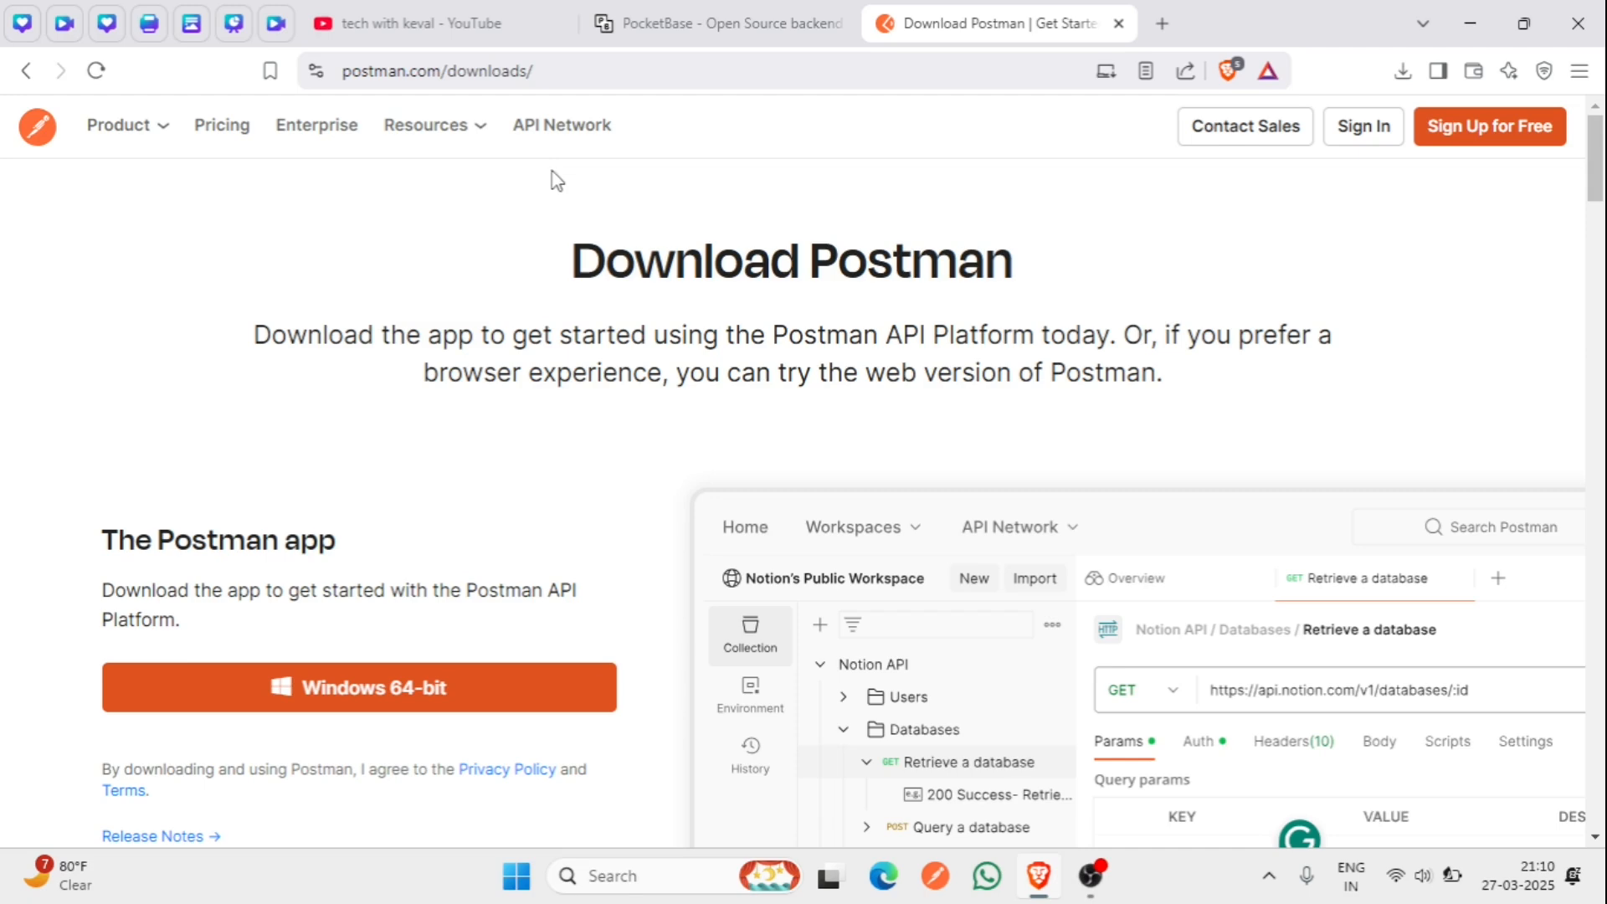
- Start the Postman Windows 64-bit download, then return to the PocketBase site tab
left_click(661, 25)
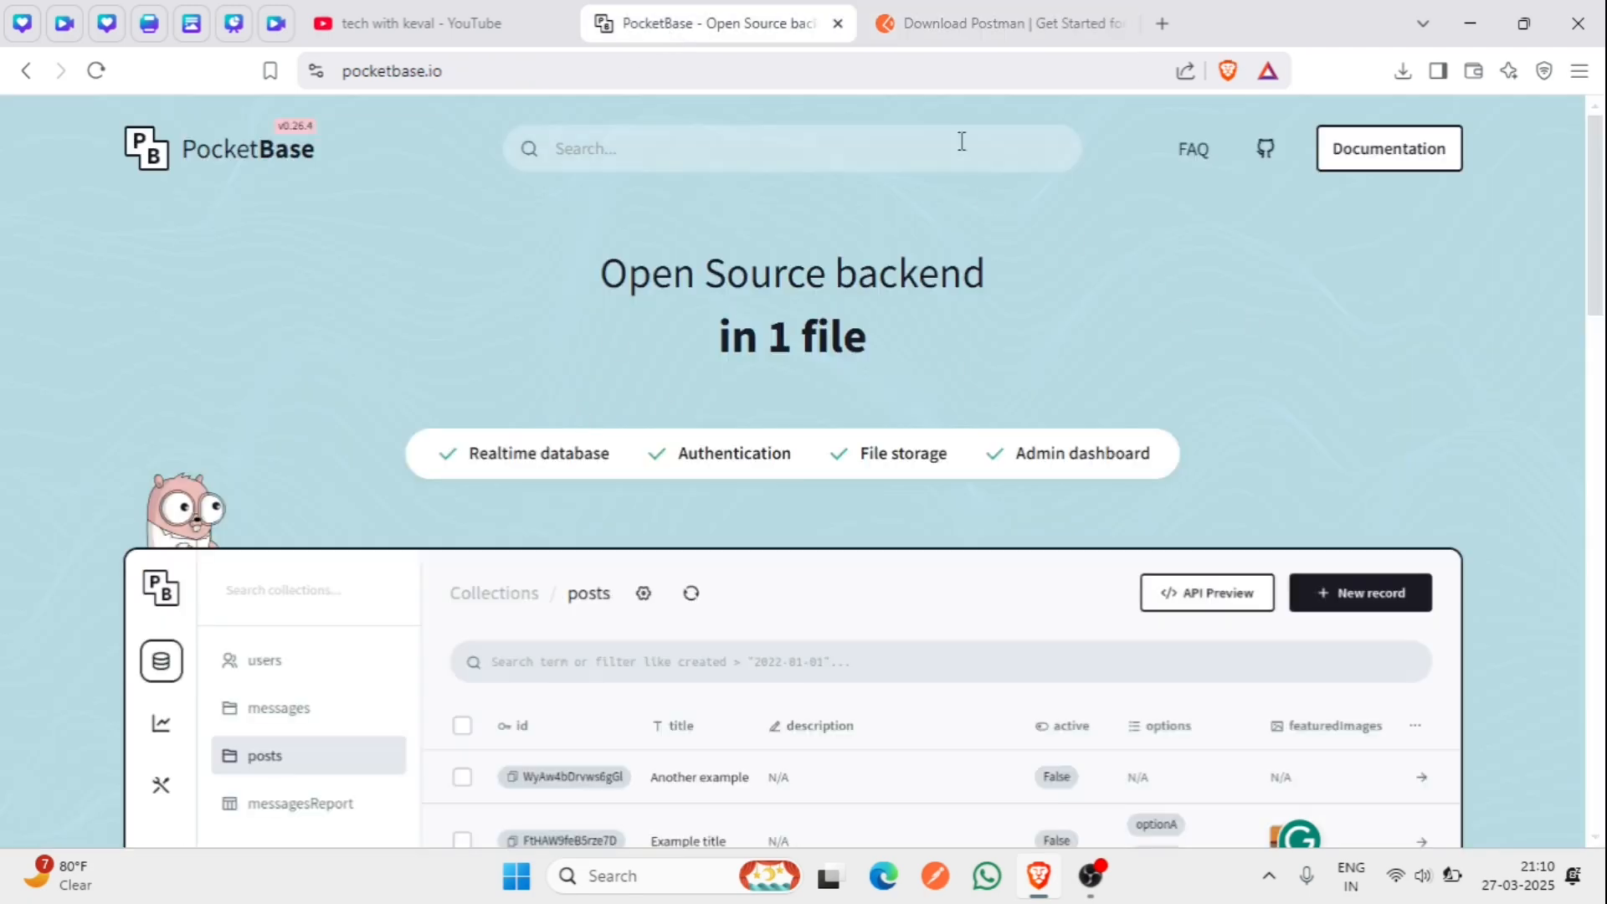
left_click(975, 25)
left_click(494, 684)
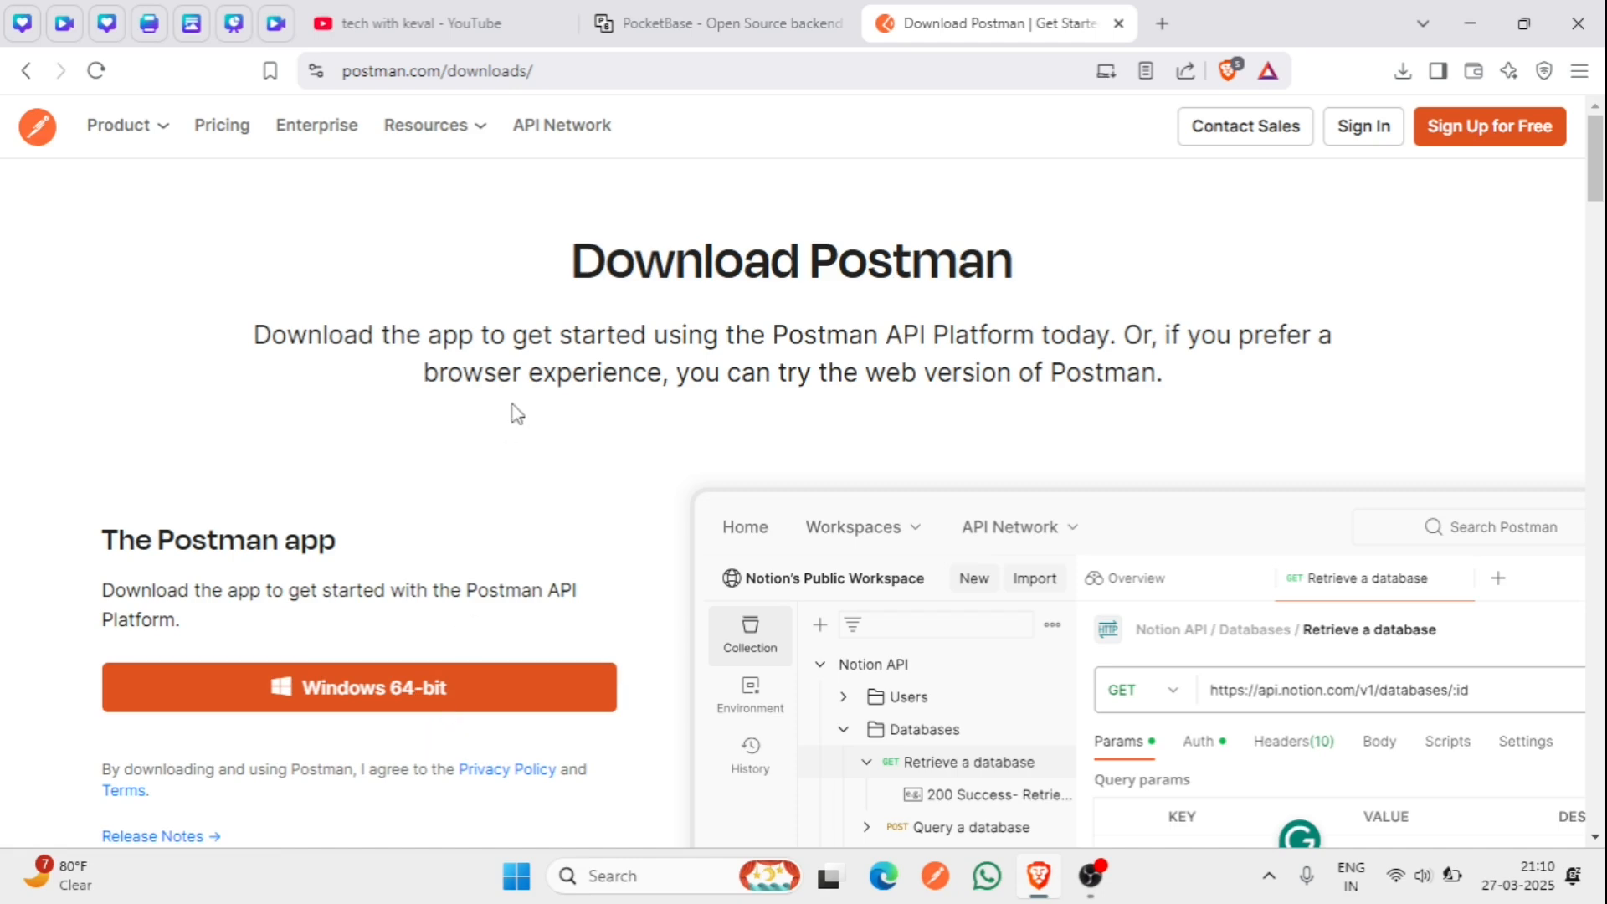
left_click(658, 33)
left_click(903, 23)
left_click(711, 29)
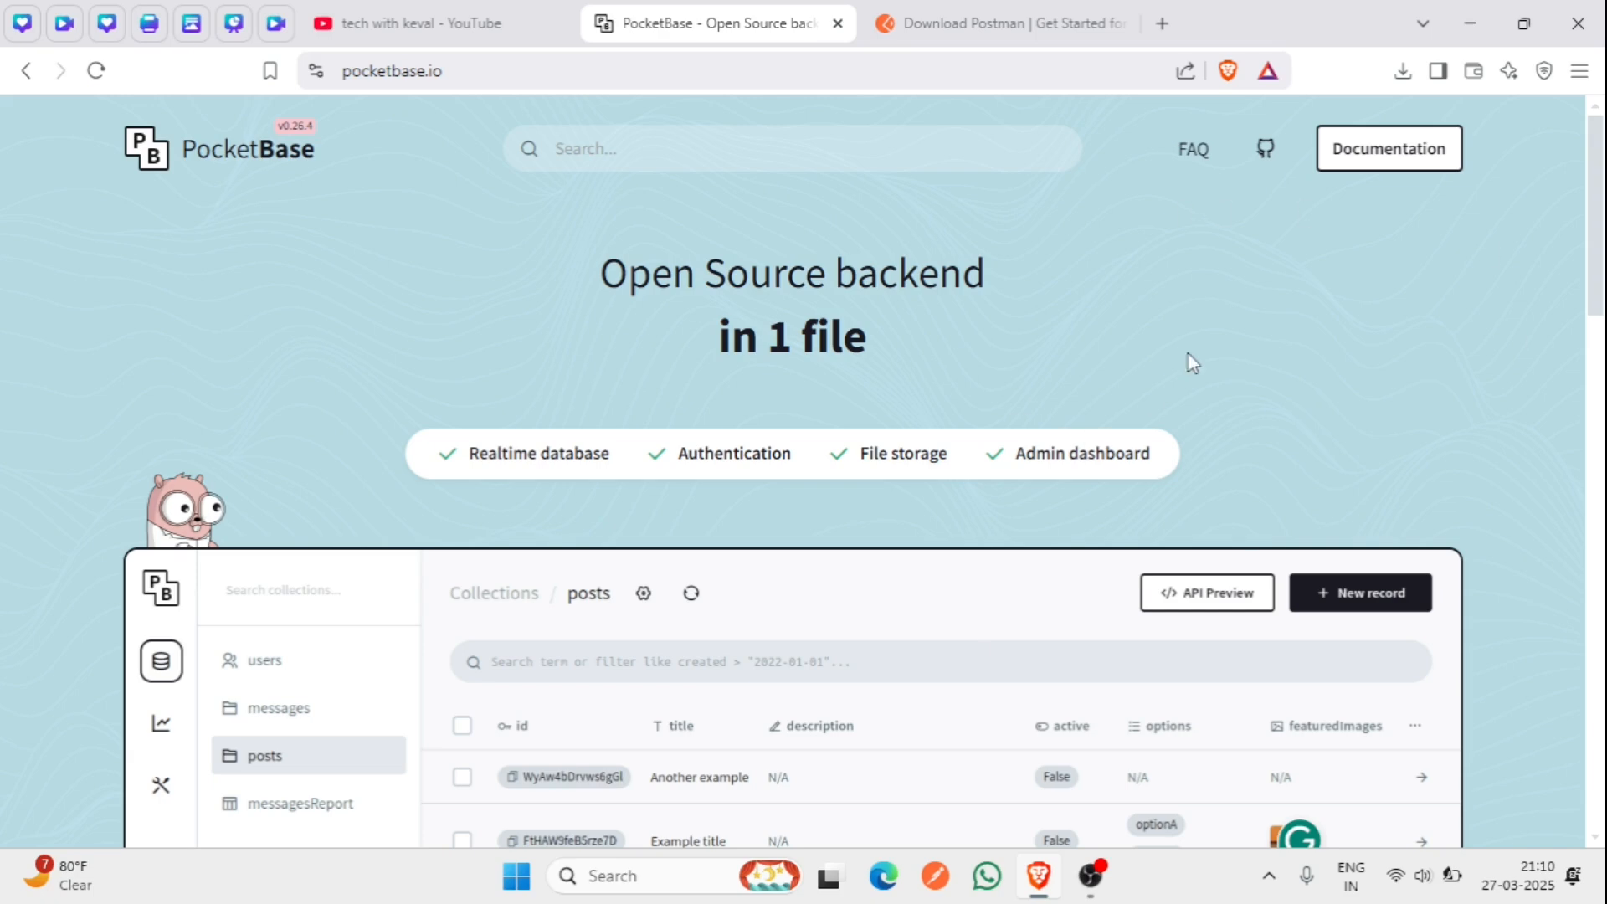
- Open the PocketBase docs, scroll to the v0.26.4 download links, then open File Explorer
left_click(1337, 163)
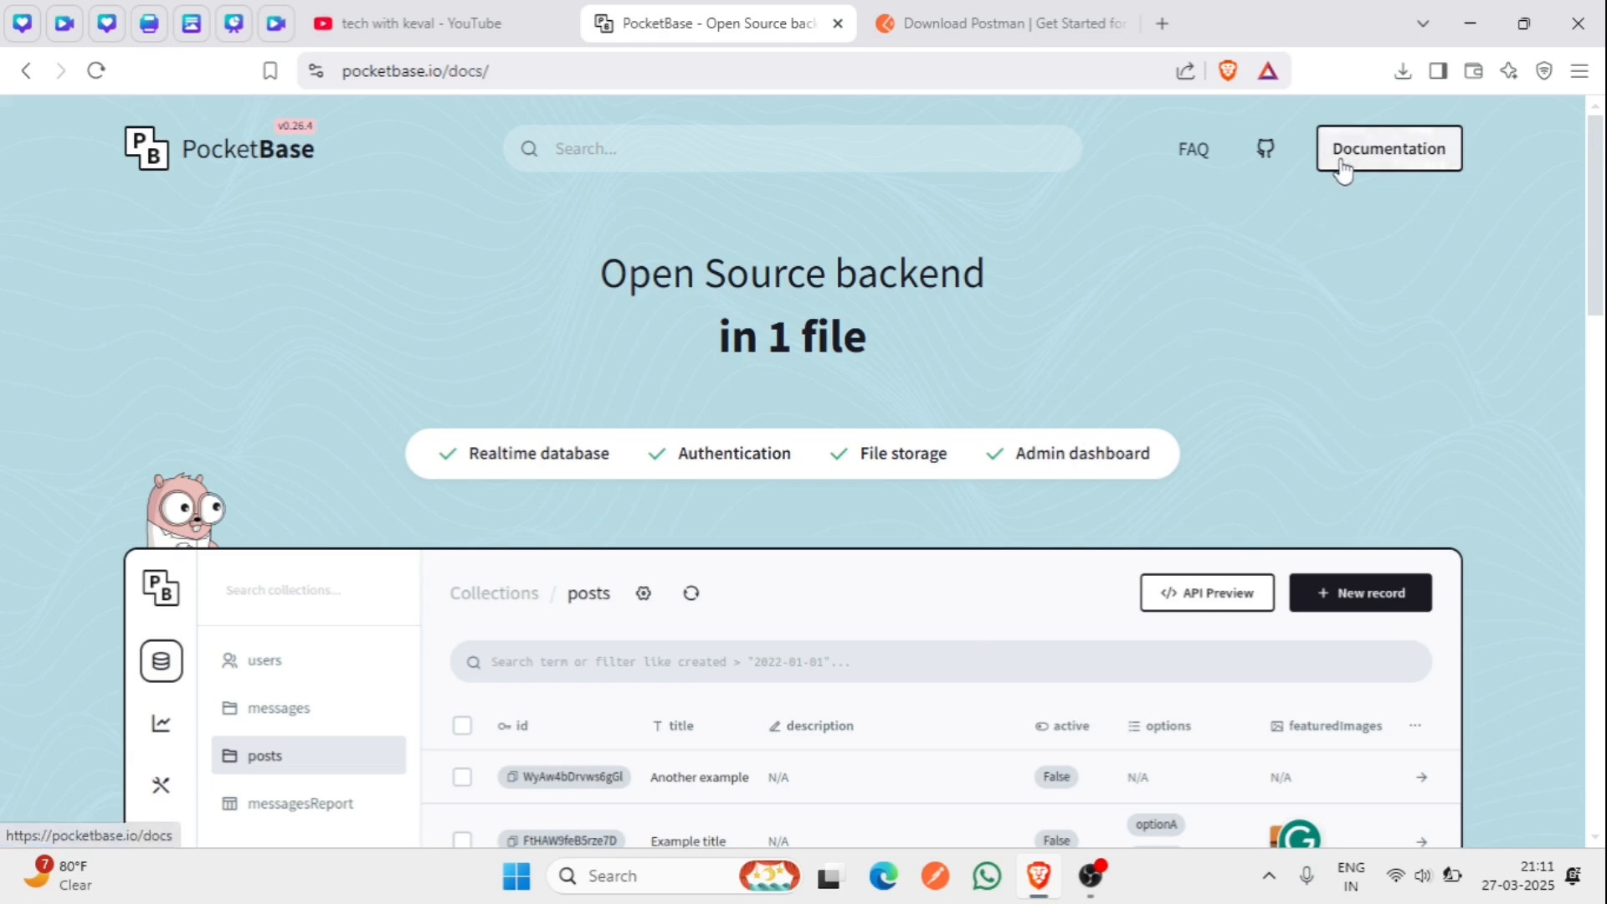
scroll(1052, 479, "down", 1)
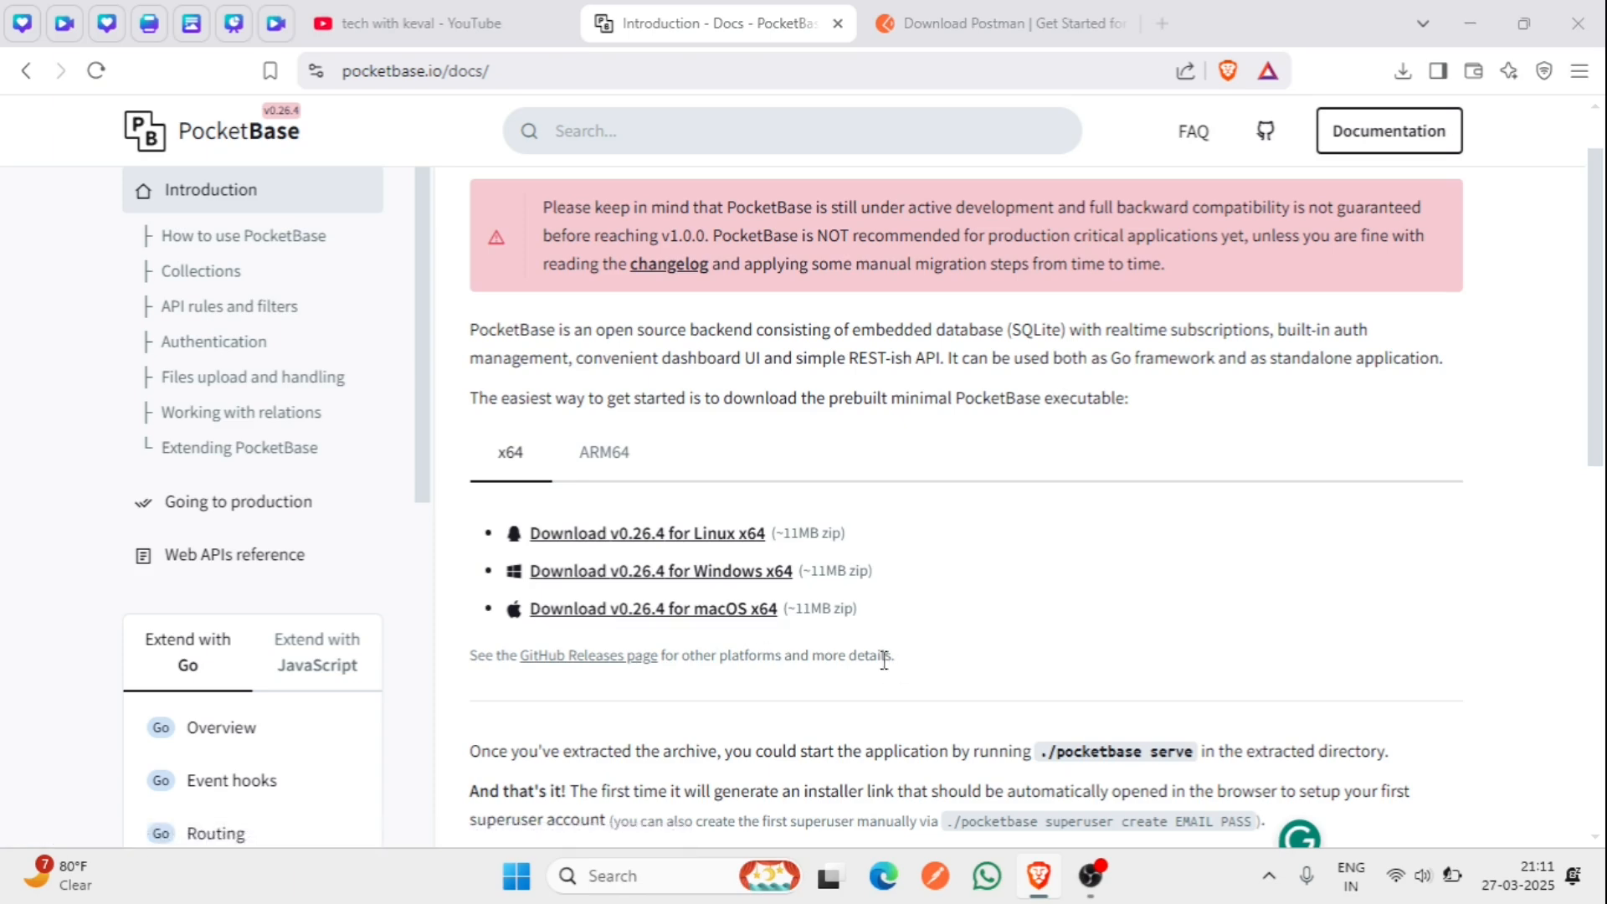
key("super+e")
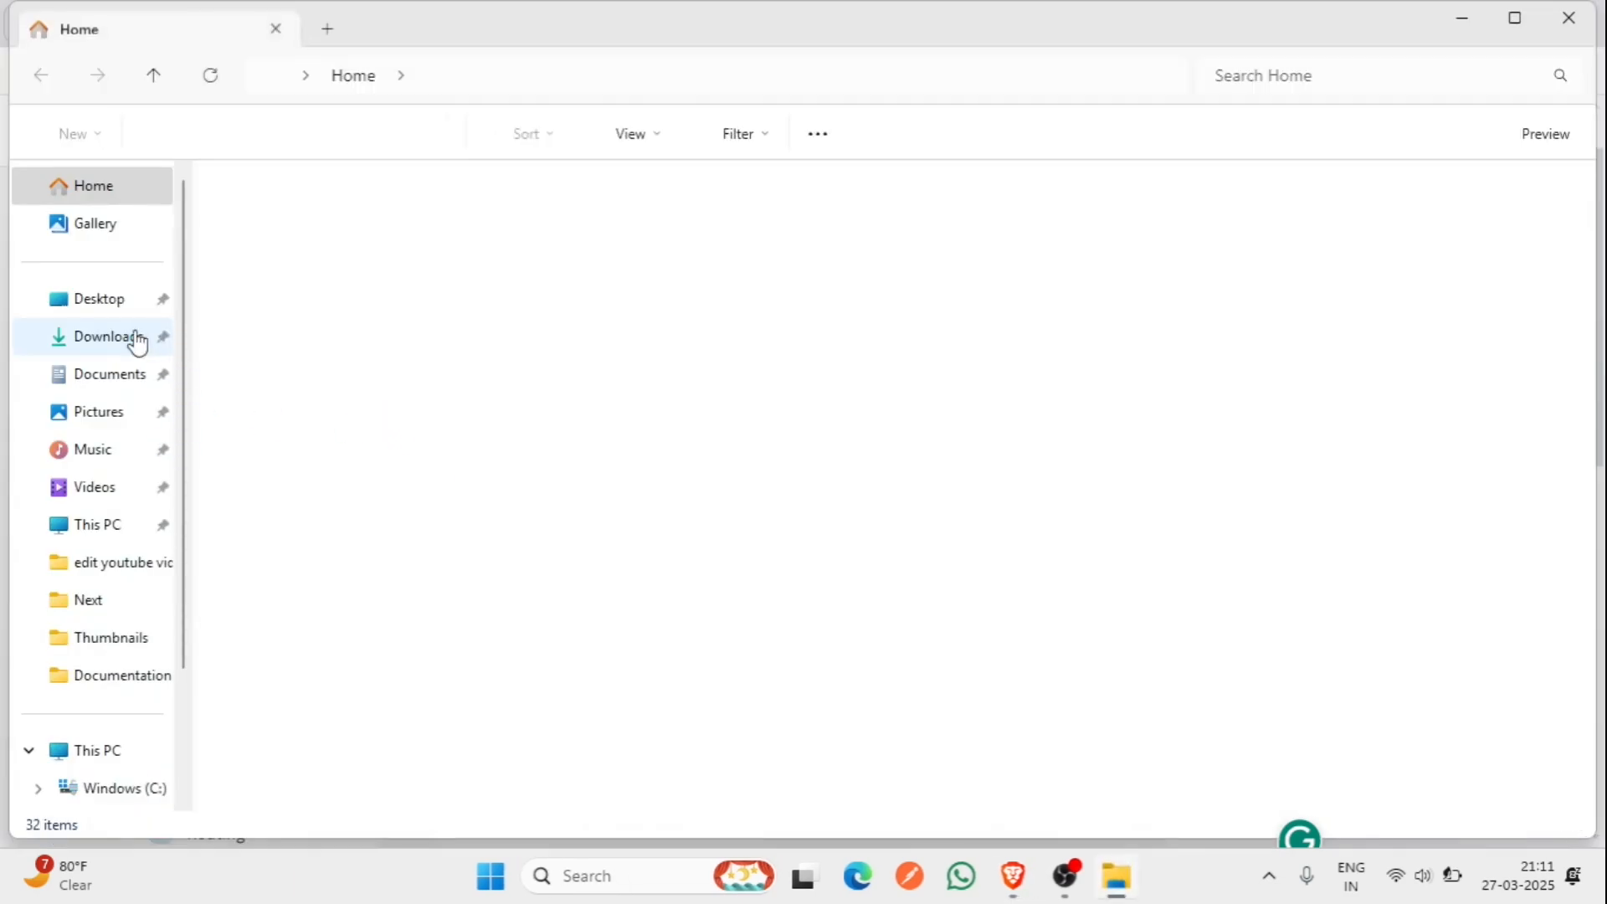
- Extract the pocketbase zip on drive D: into Youtube Project\Full Stack\backend
scroll(138, 343, "down", 2)
left_click(123, 667)
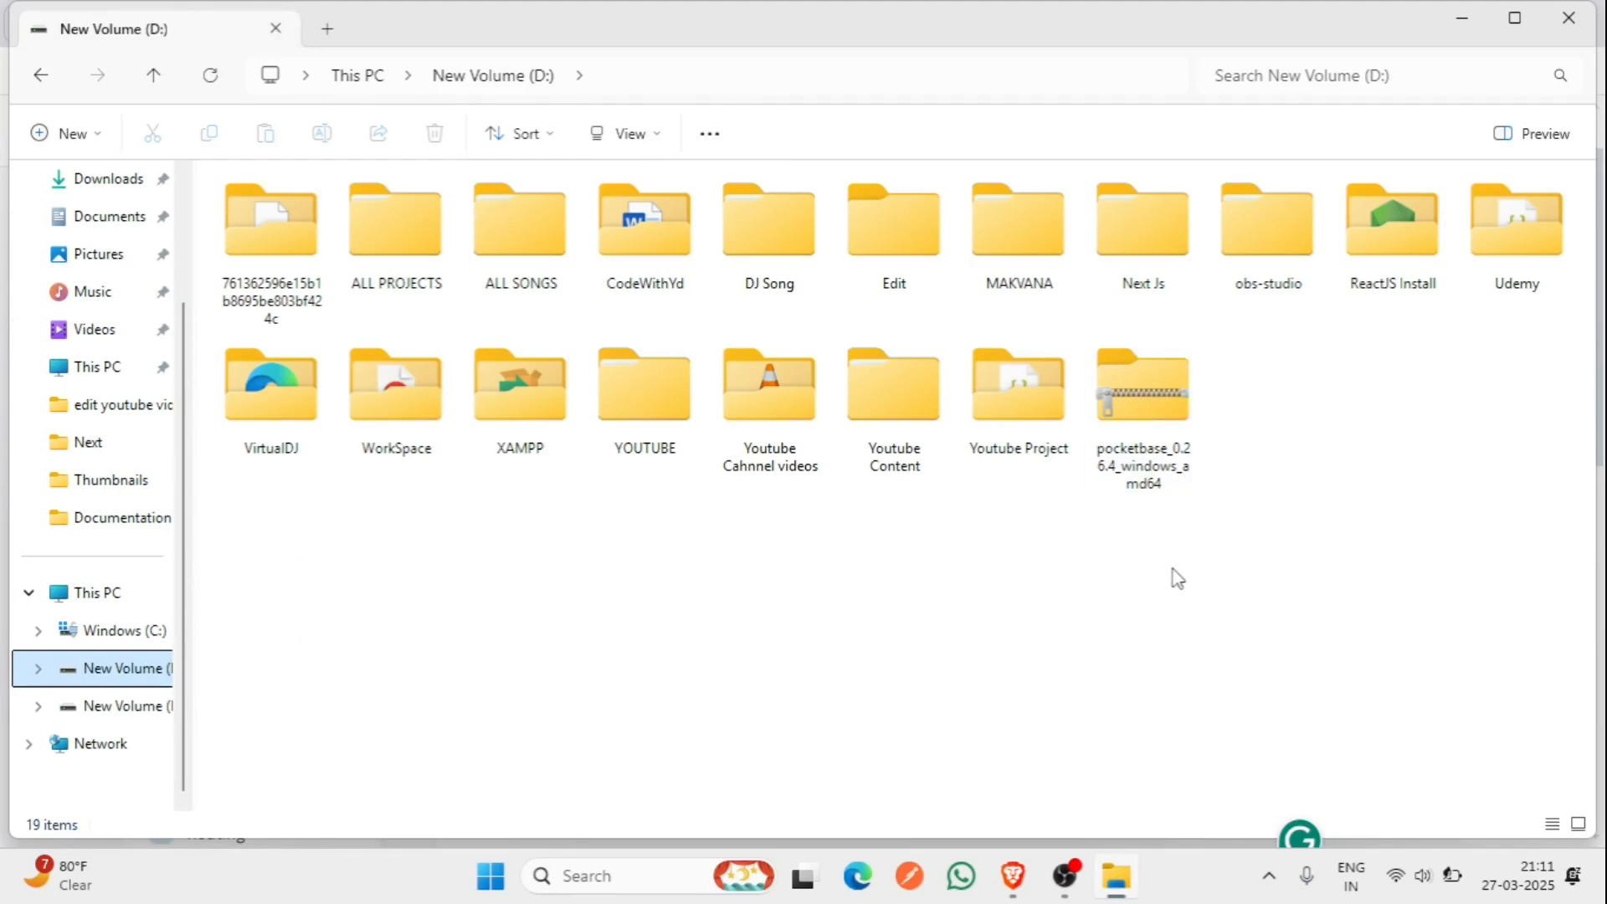
left_click(1153, 459)
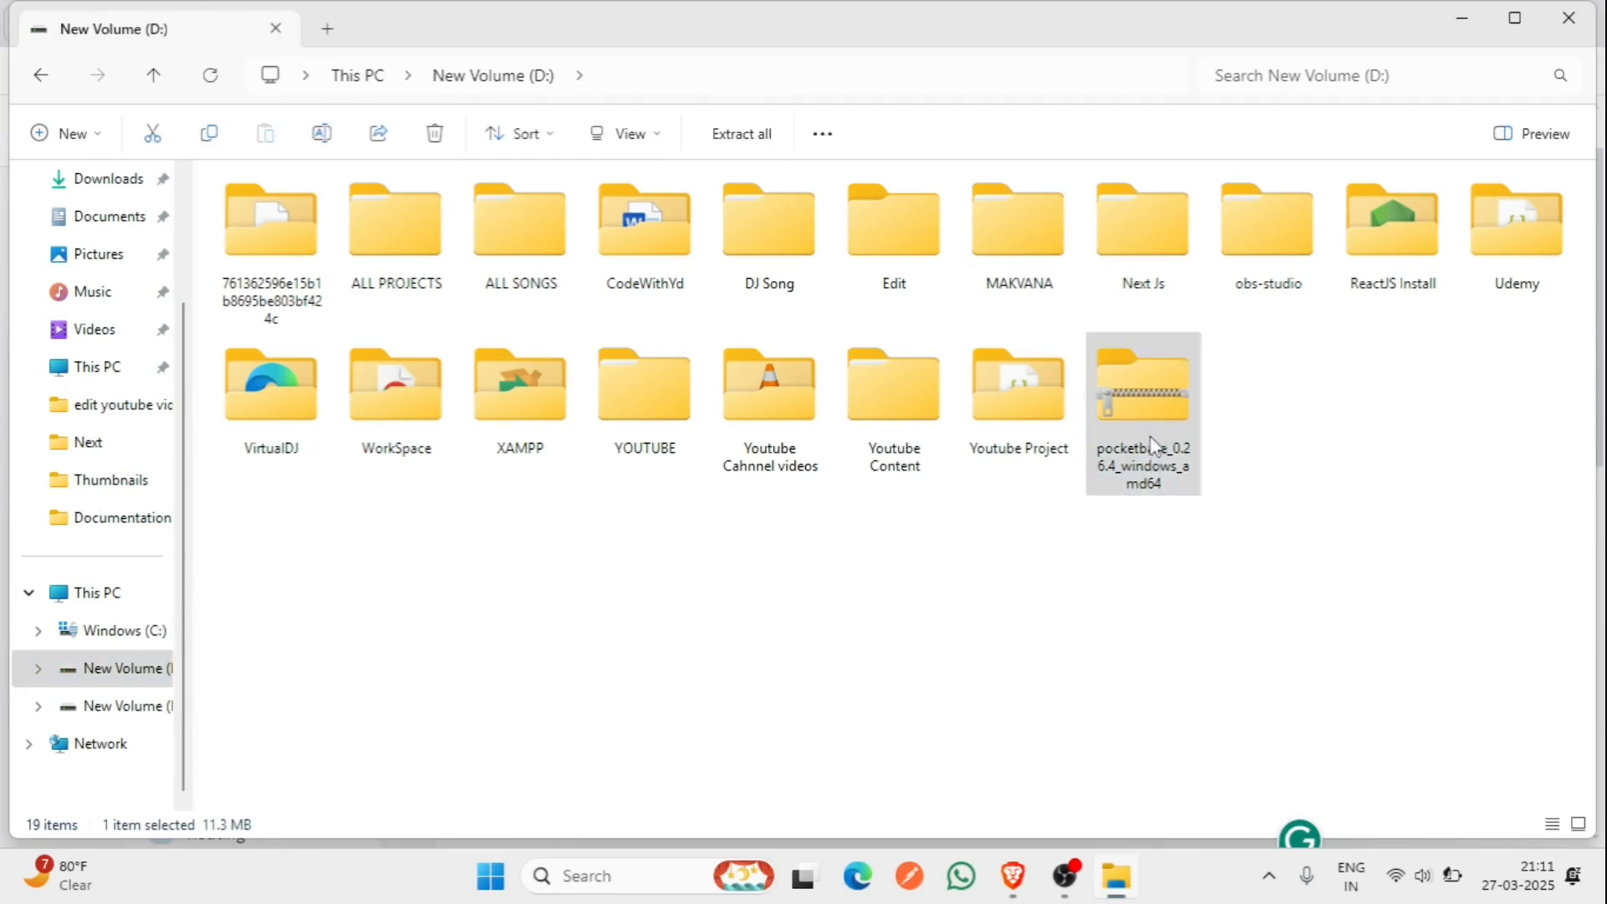
right_click(1153, 458)
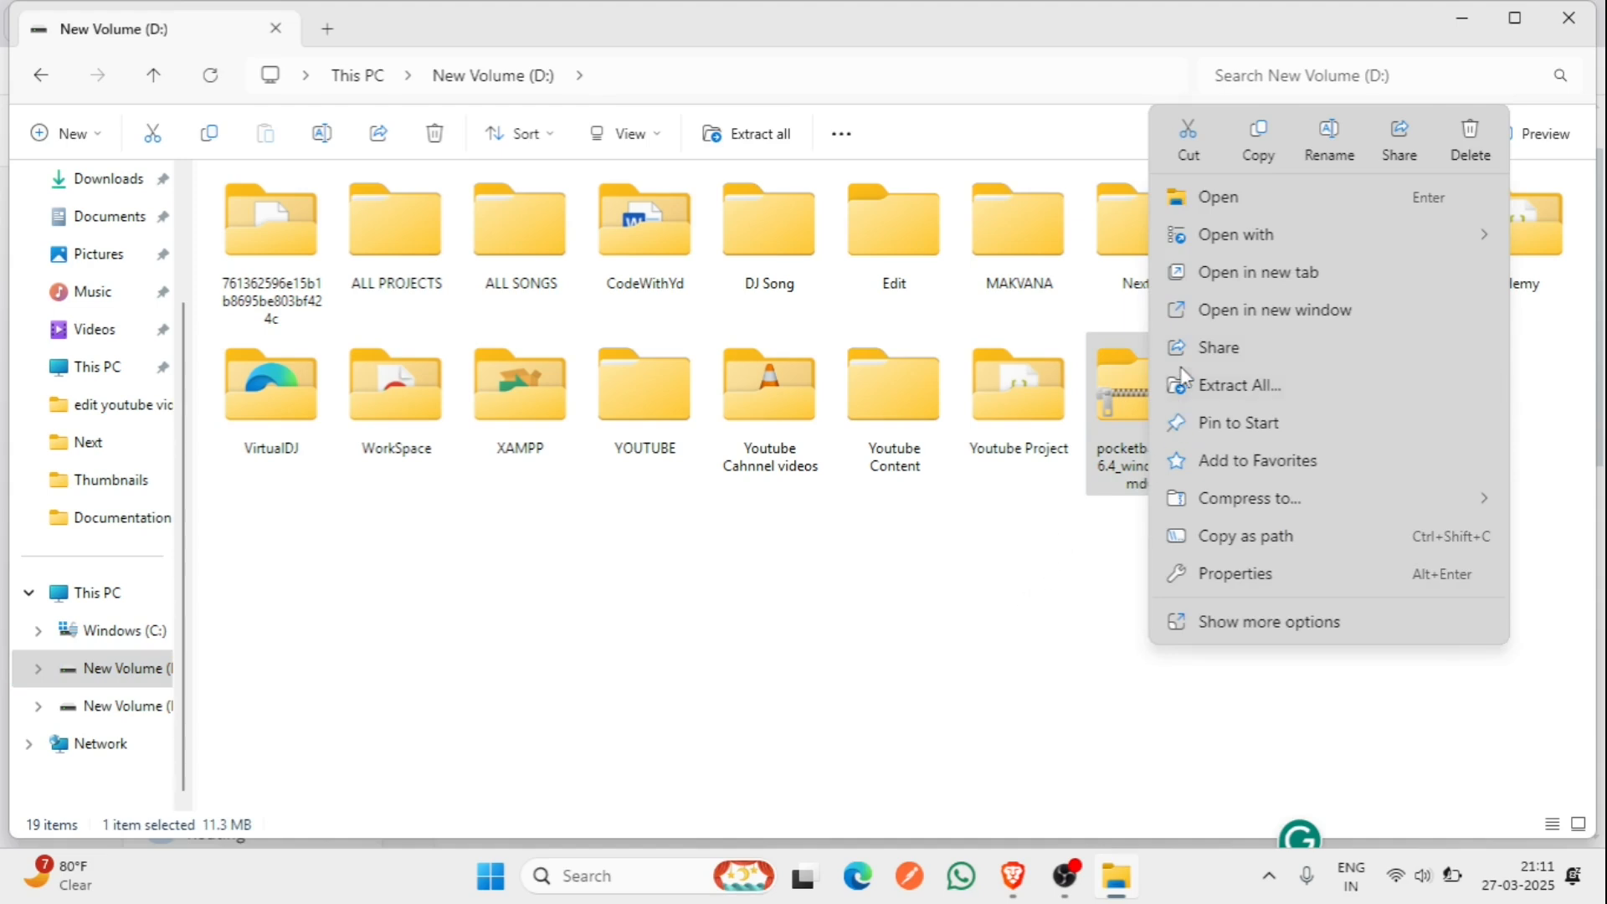
left_click(1226, 385)
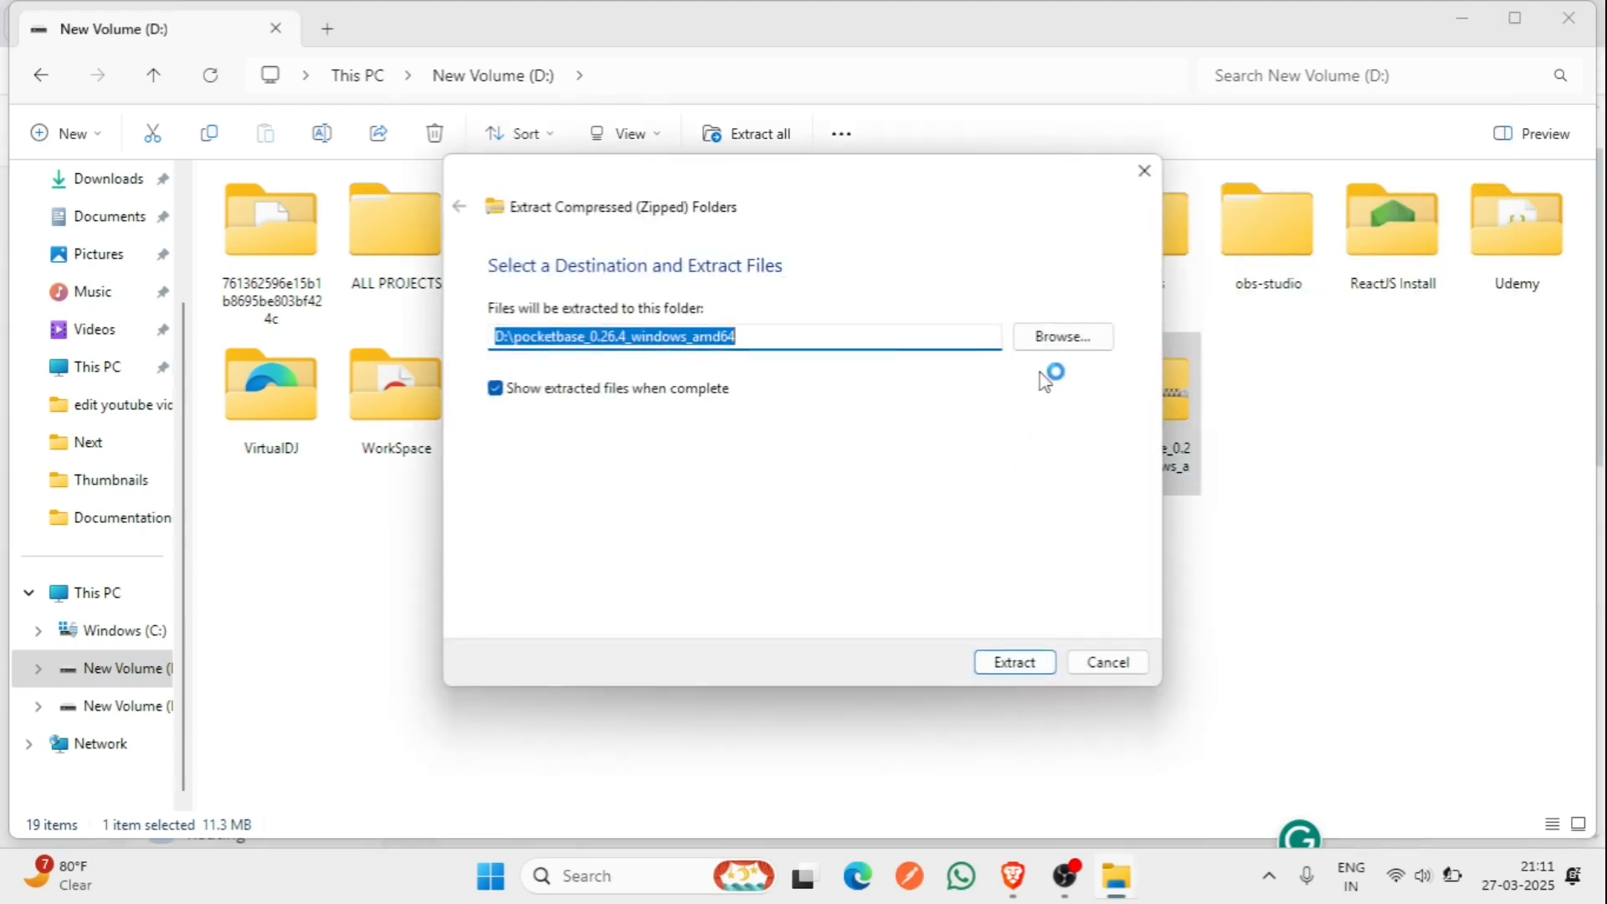
left_click(1049, 340)
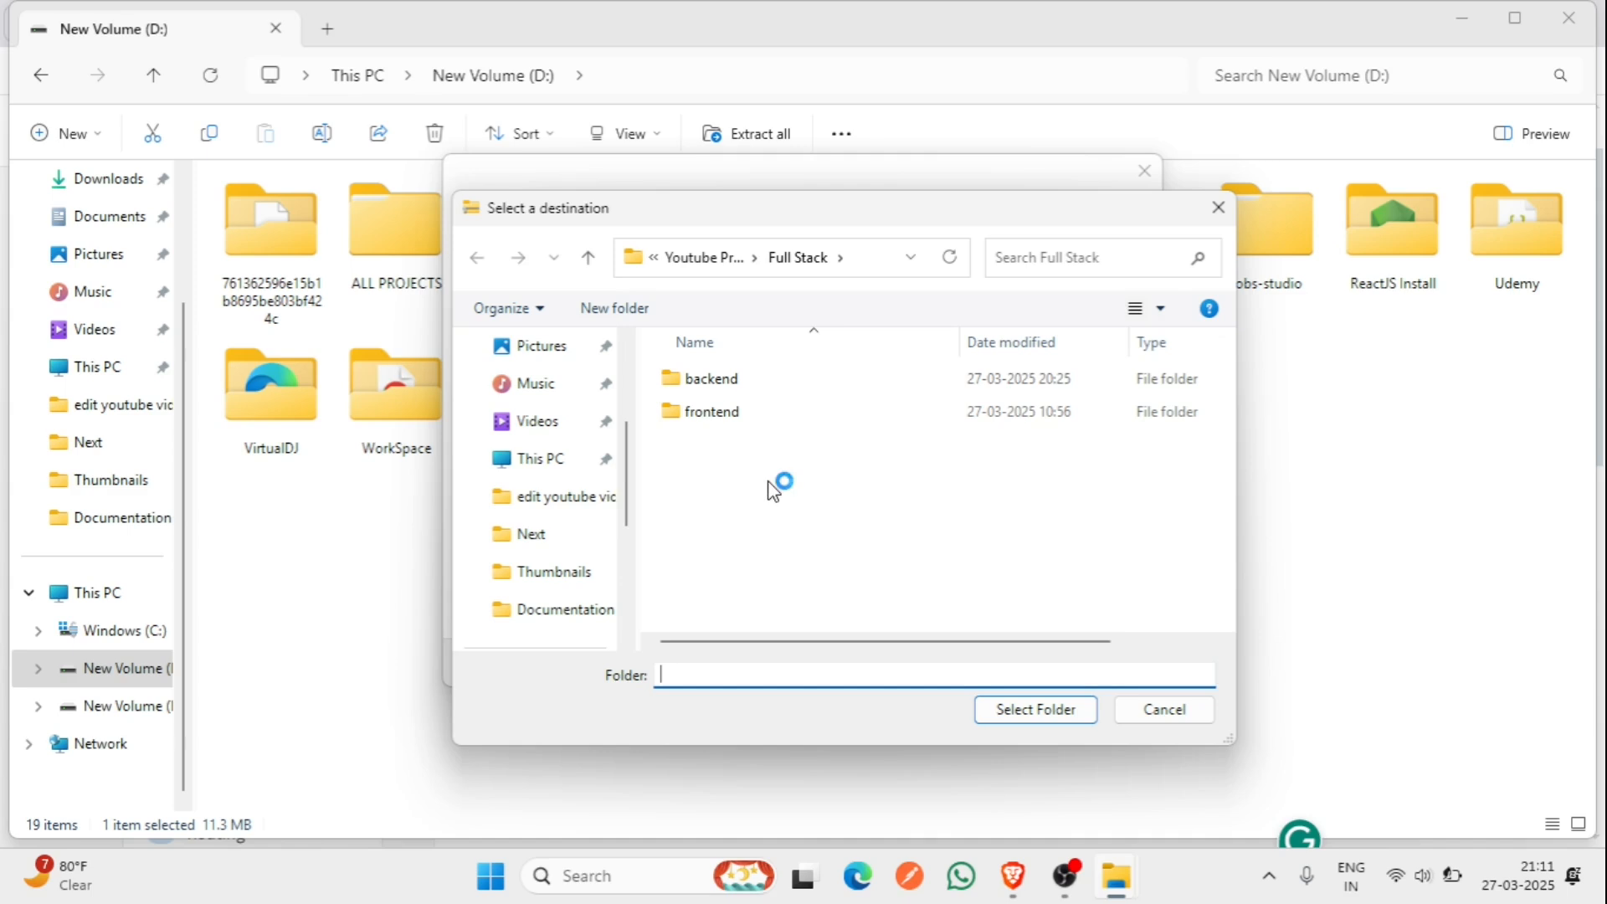
double_click(740, 378)
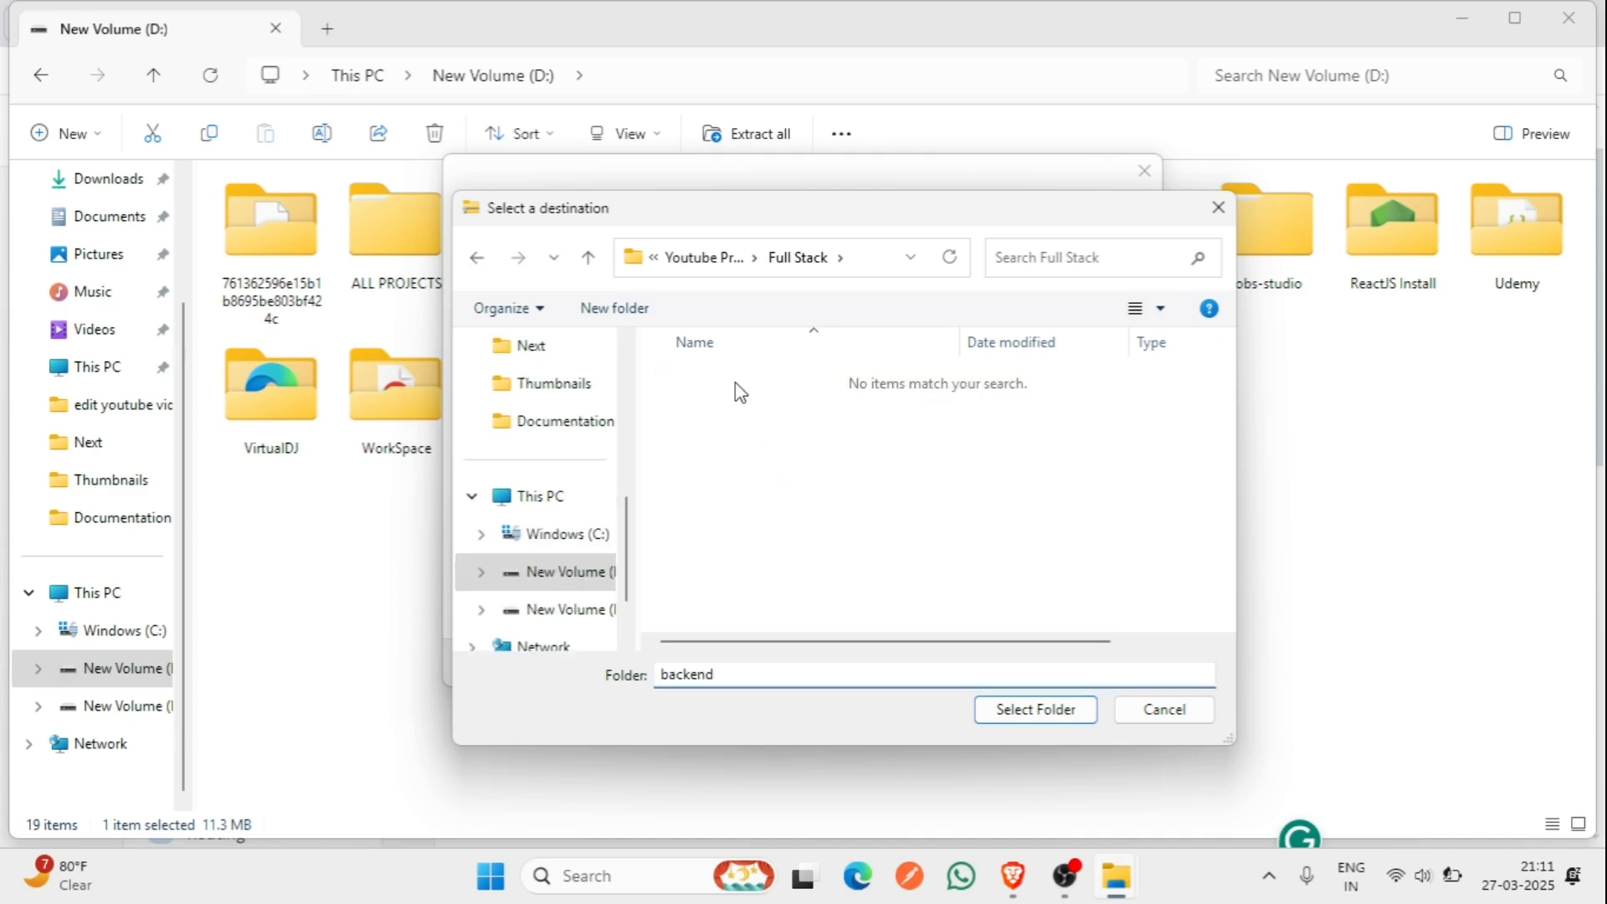
left_click(1012, 709)
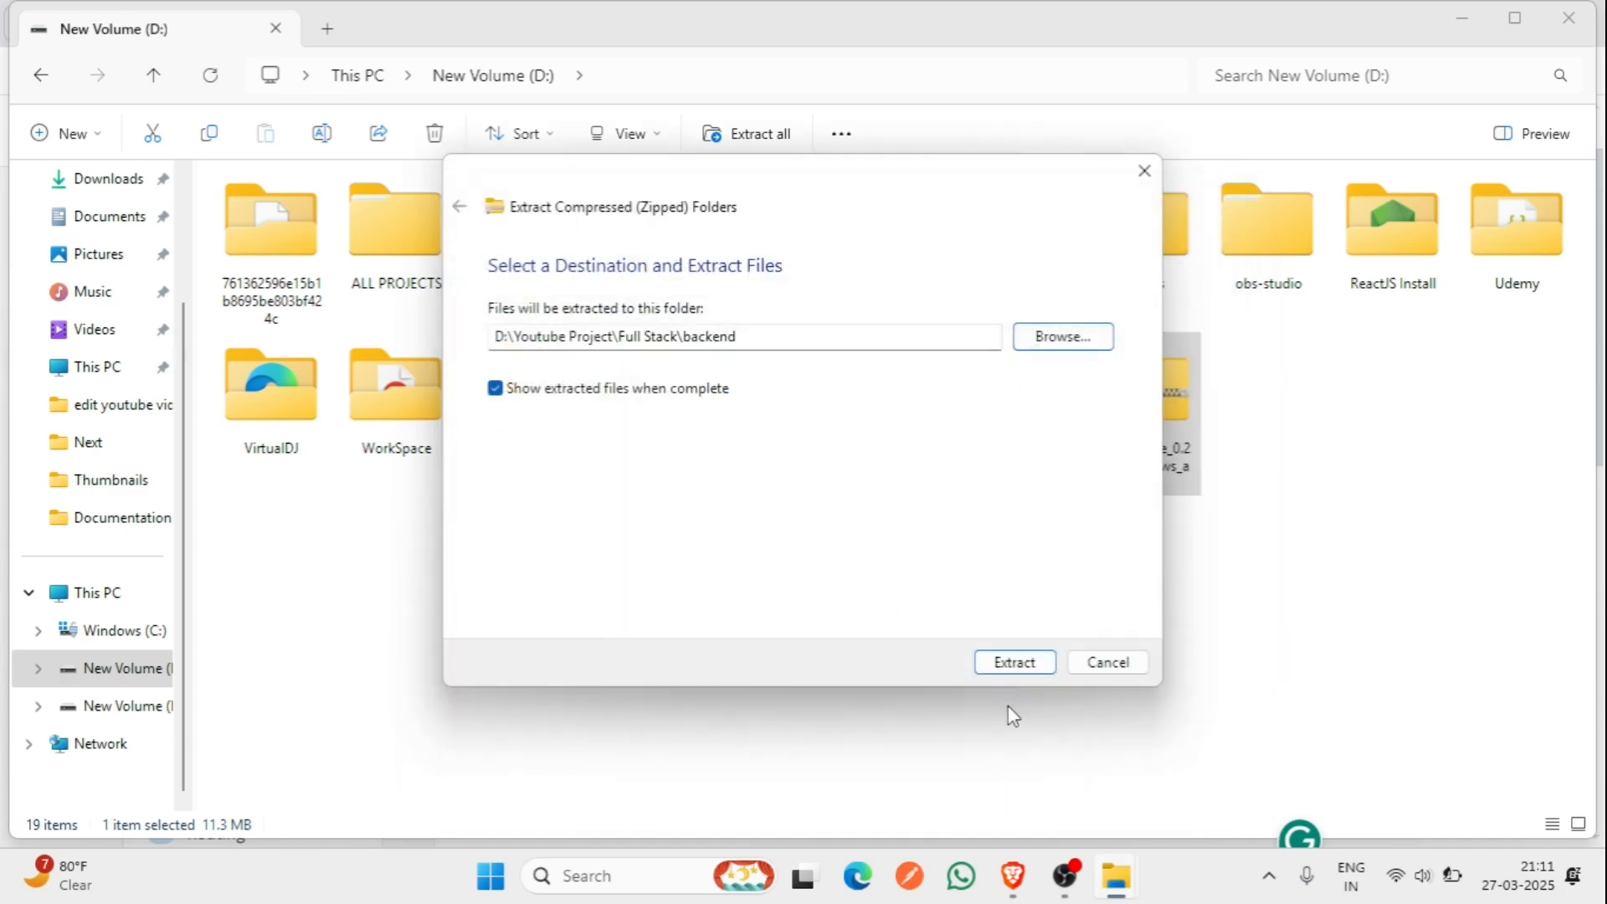
left_click(1006, 663)
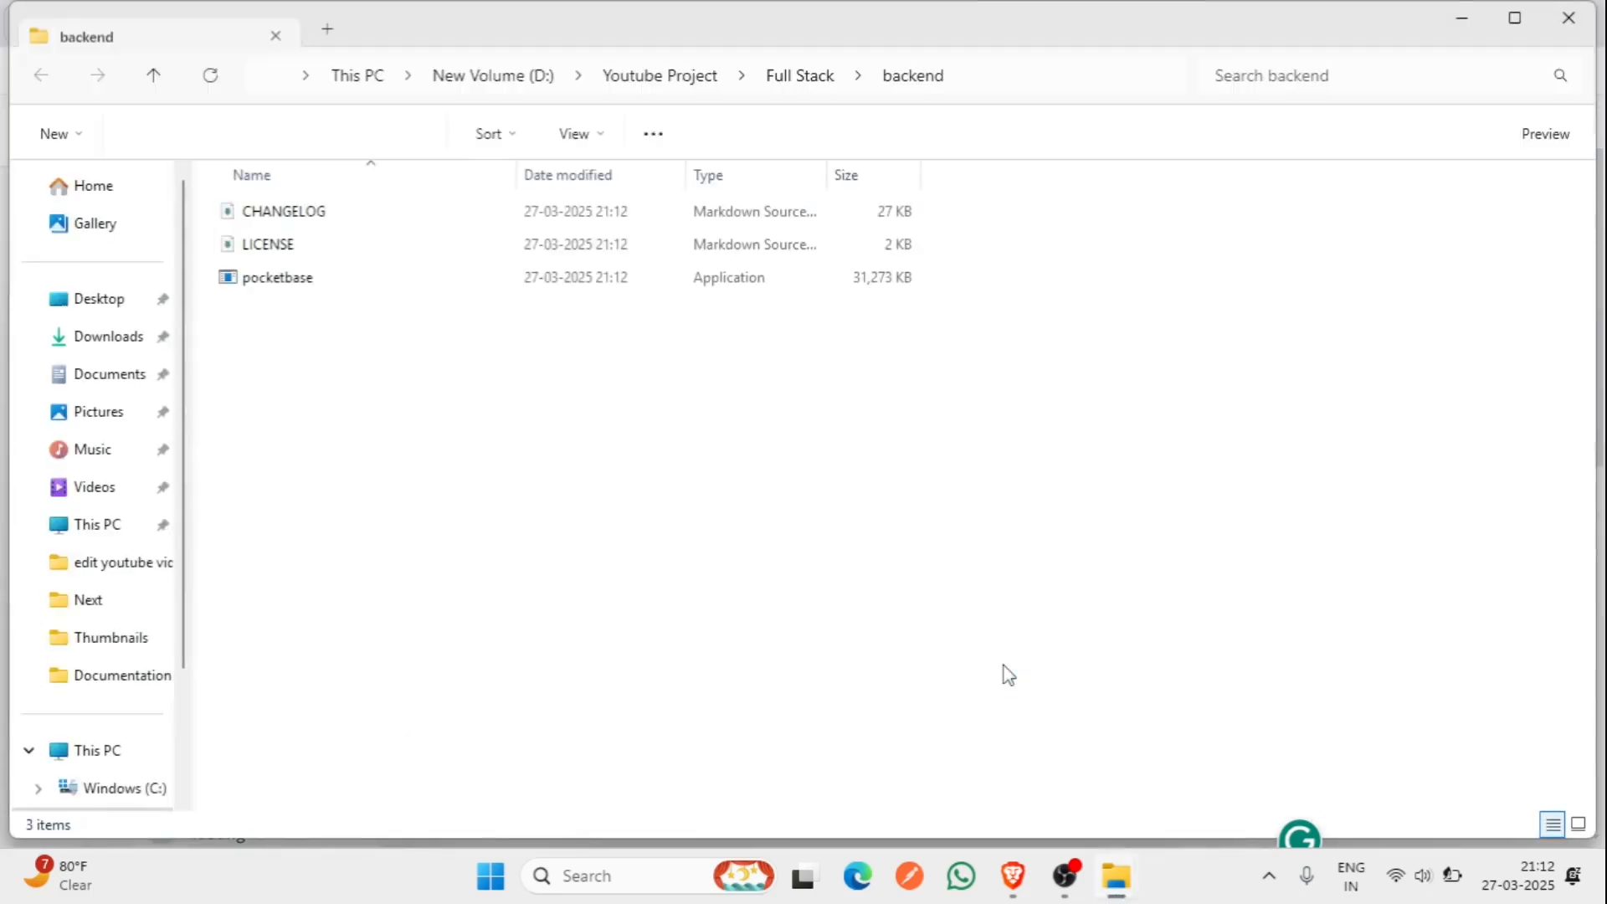
- Check that backend now holds CHANGELOG, LICENSE and pocketbase, then close the folder
left_click(1564, 18)
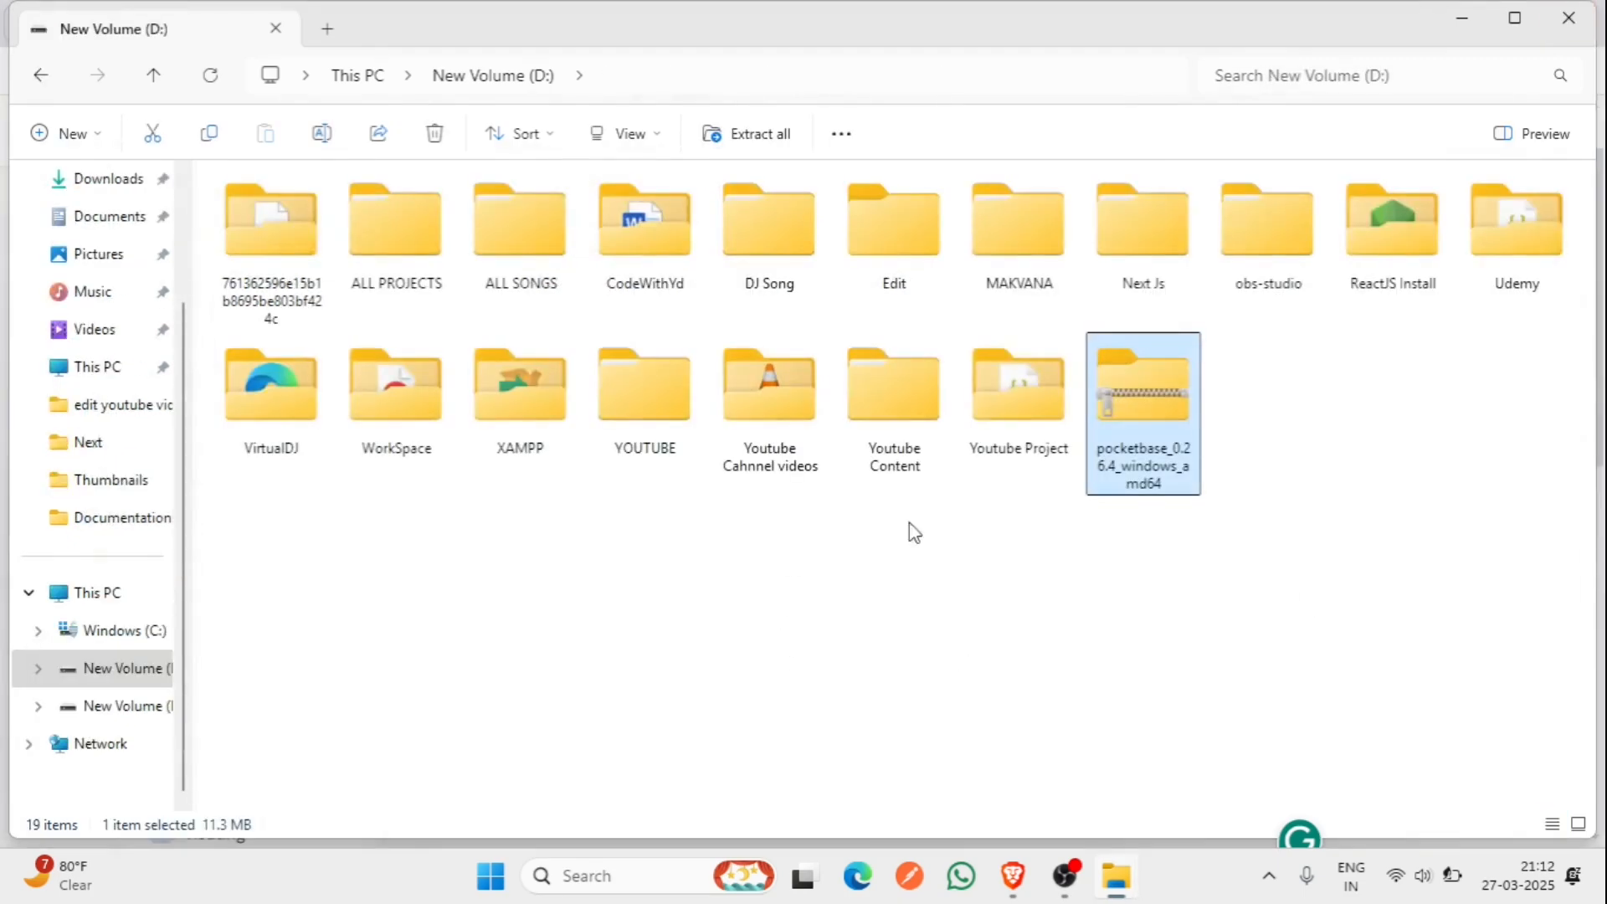
left_click(996, 456)
double_click(996, 456)
double_click(418, 450)
double_click(310, 215)
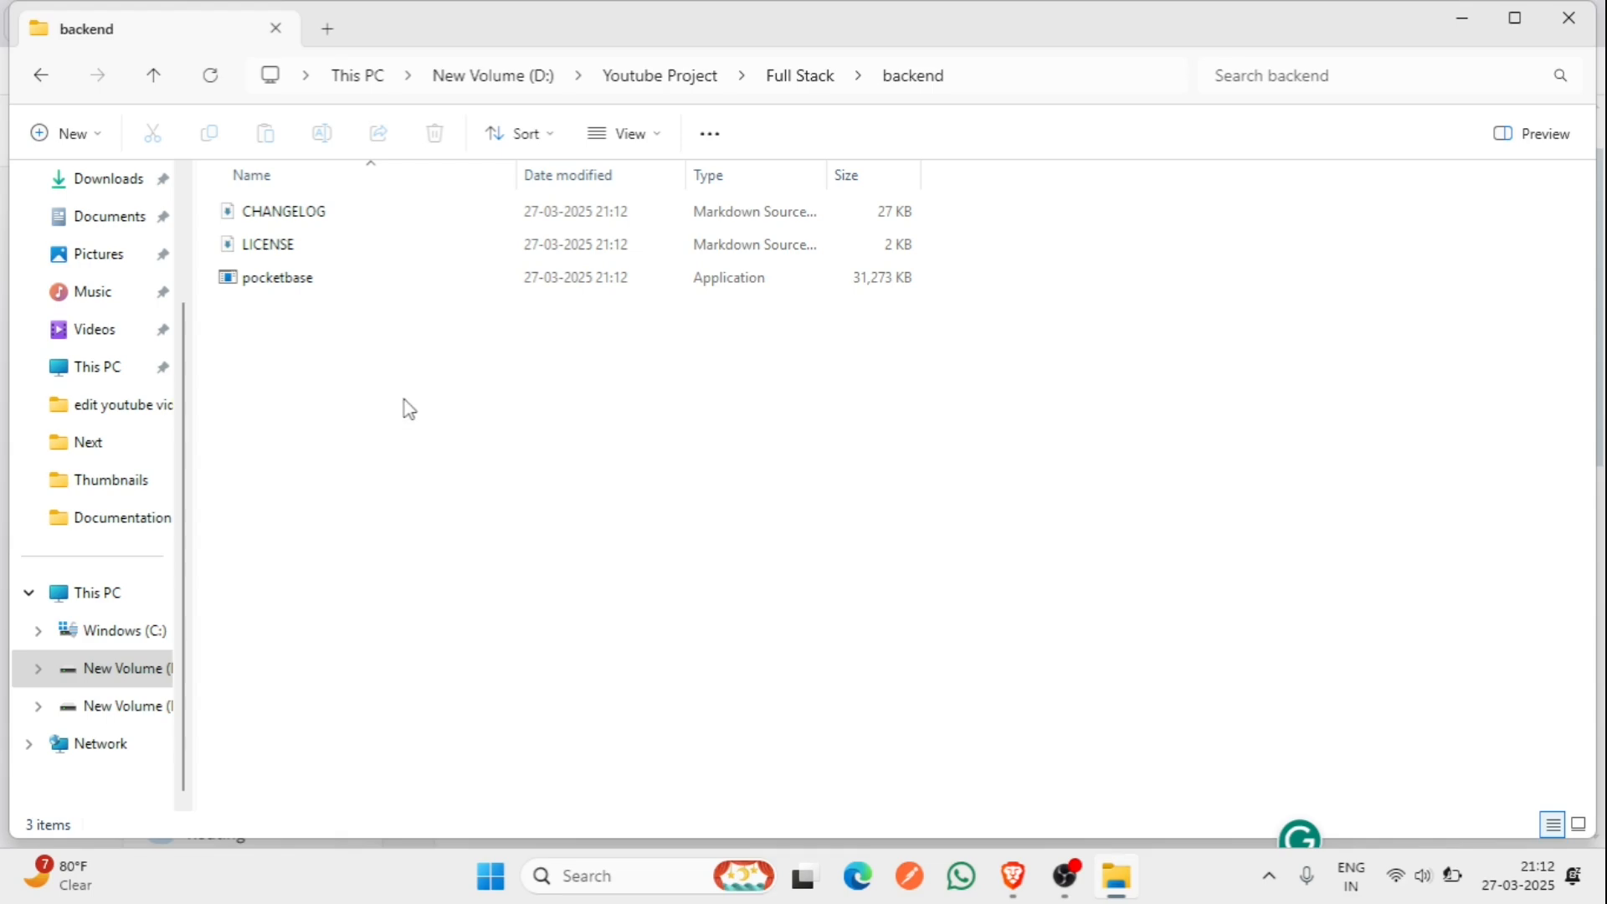
left_click(1569, 21)
- Launch Visual Studio Code, close the WSL console and enlarge the PowerShell terminal panel
key("super")
type("vs")
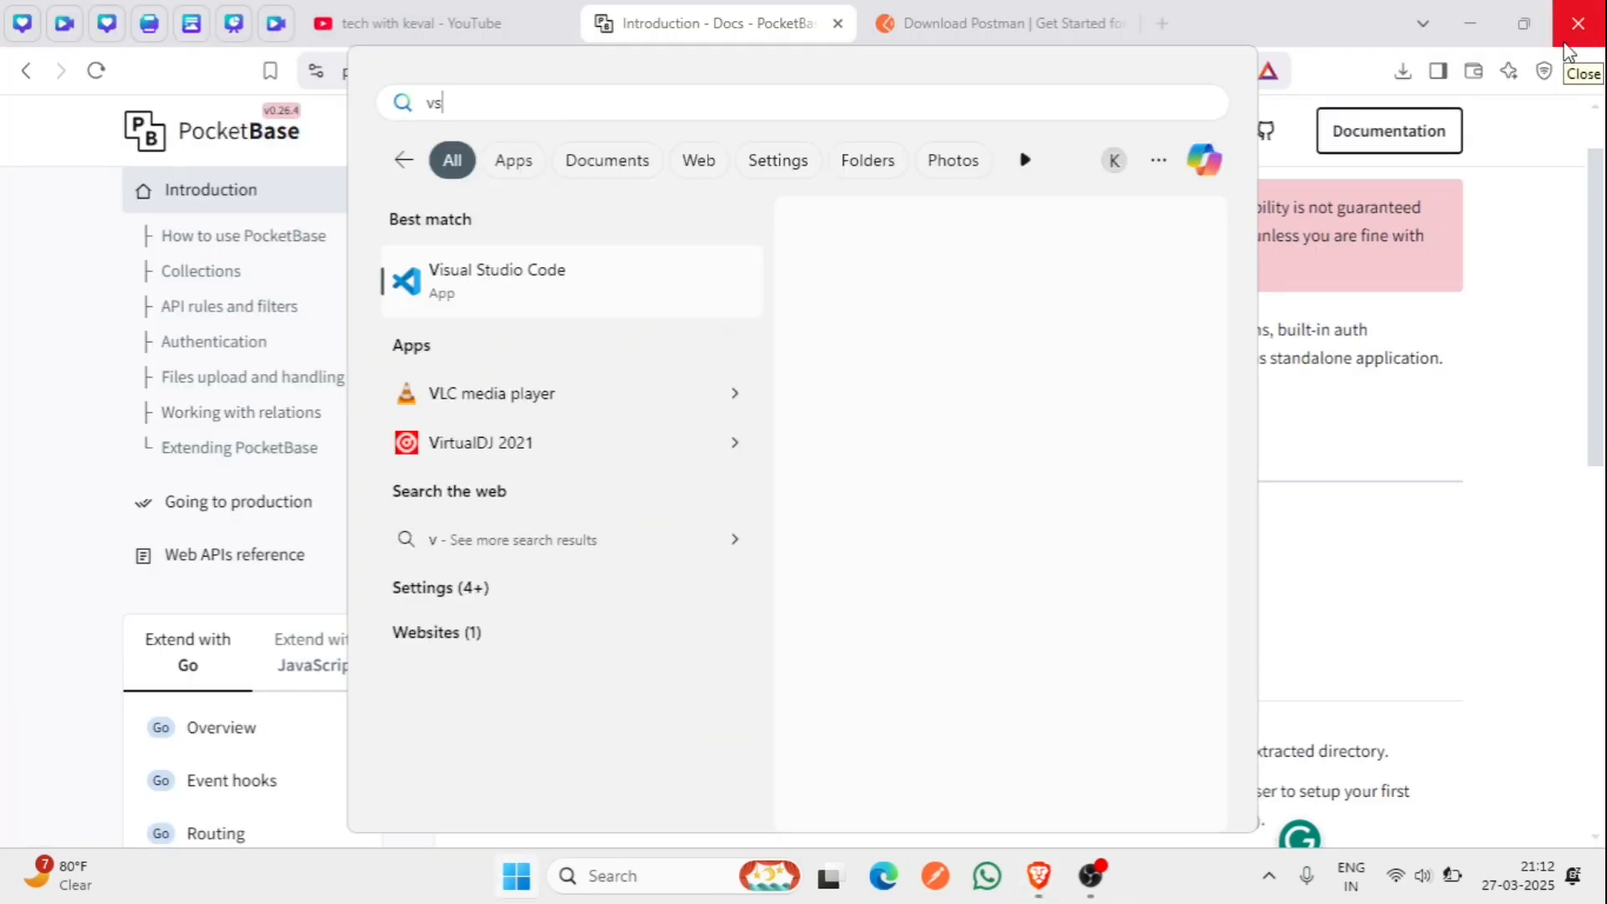
key("Return")
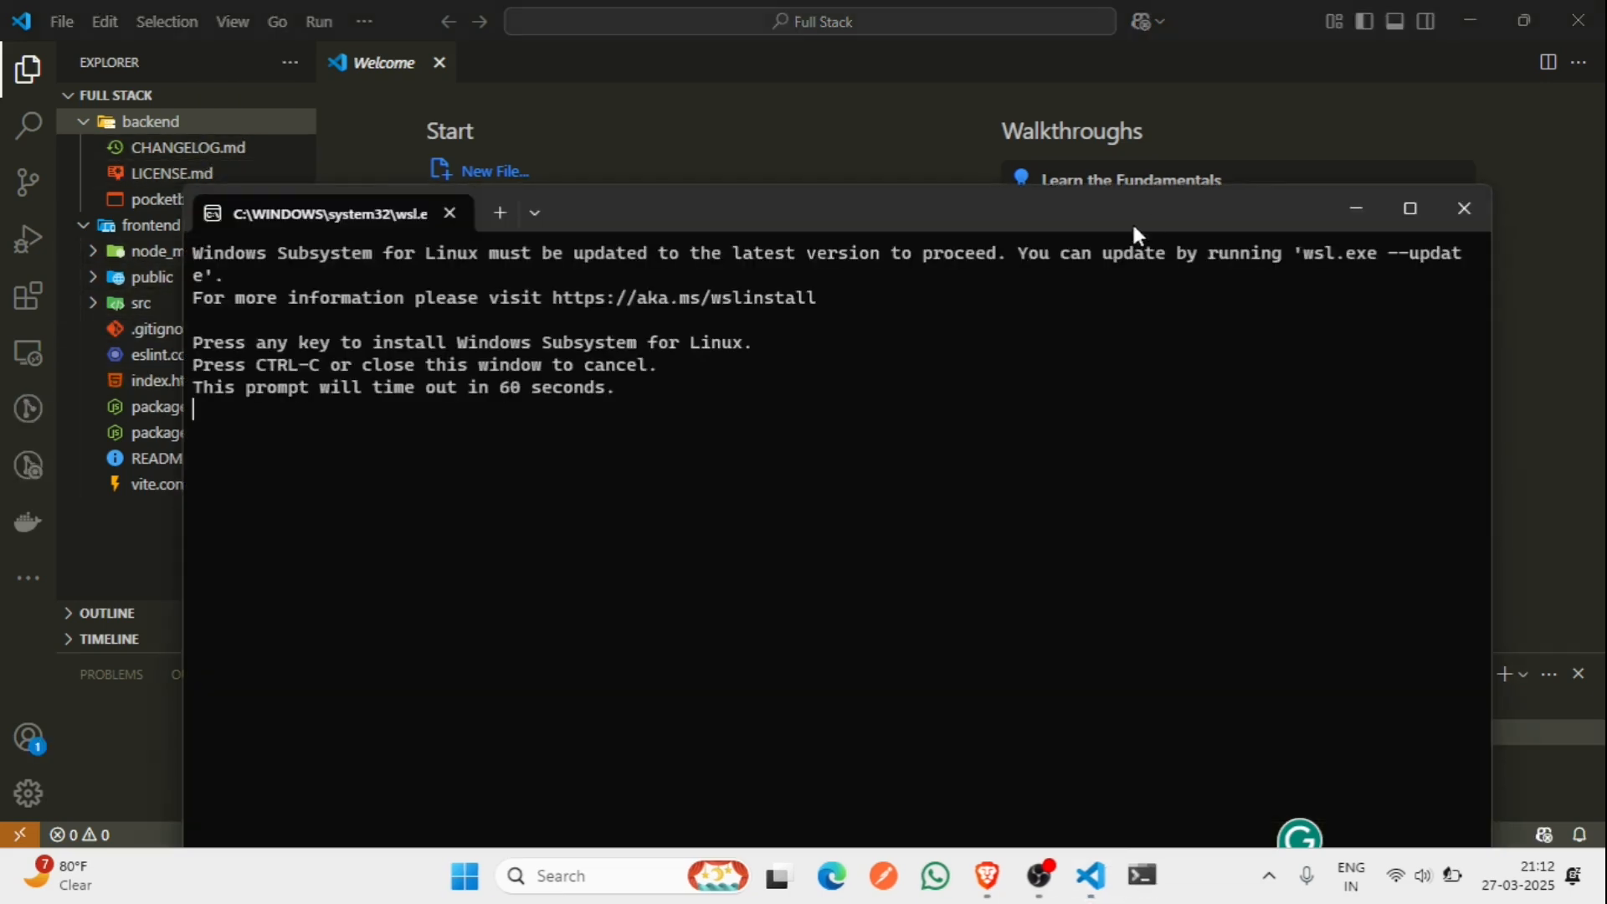
left_click(1467, 222)
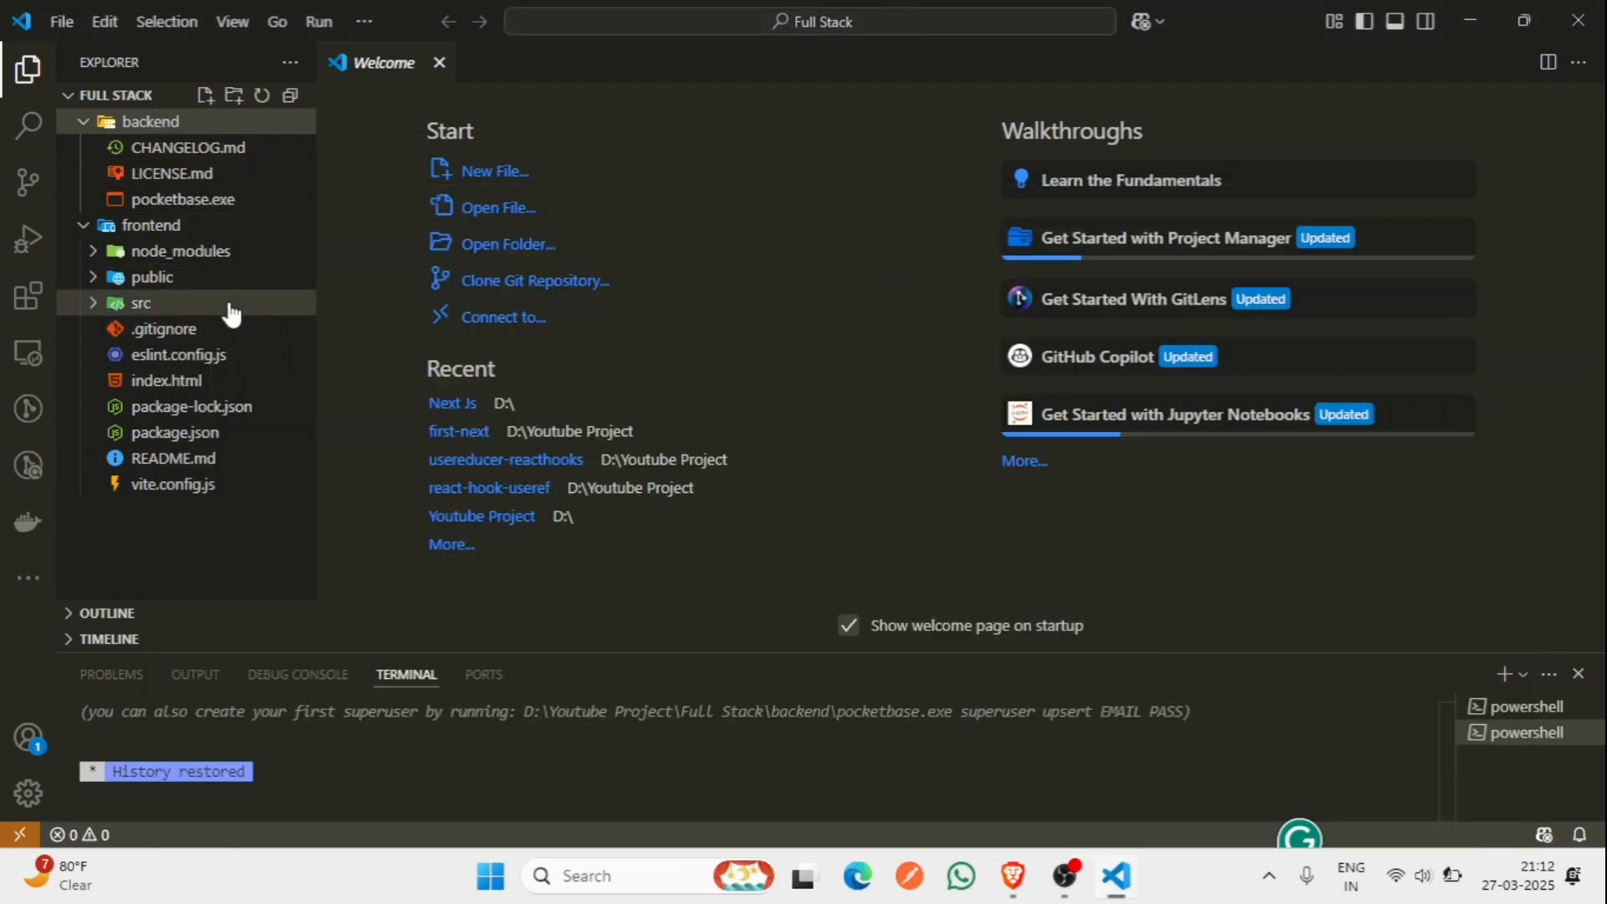
left_click(1498, 706)
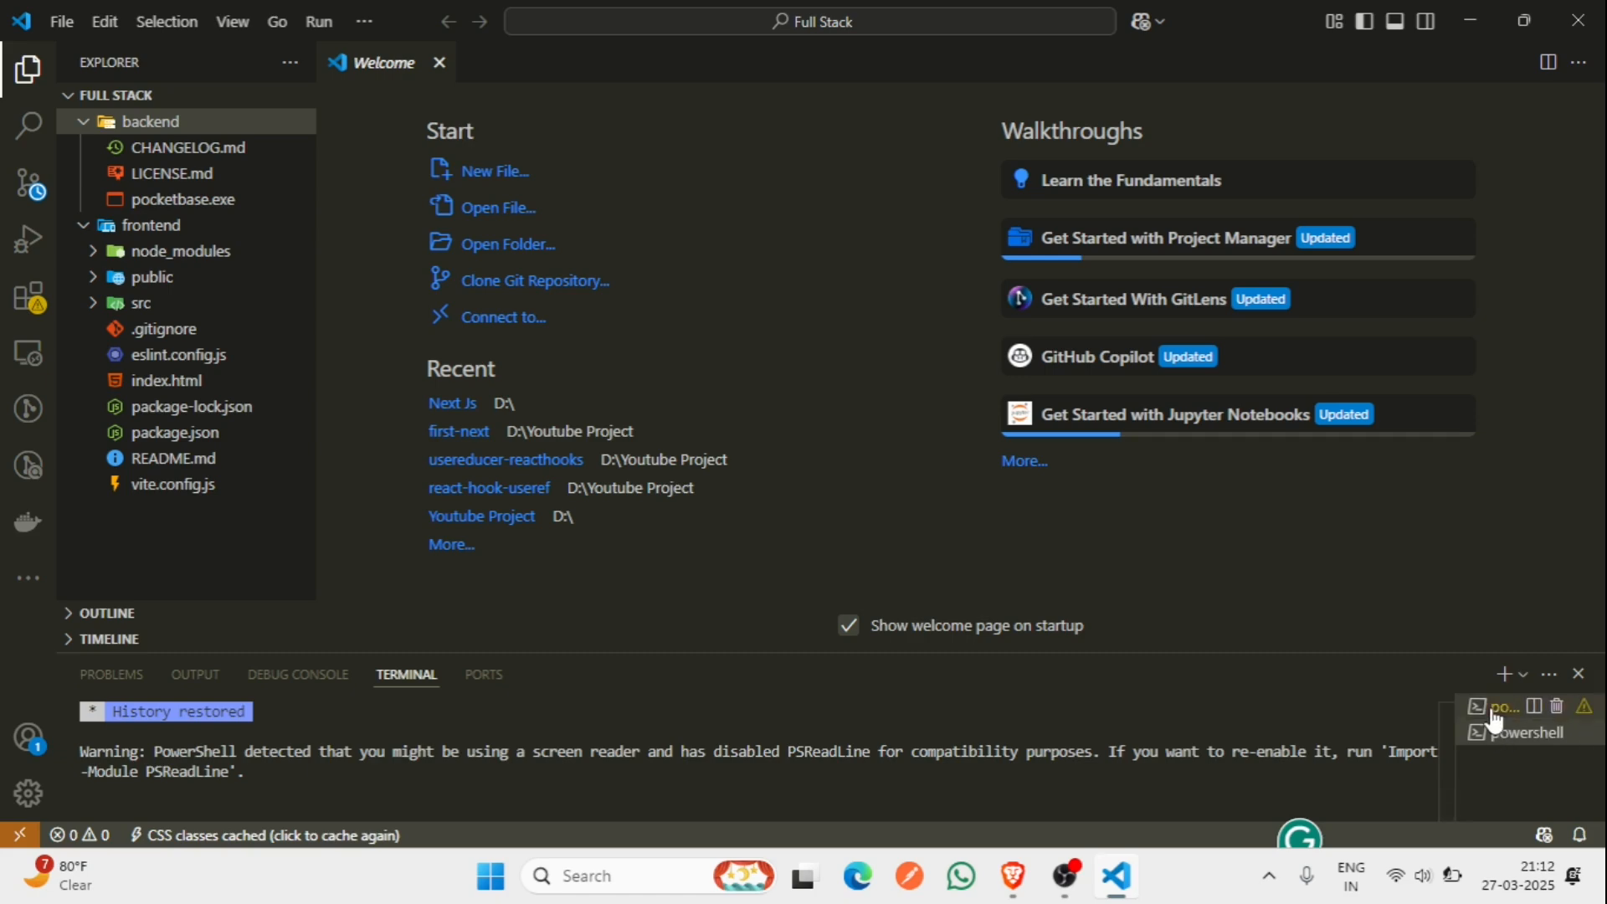
left_click_drag(1326, 653, 1320, 590)
left_click_drag(944, 753, 944, 761)
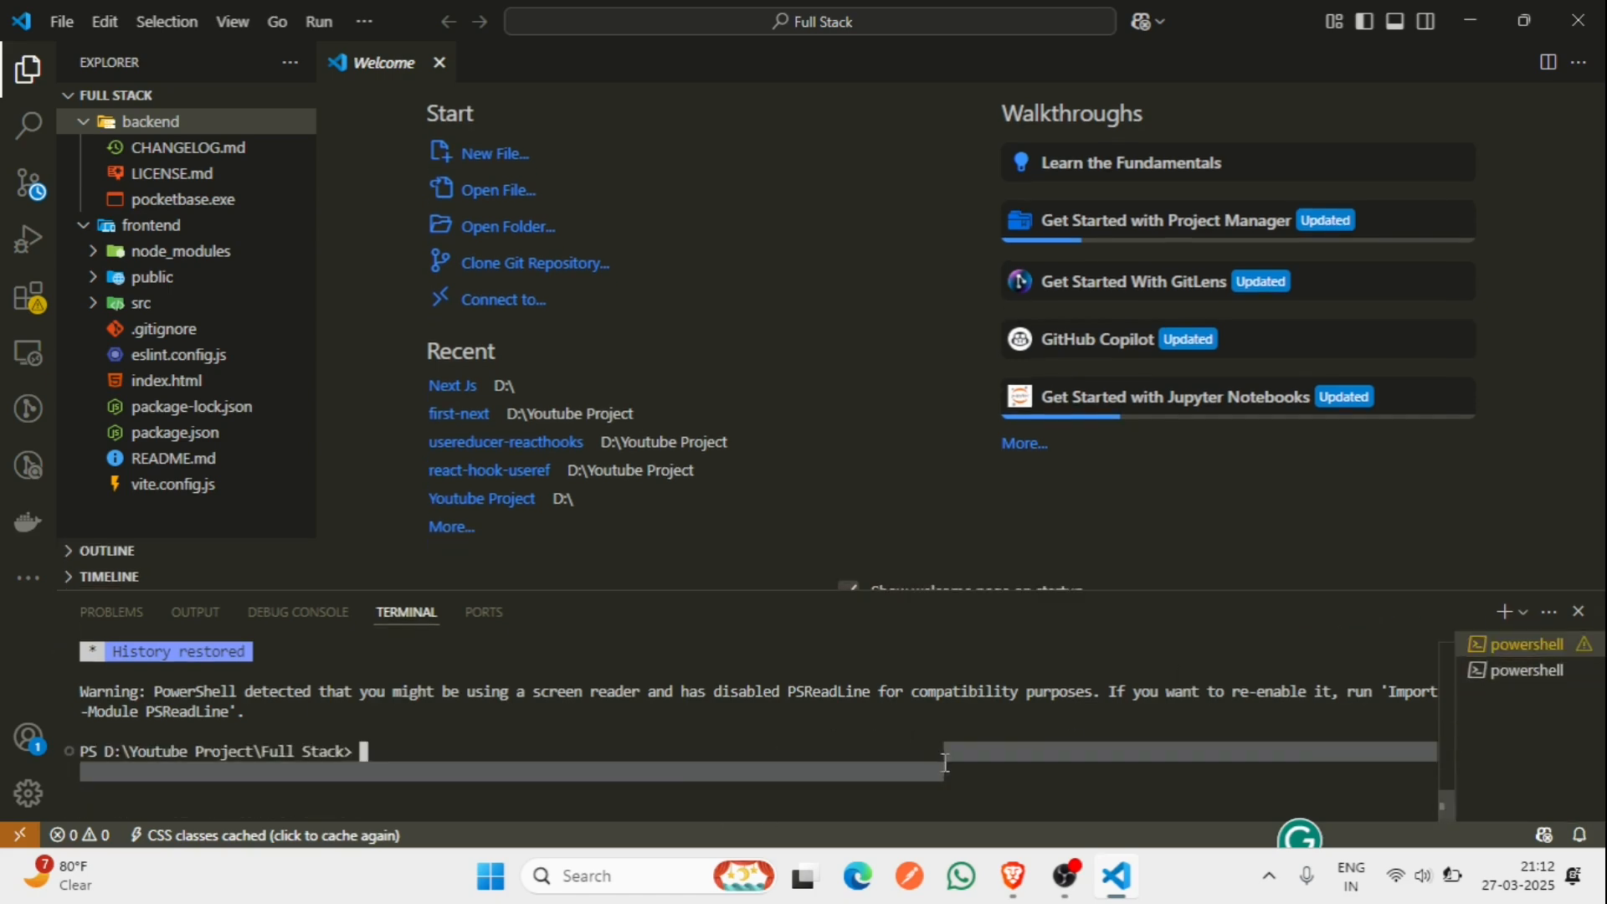
- Start the Vite dev server with npm run dev in the frontend folder
left_click(733, 730)
type("cd fro")
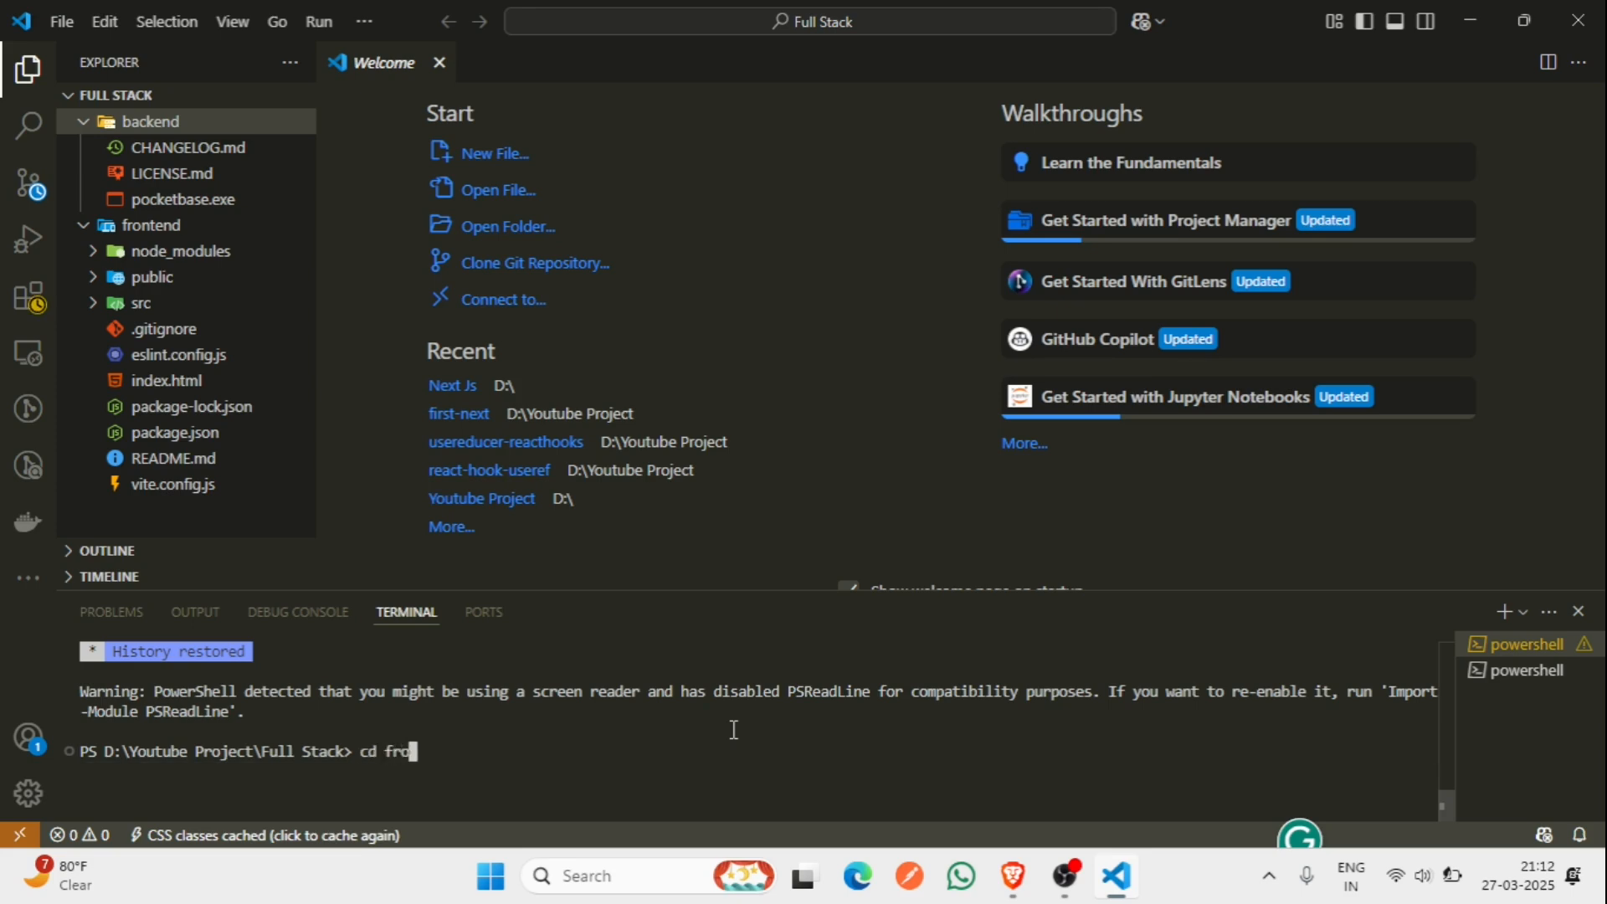
key("Tab")
key("Return")
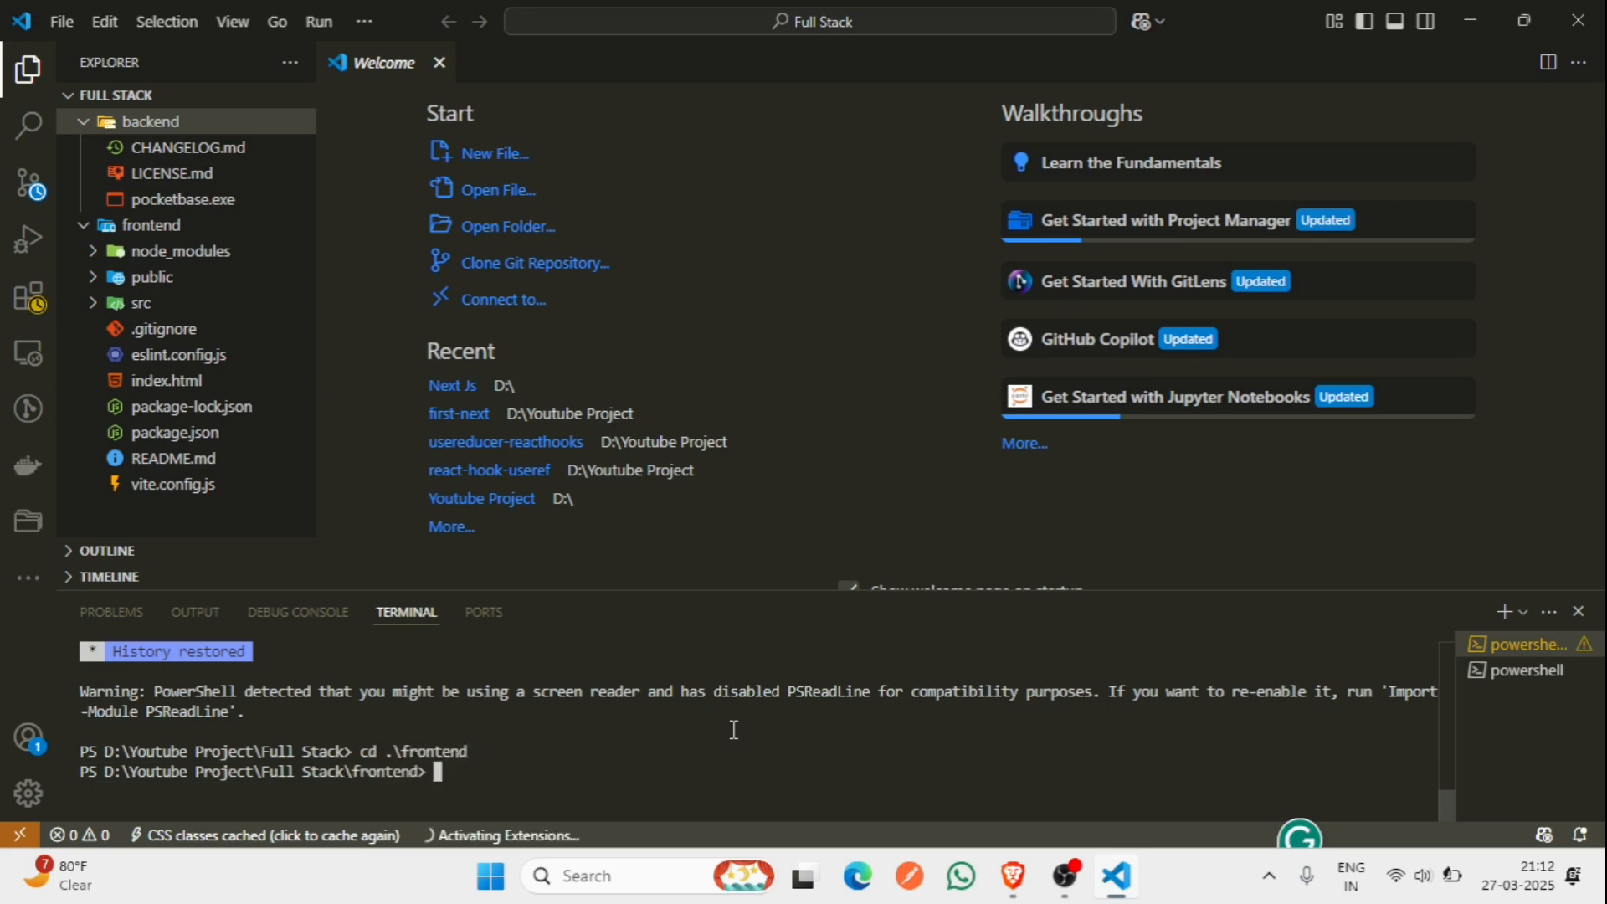
type("npm run")
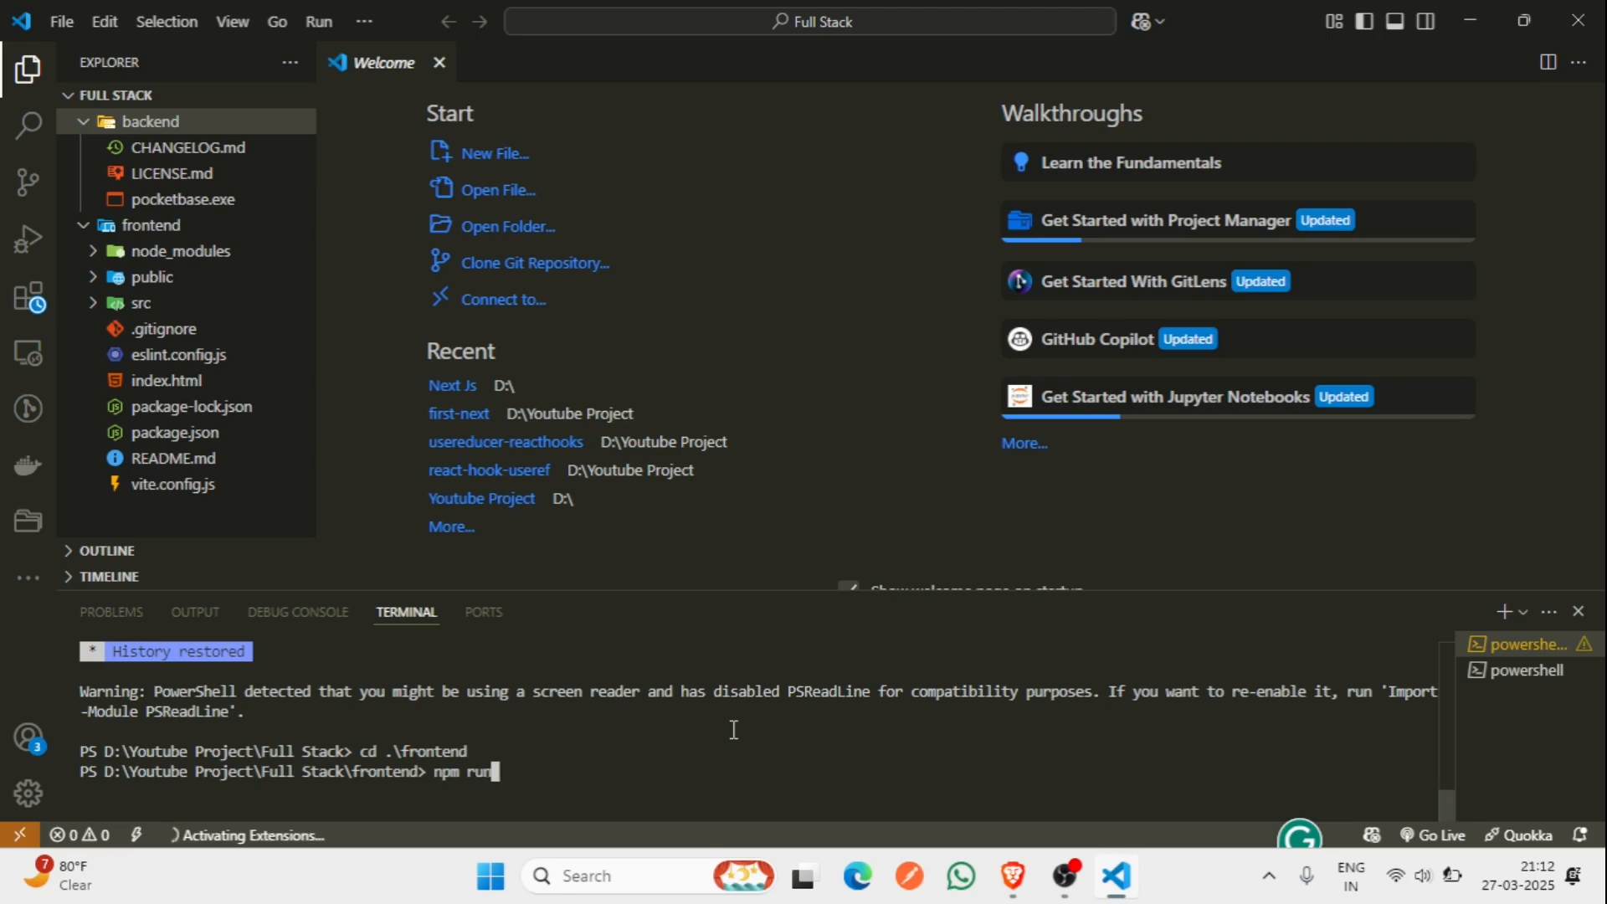
type(" dev")
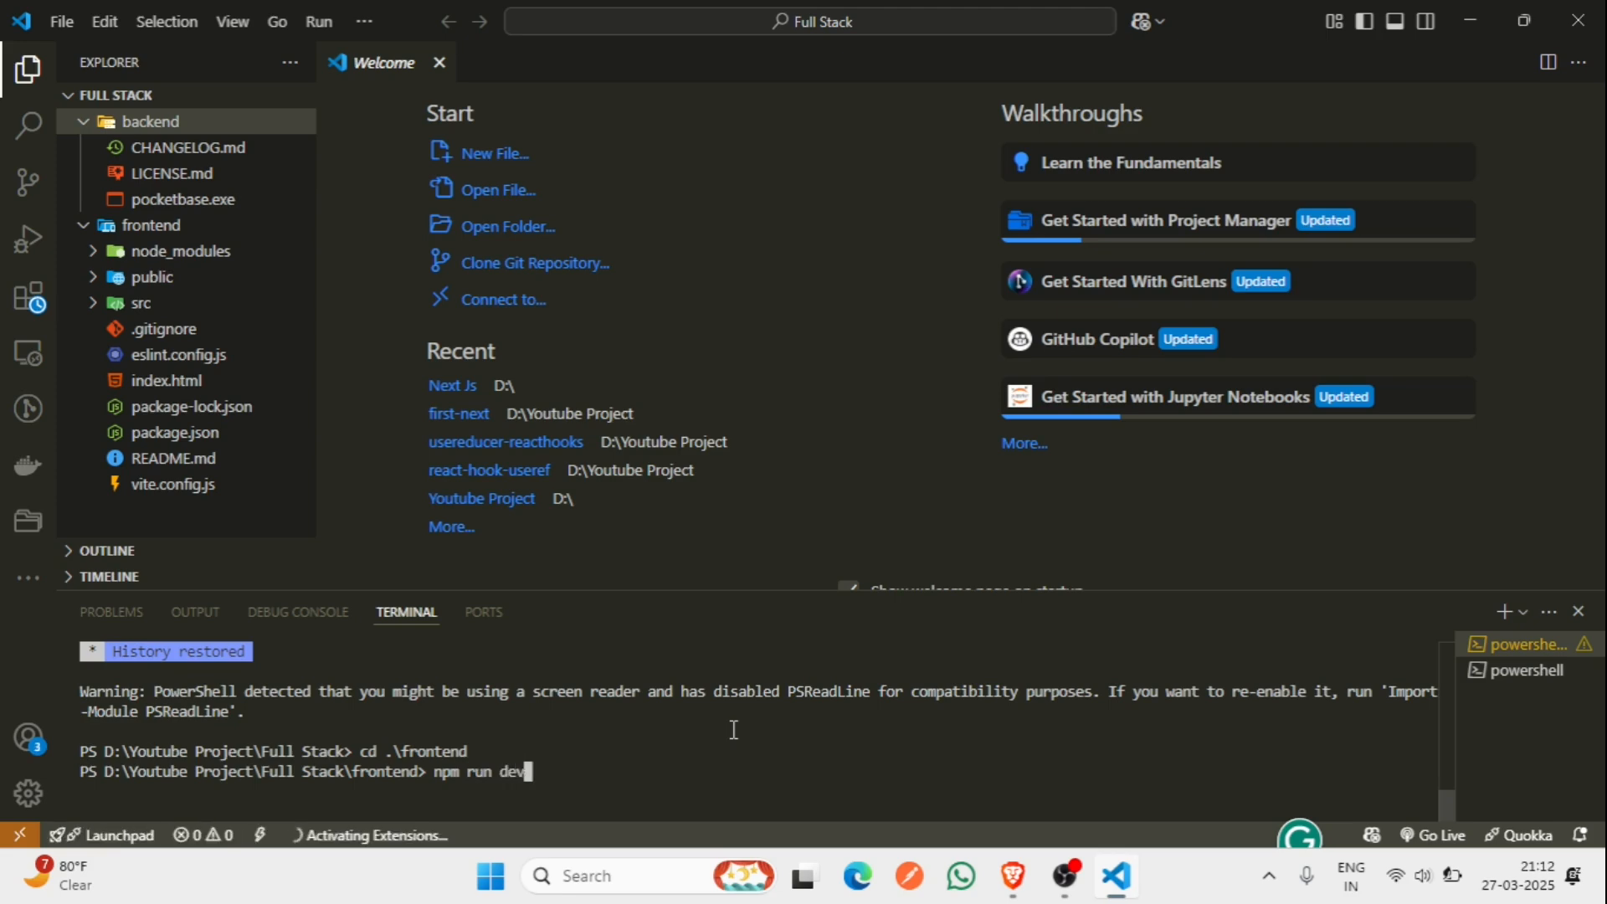
key("Return")
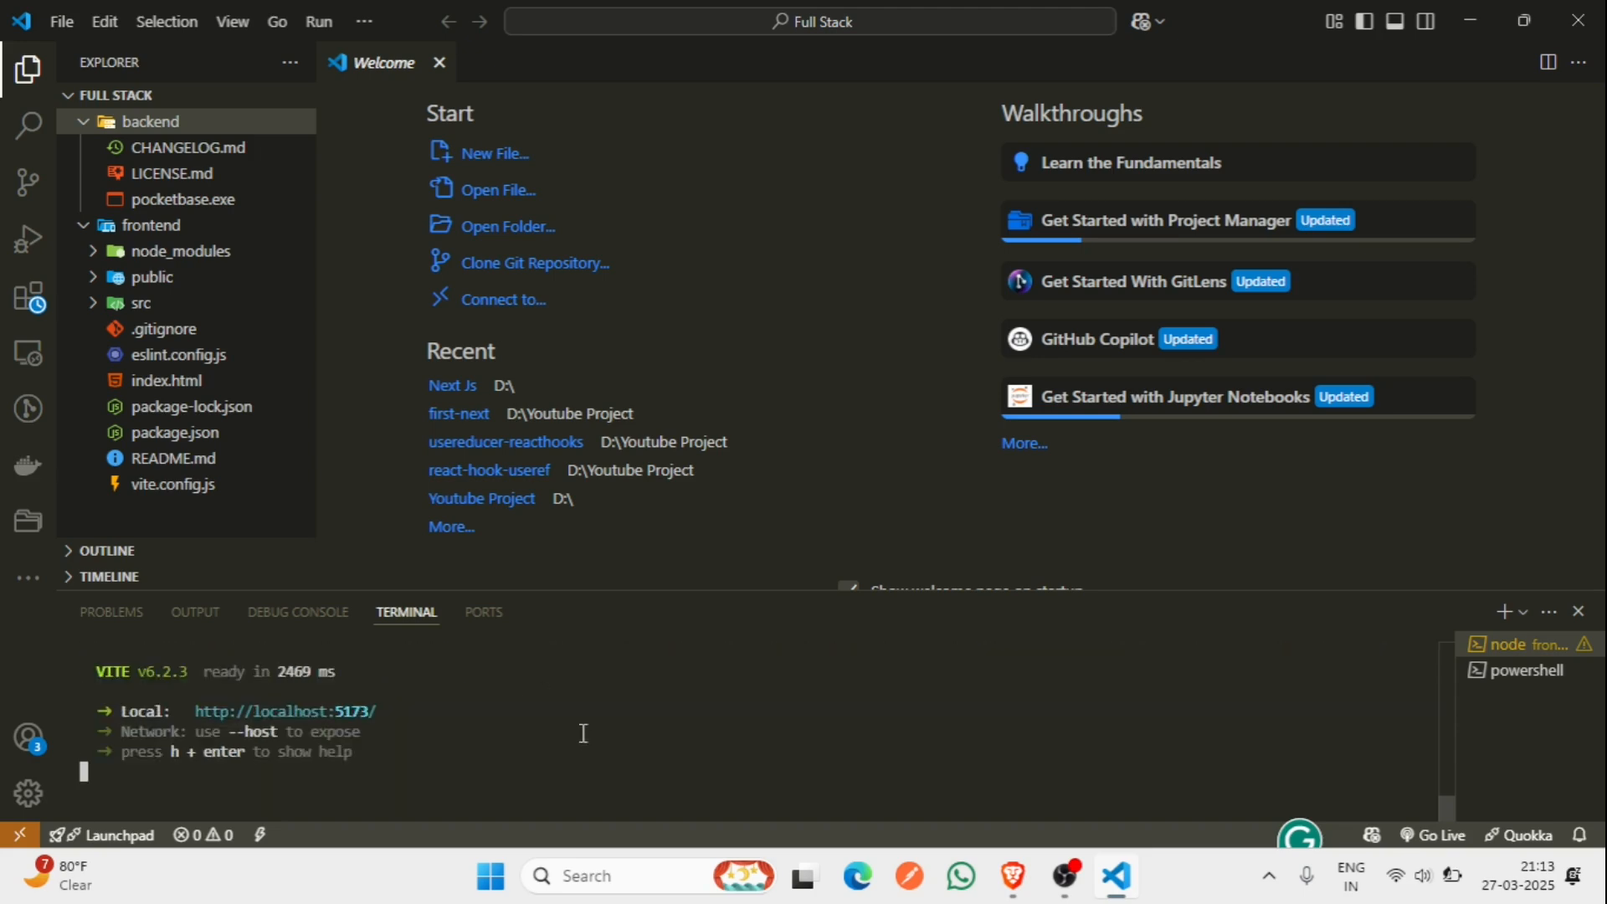
left_click_drag(190, 711, 381, 710)
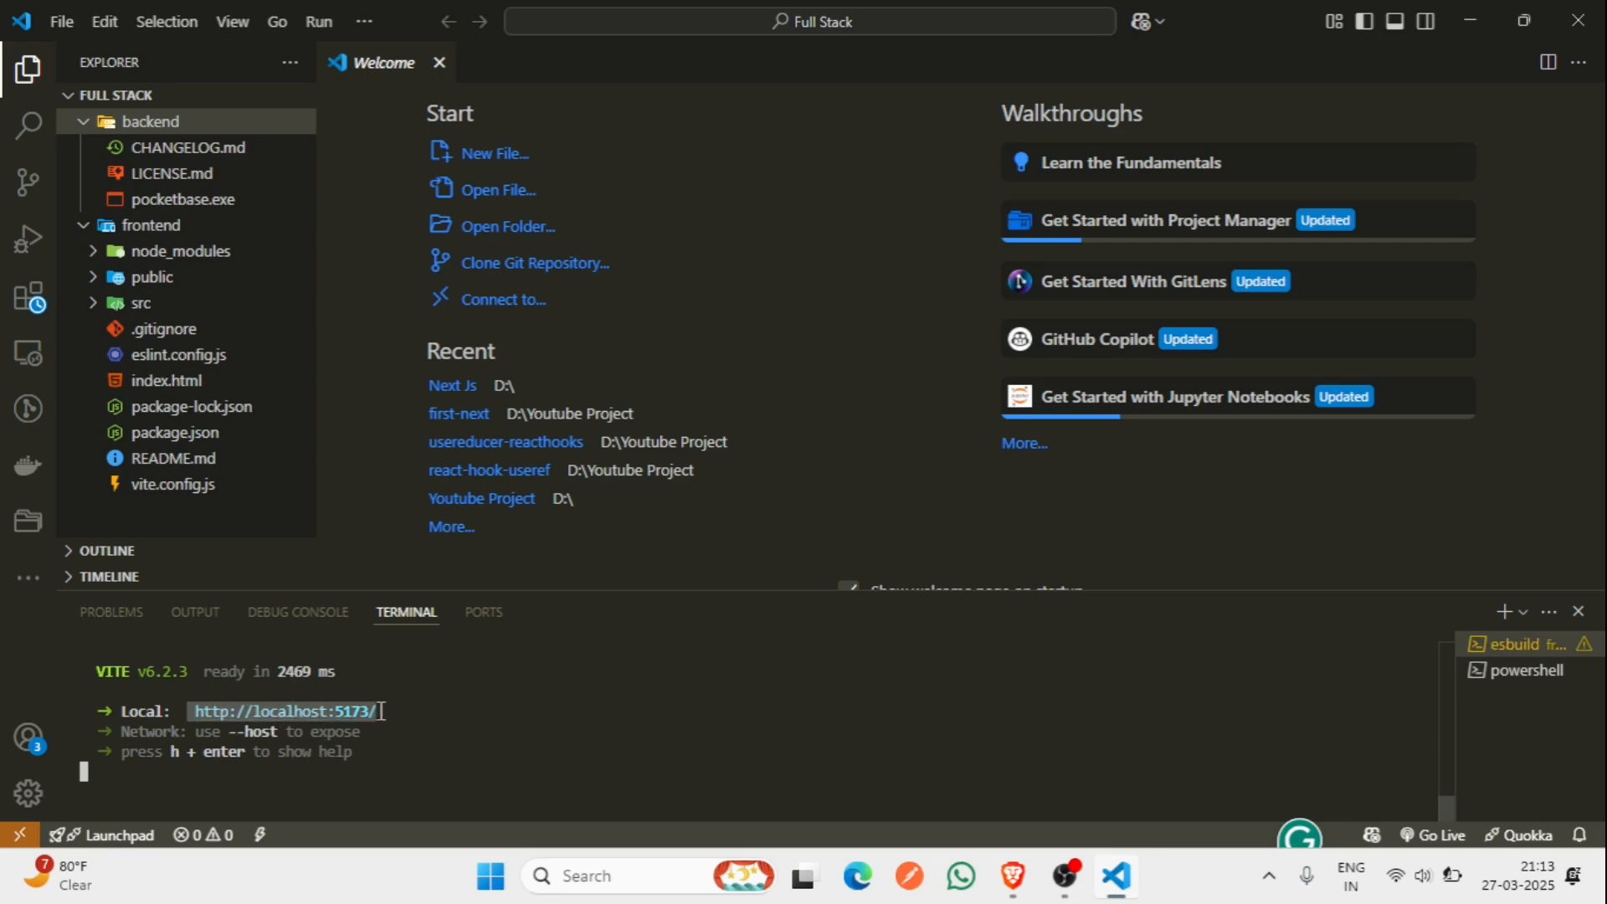
left_click(381, 711, "ctrl")
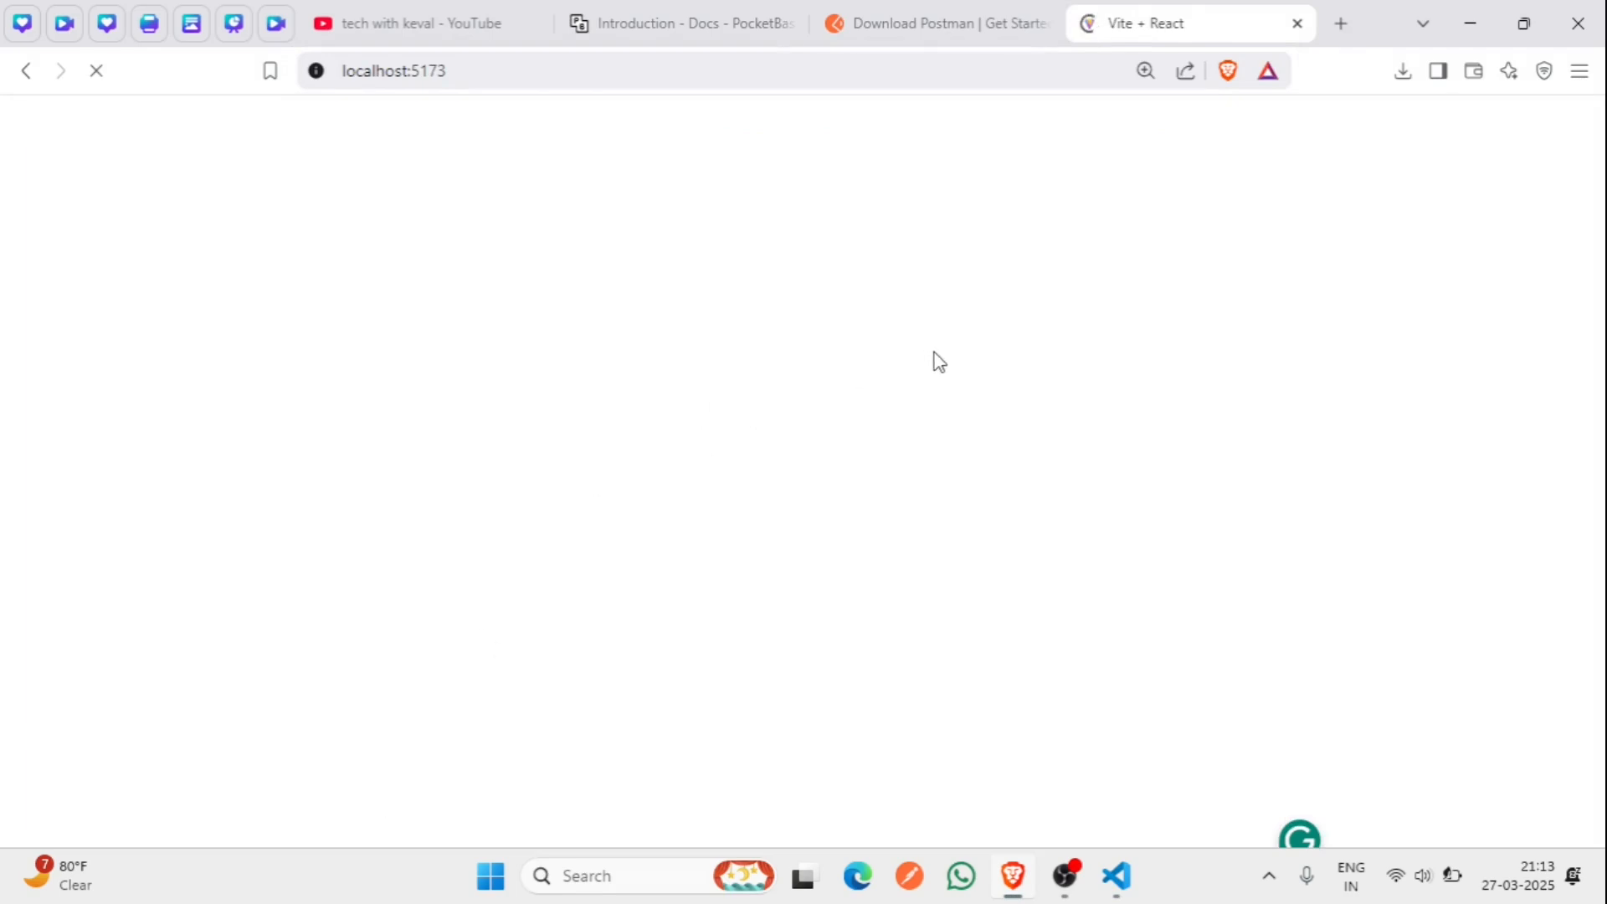
key("alt+Tab")
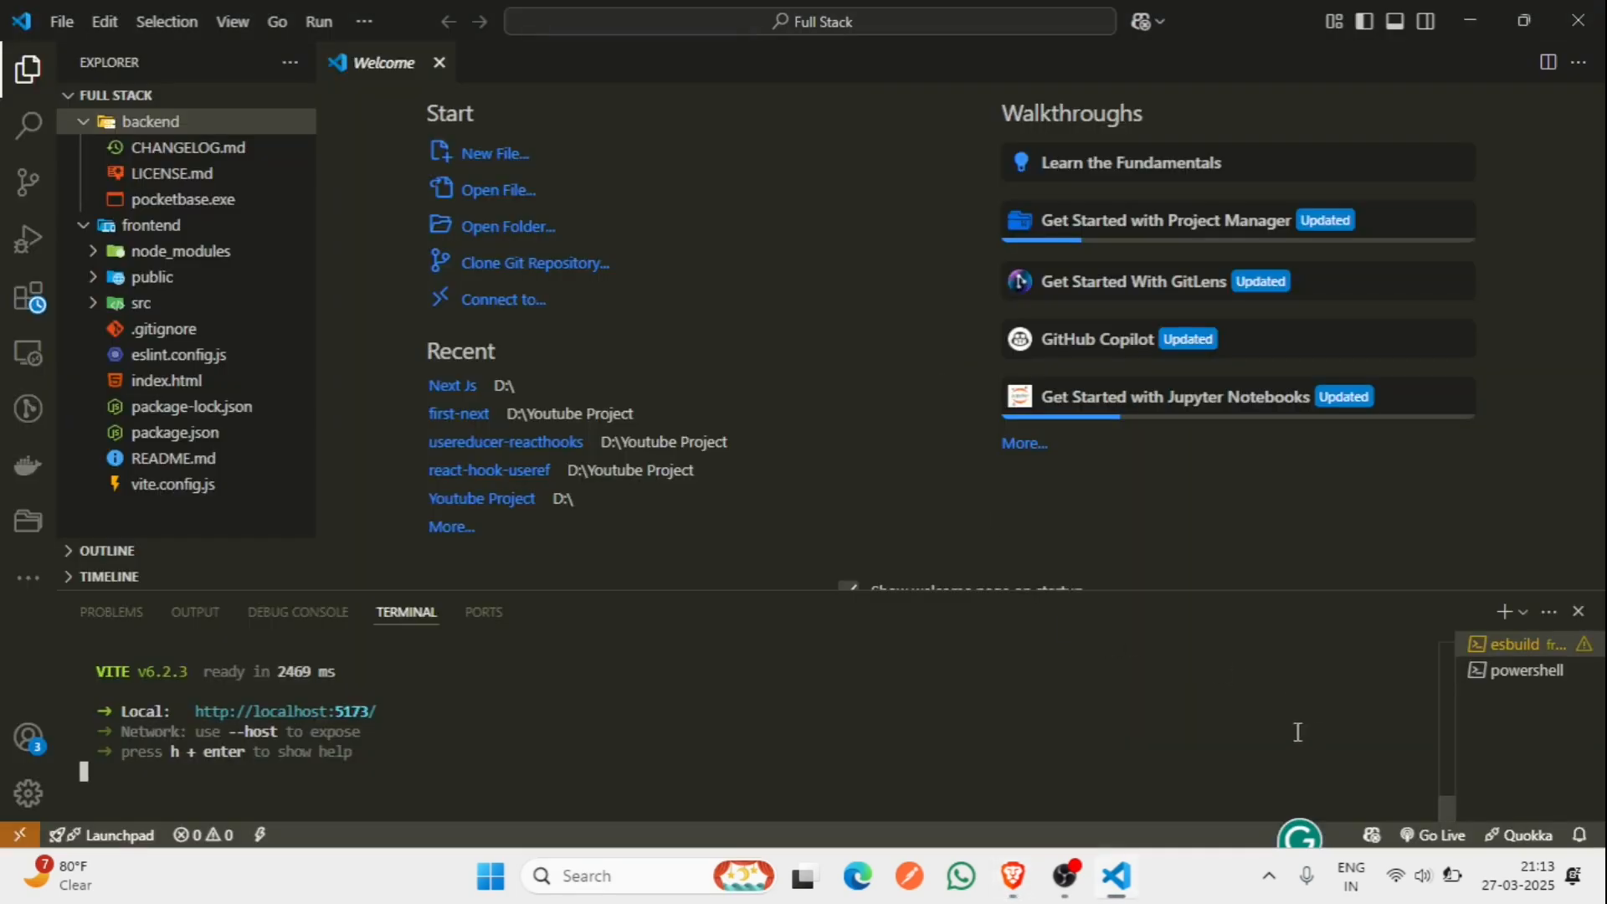
left_click(1497, 670)
- Run ./pocketbase serve from backend, follow the superuser setup link, then close Edge
type("cd .\backend")
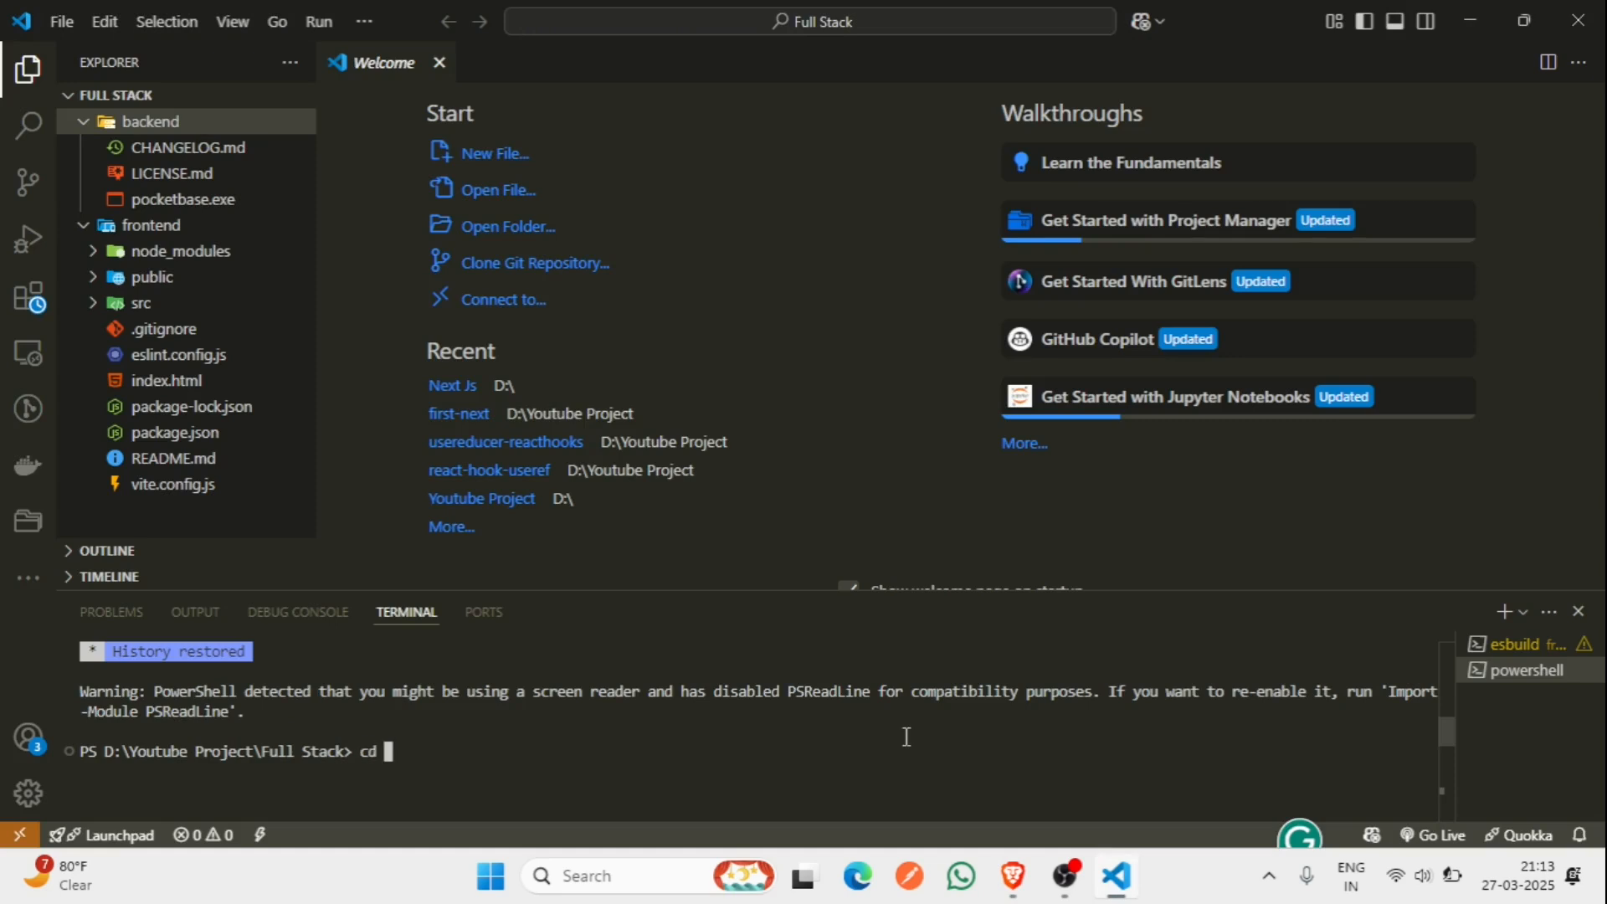
key("Return")
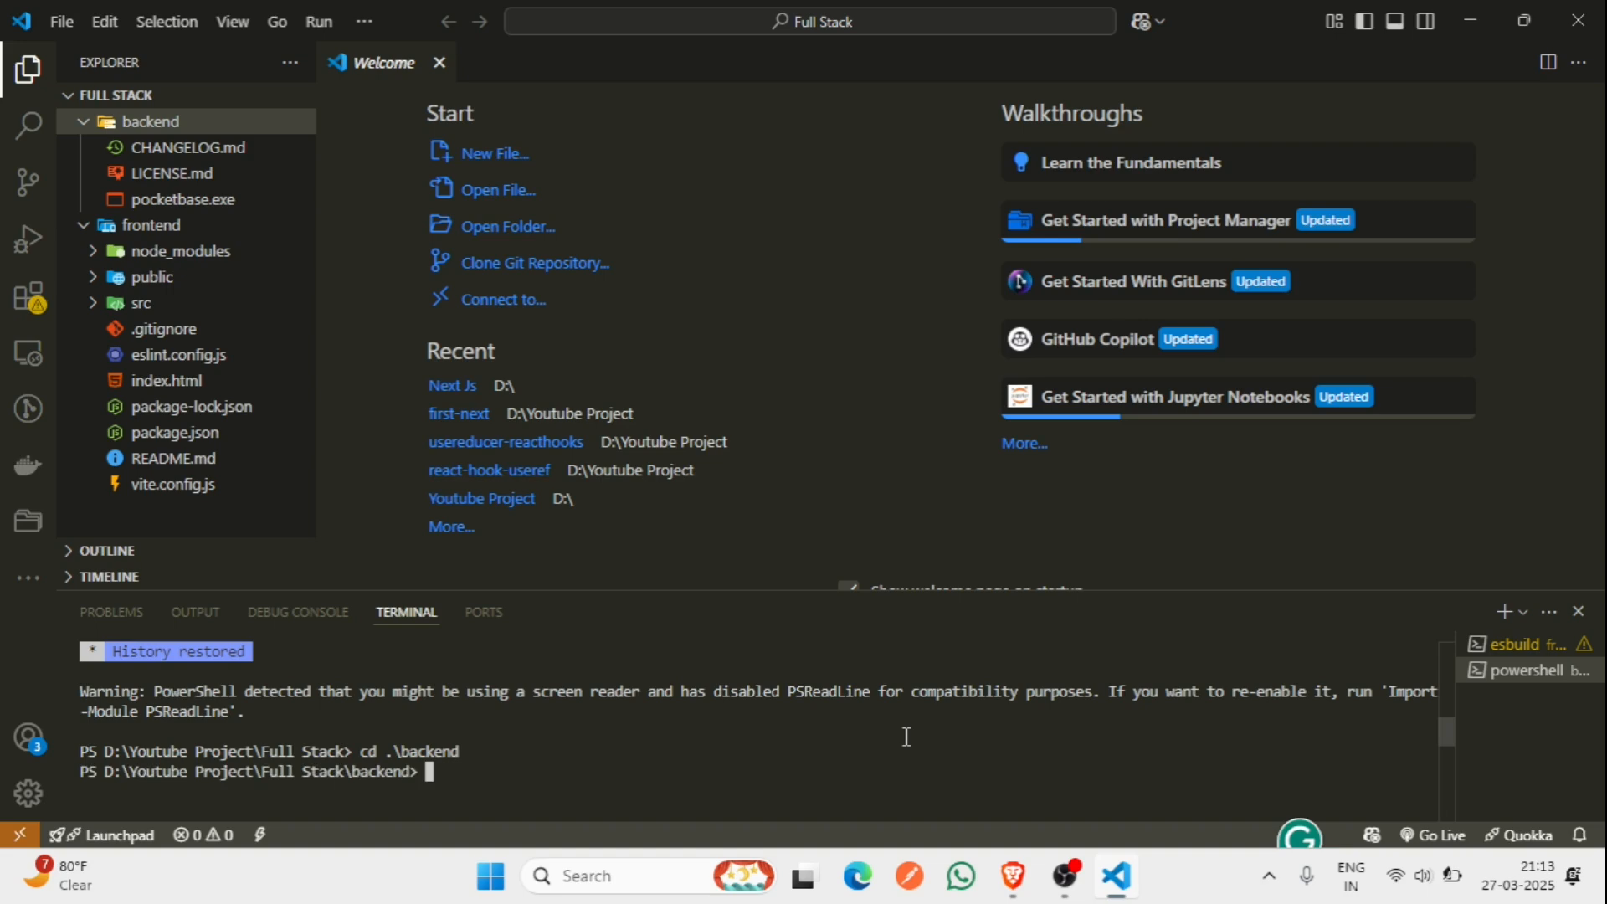
type("./pocketbase serve")
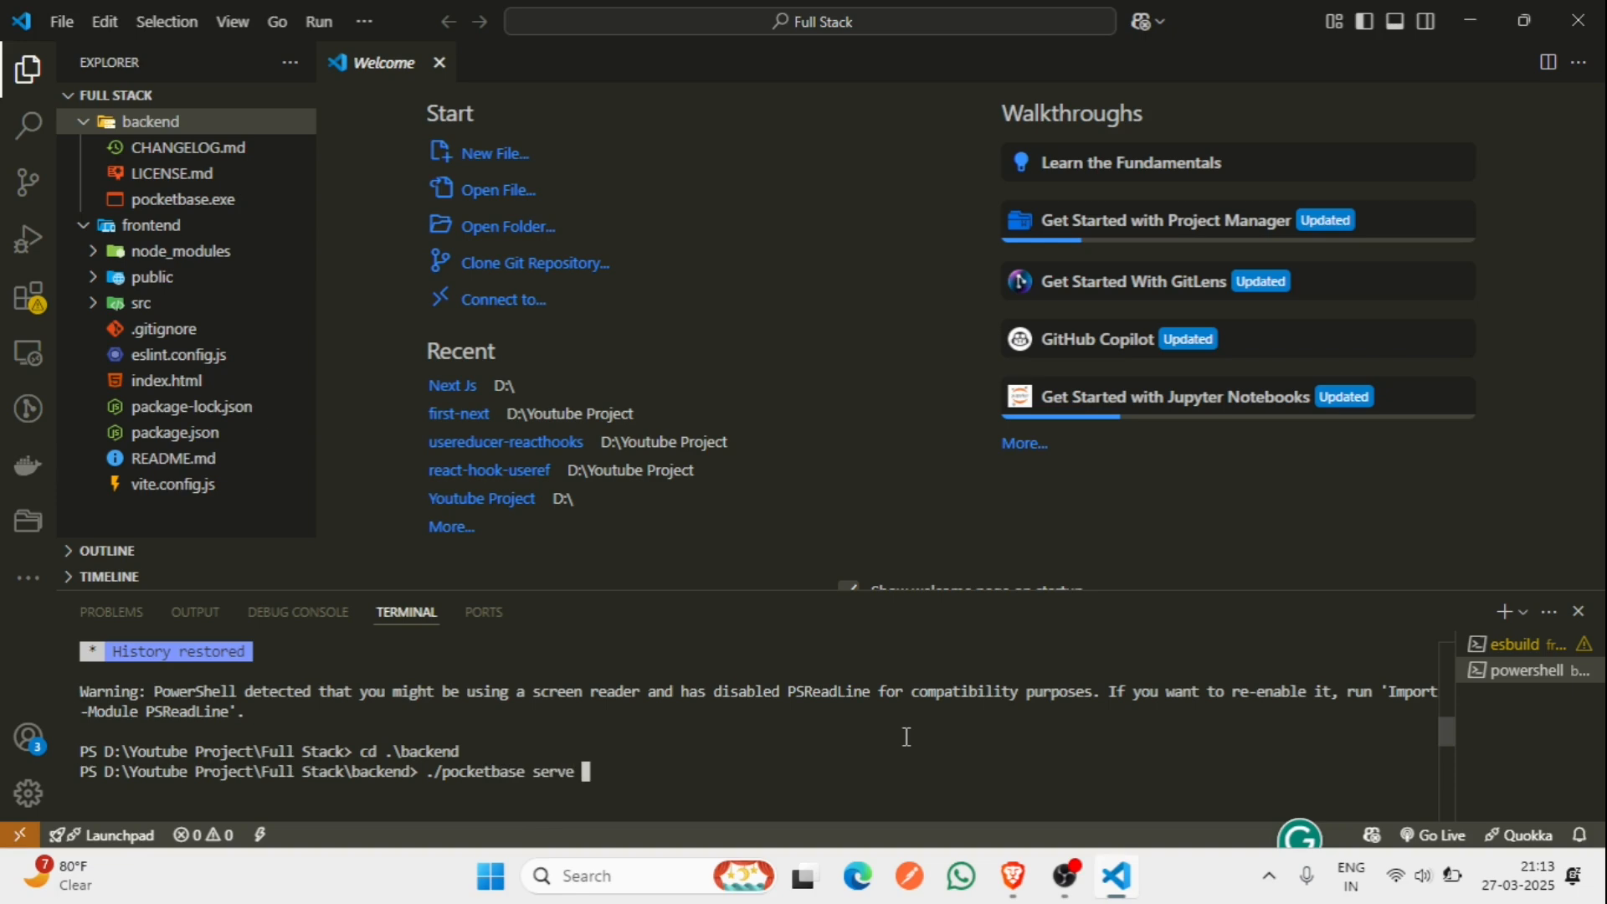
key("Return")
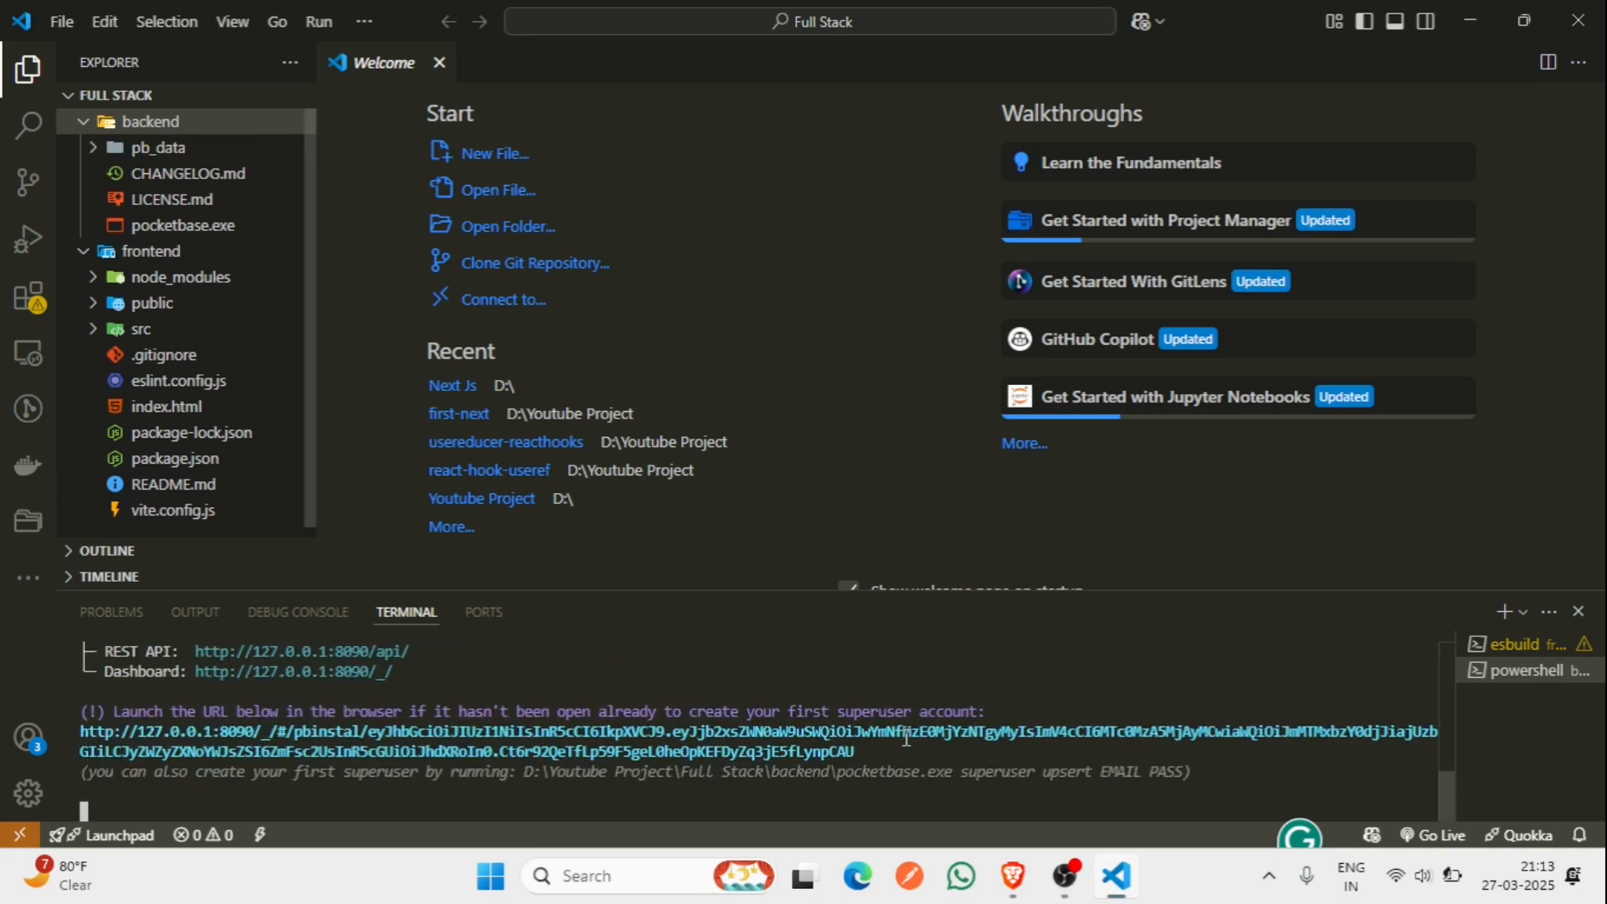
left_click(905, 737, "ctrl")
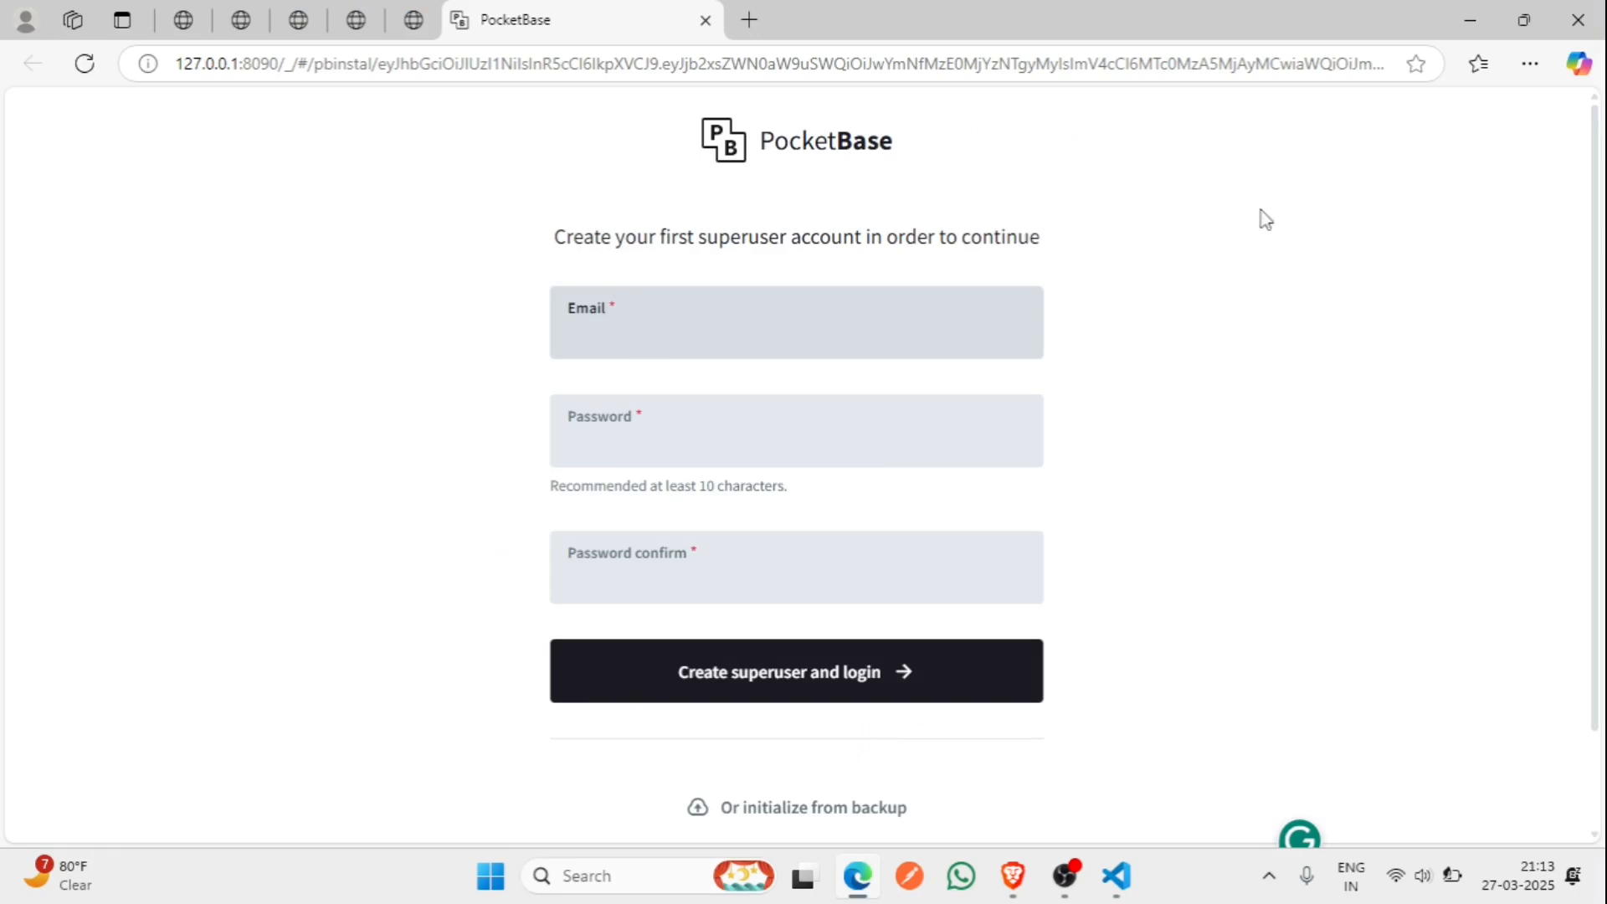
left_click(1578, 20)
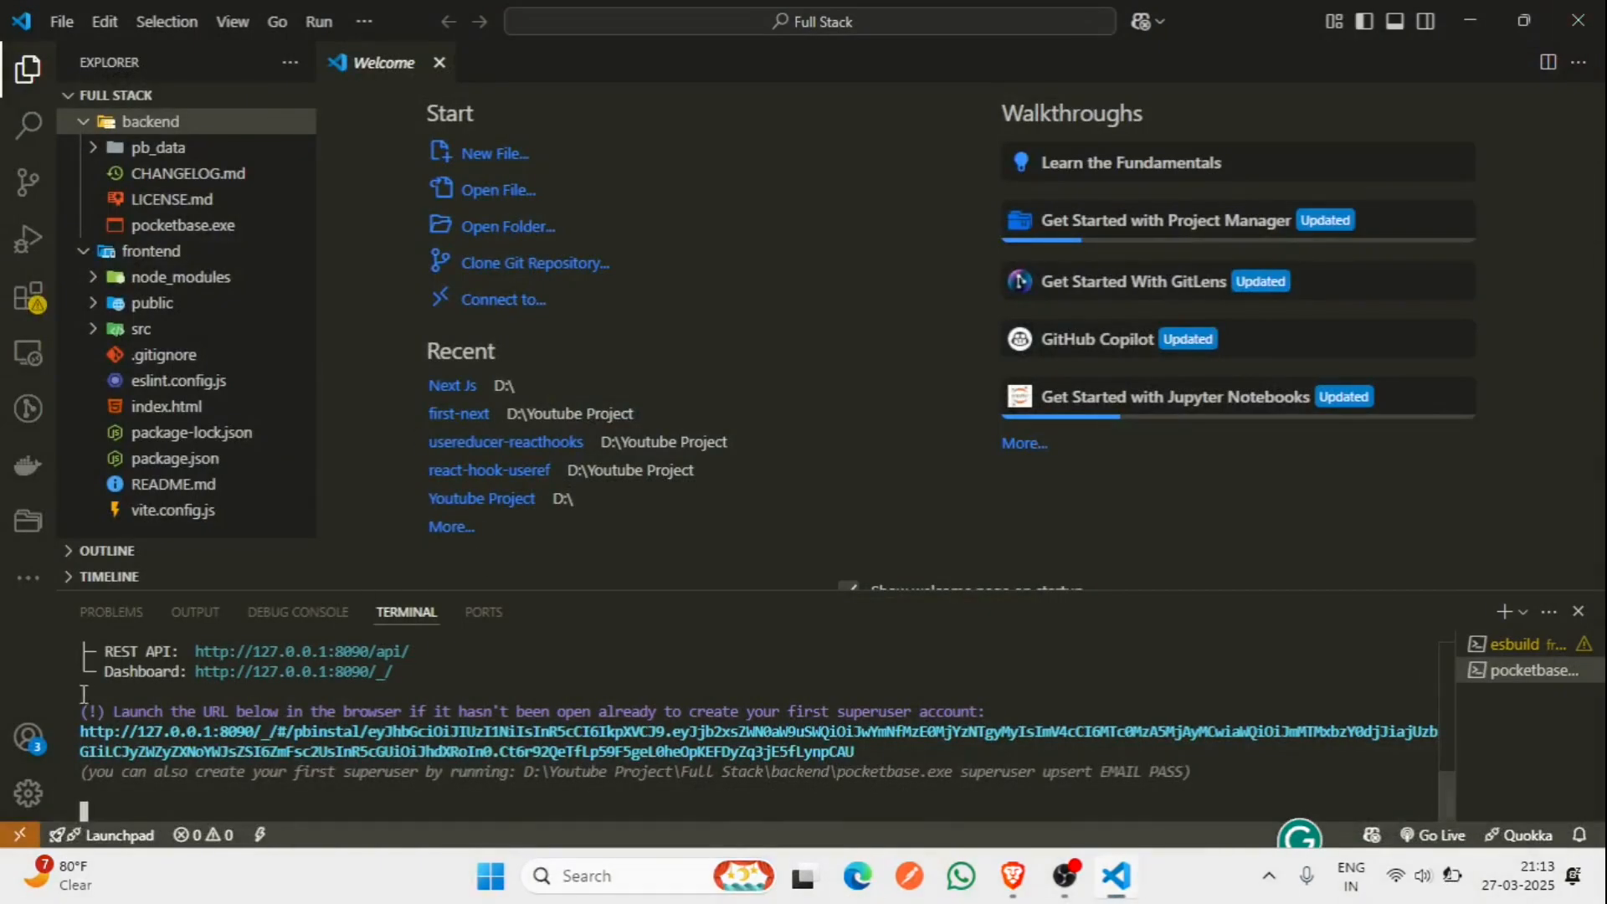
- Copy the superuser setup link from the terminal and load it in a new Brave tab
left_click_drag(82, 734, 866, 747)
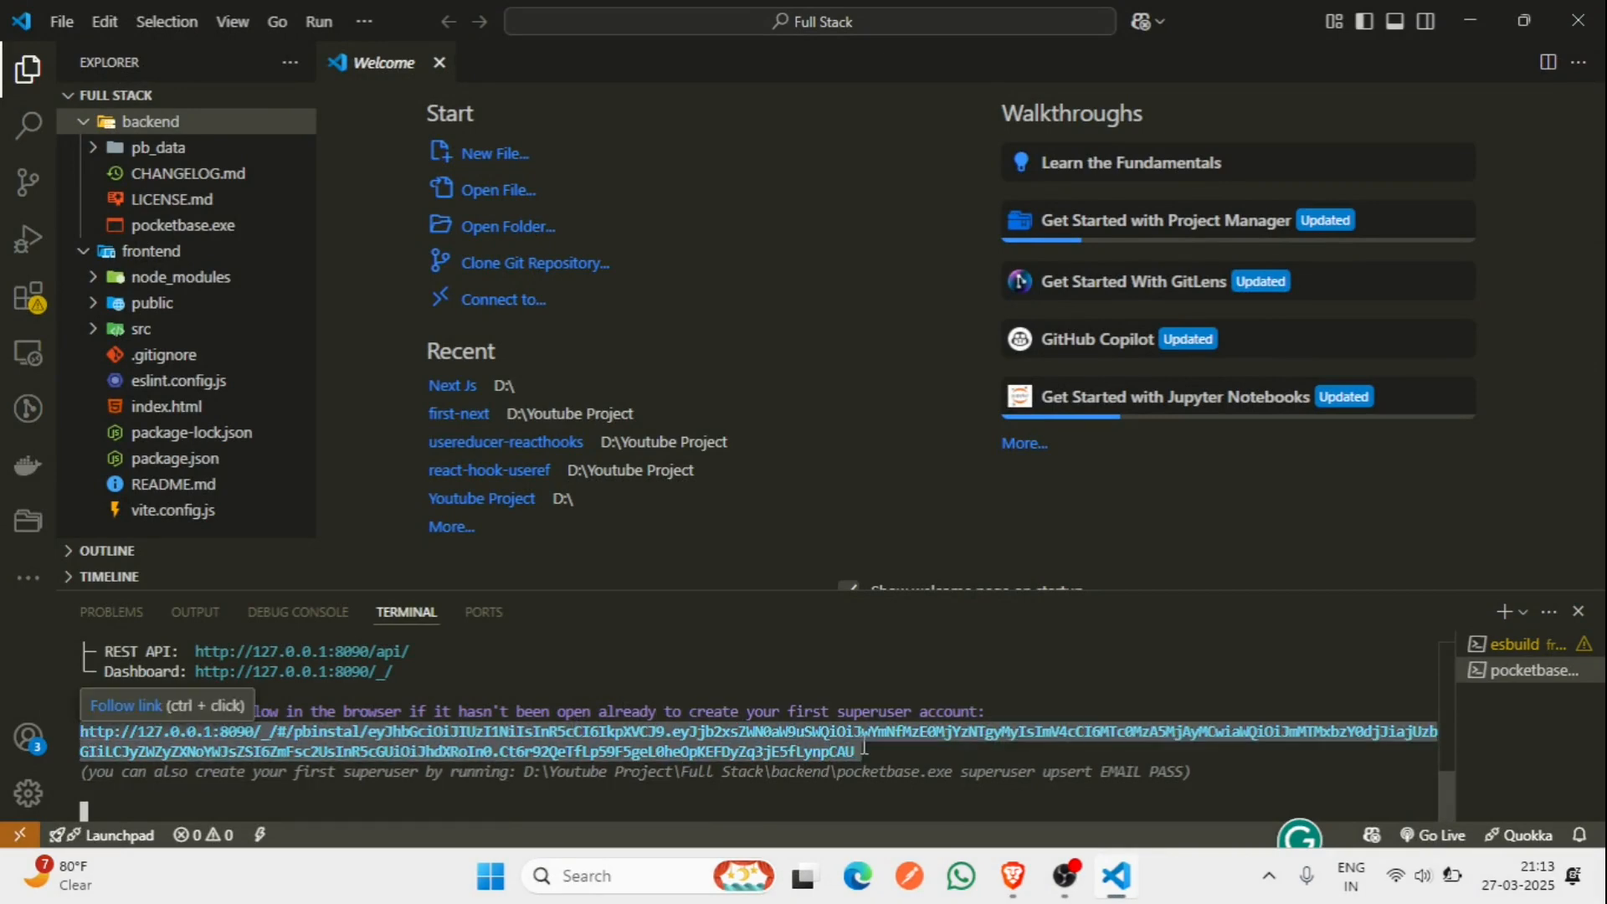
key("alt+Tab")
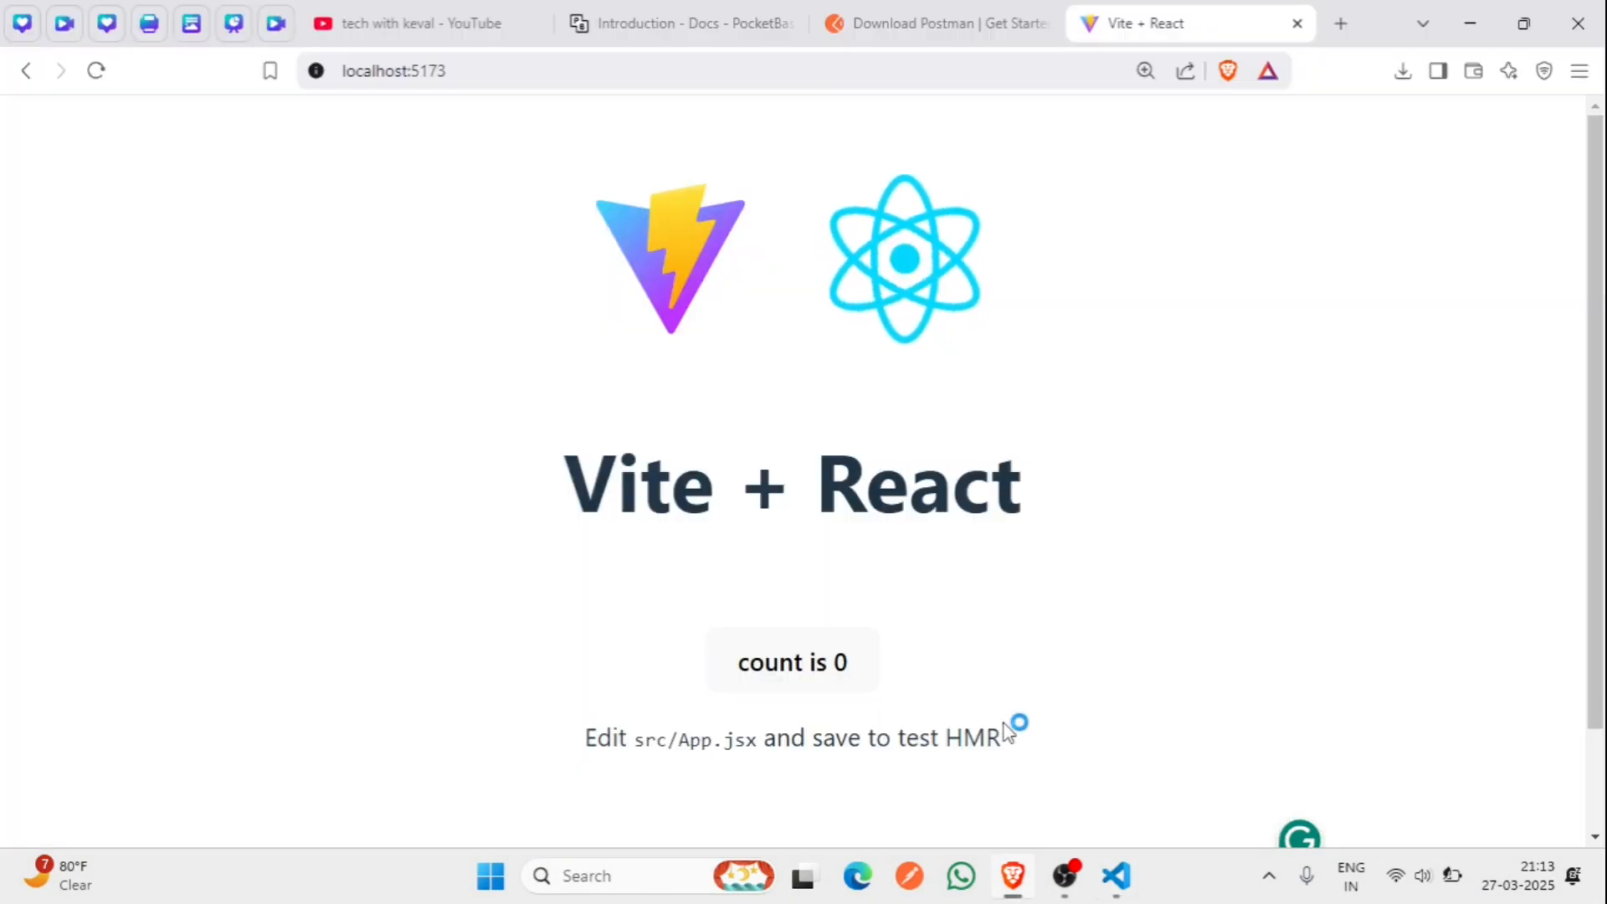
key("ctrl+t")
key("ctrl+v")
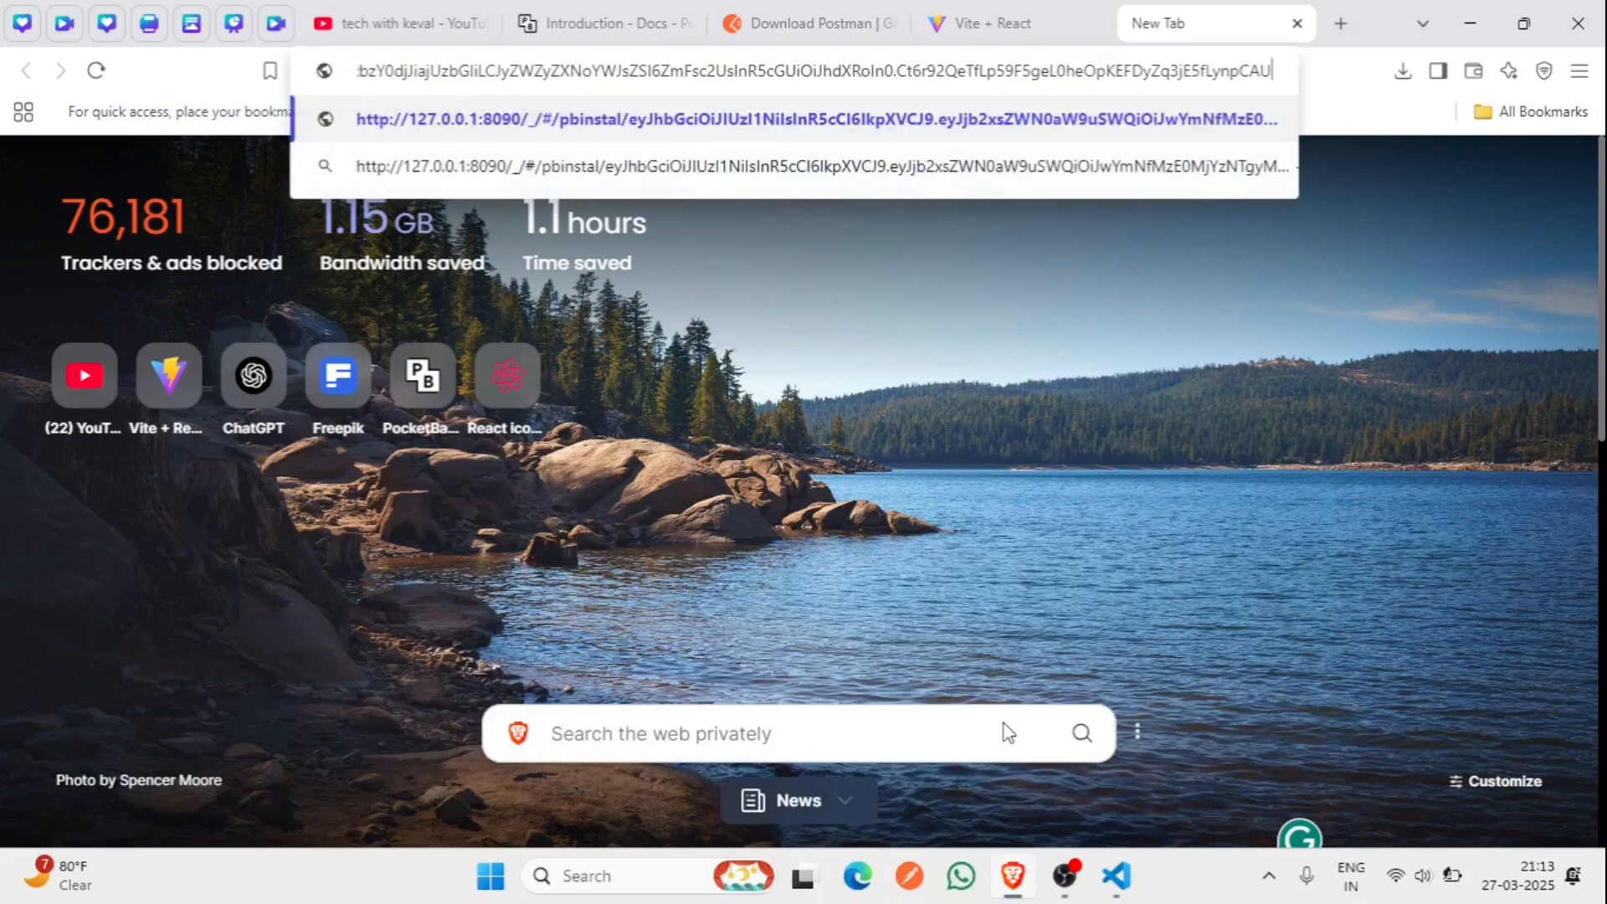
key("Return")
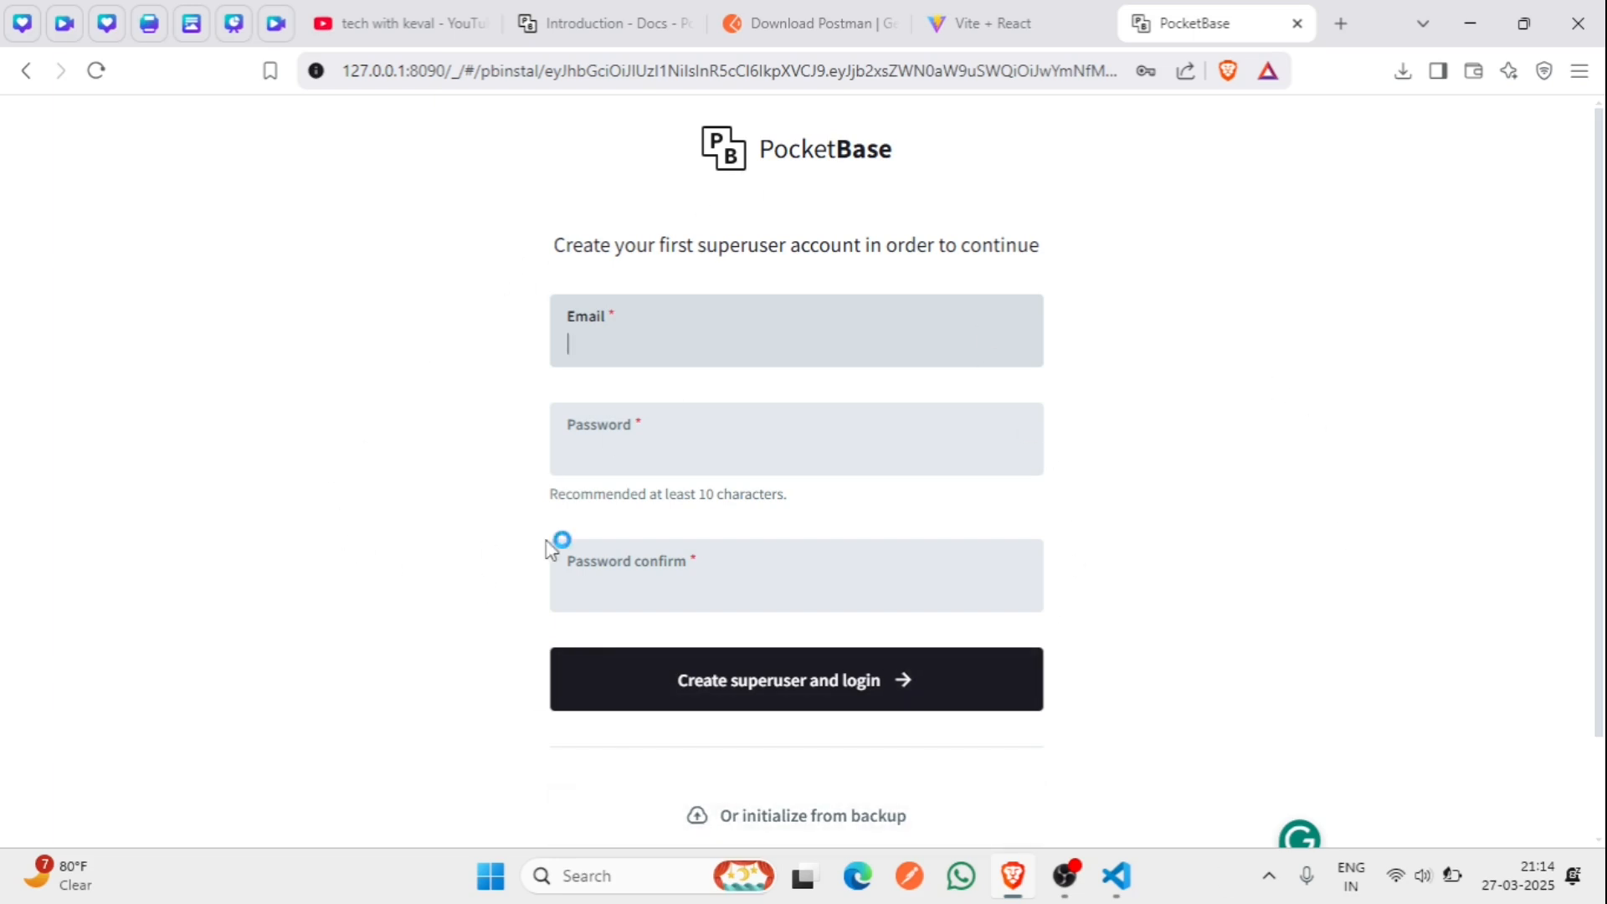
- Enter the superuser's e-mail address in the Email field
left_click(545, 542)
left_click(551, 550)
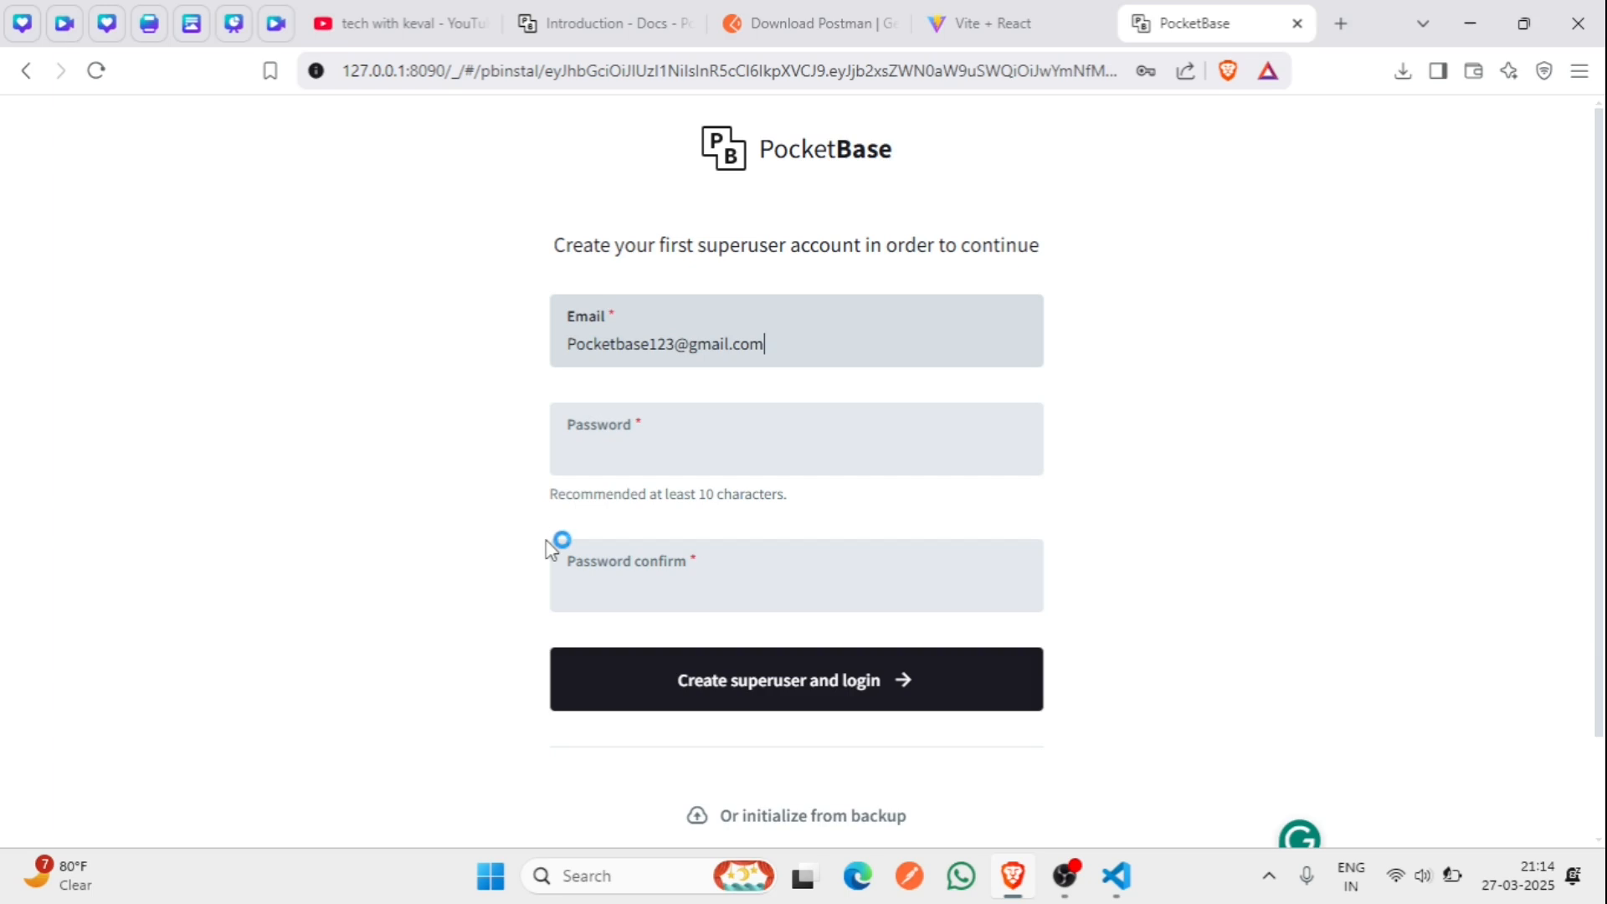
- Paste the password into Password and Password confirm, then open the developer tools
left_click_drag(688, 345, 569, 349)
left_click(622, 440)
key("ctrl+v")
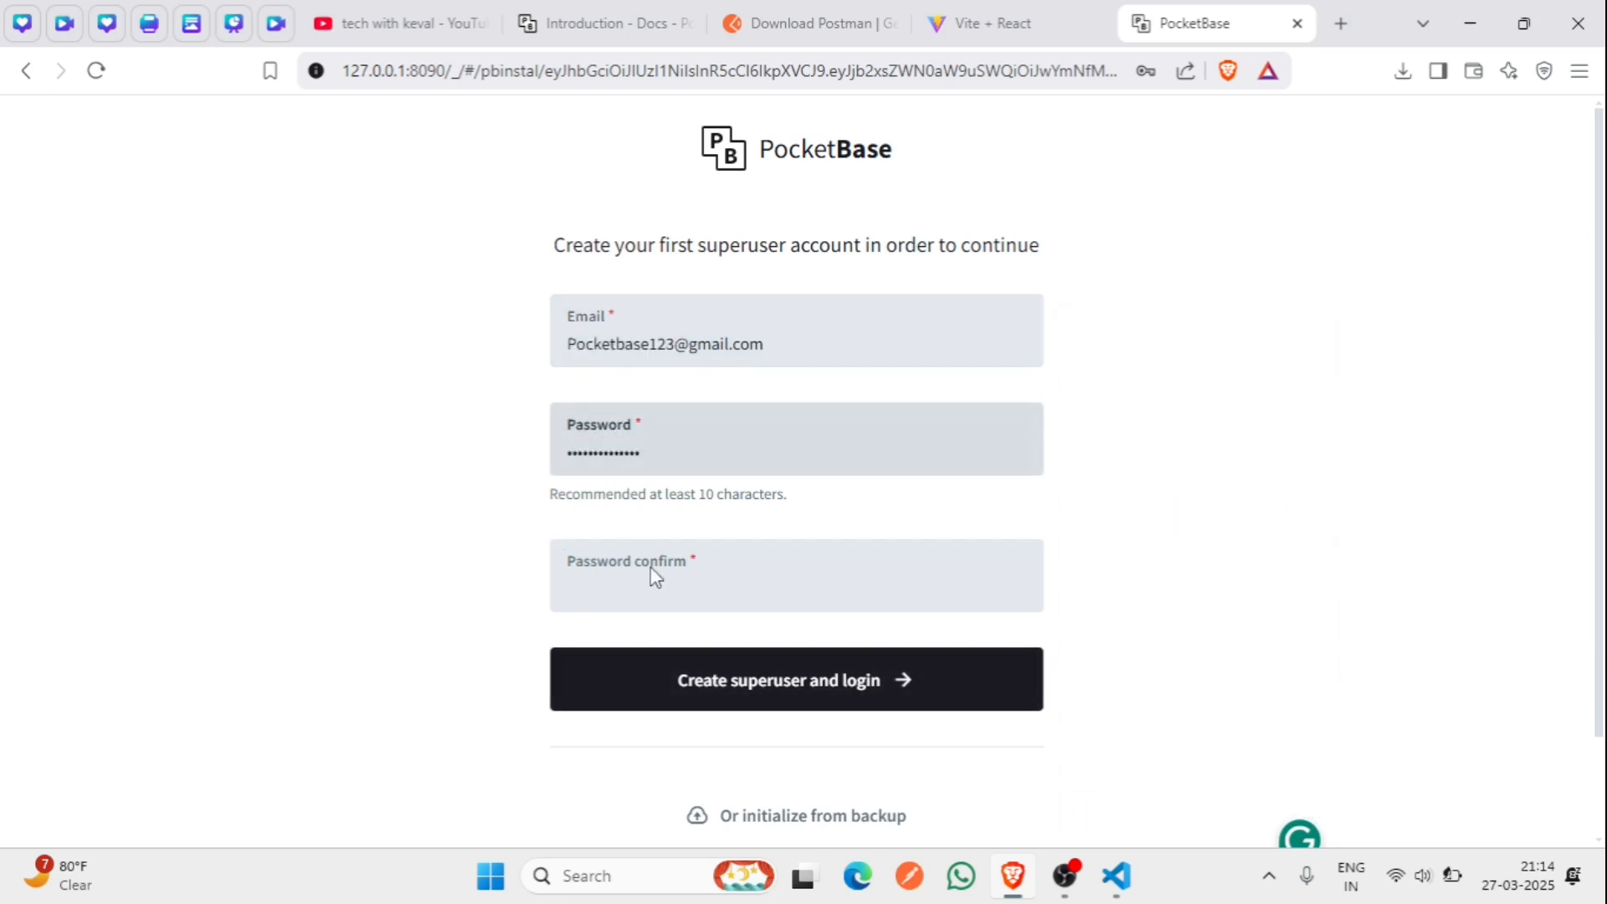
left_click(652, 577)
key("ctrl+v")
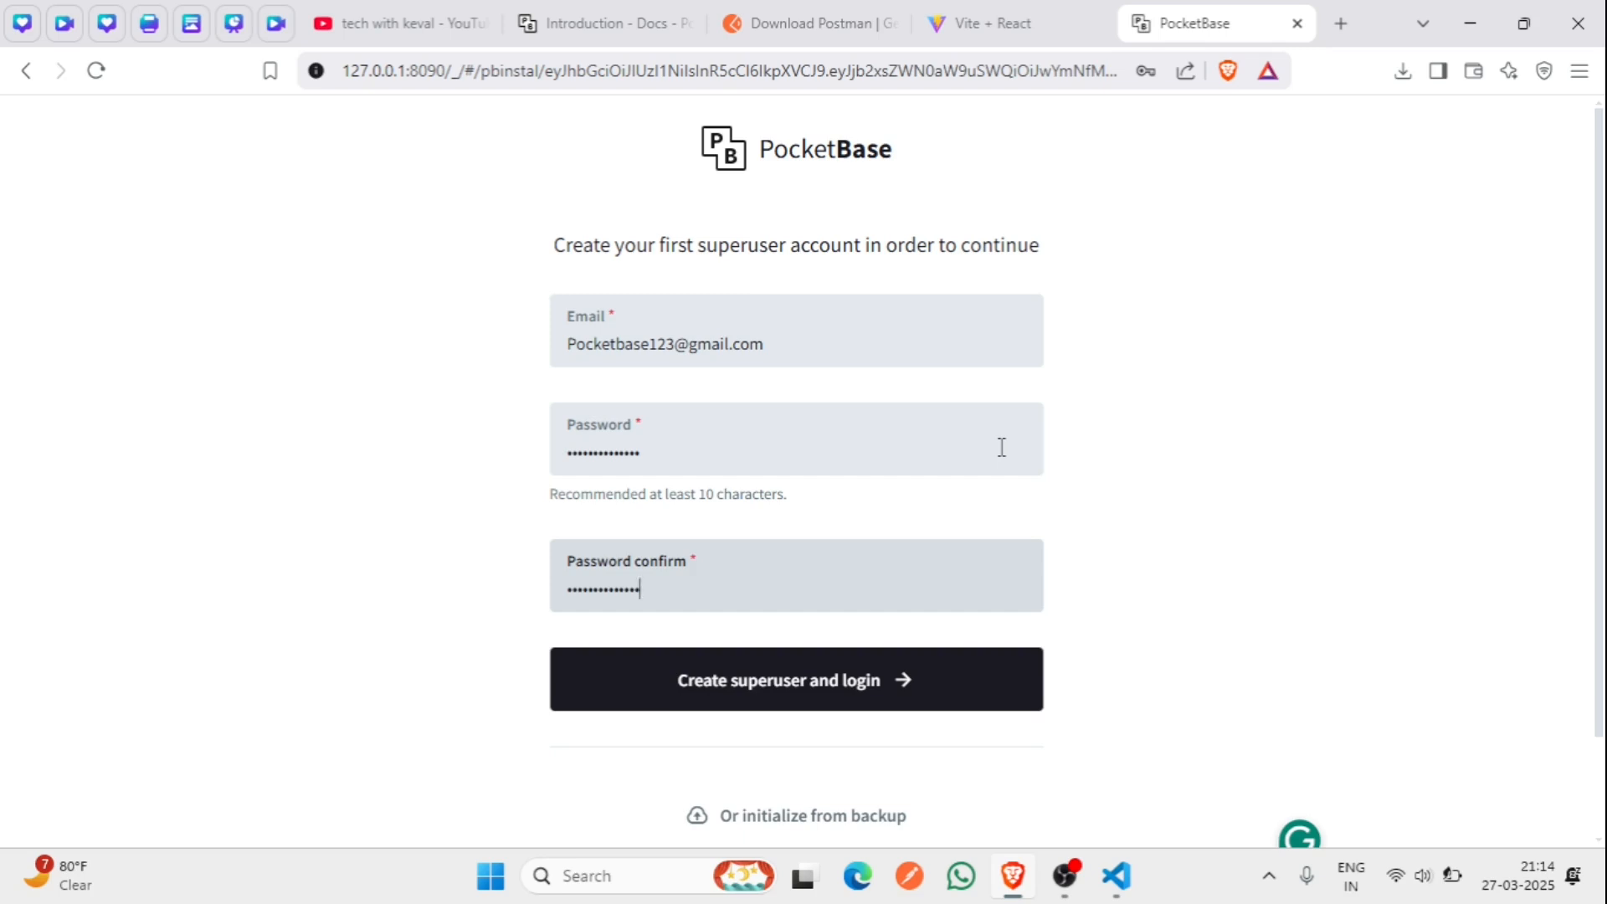
key("ctrl+shift+i")
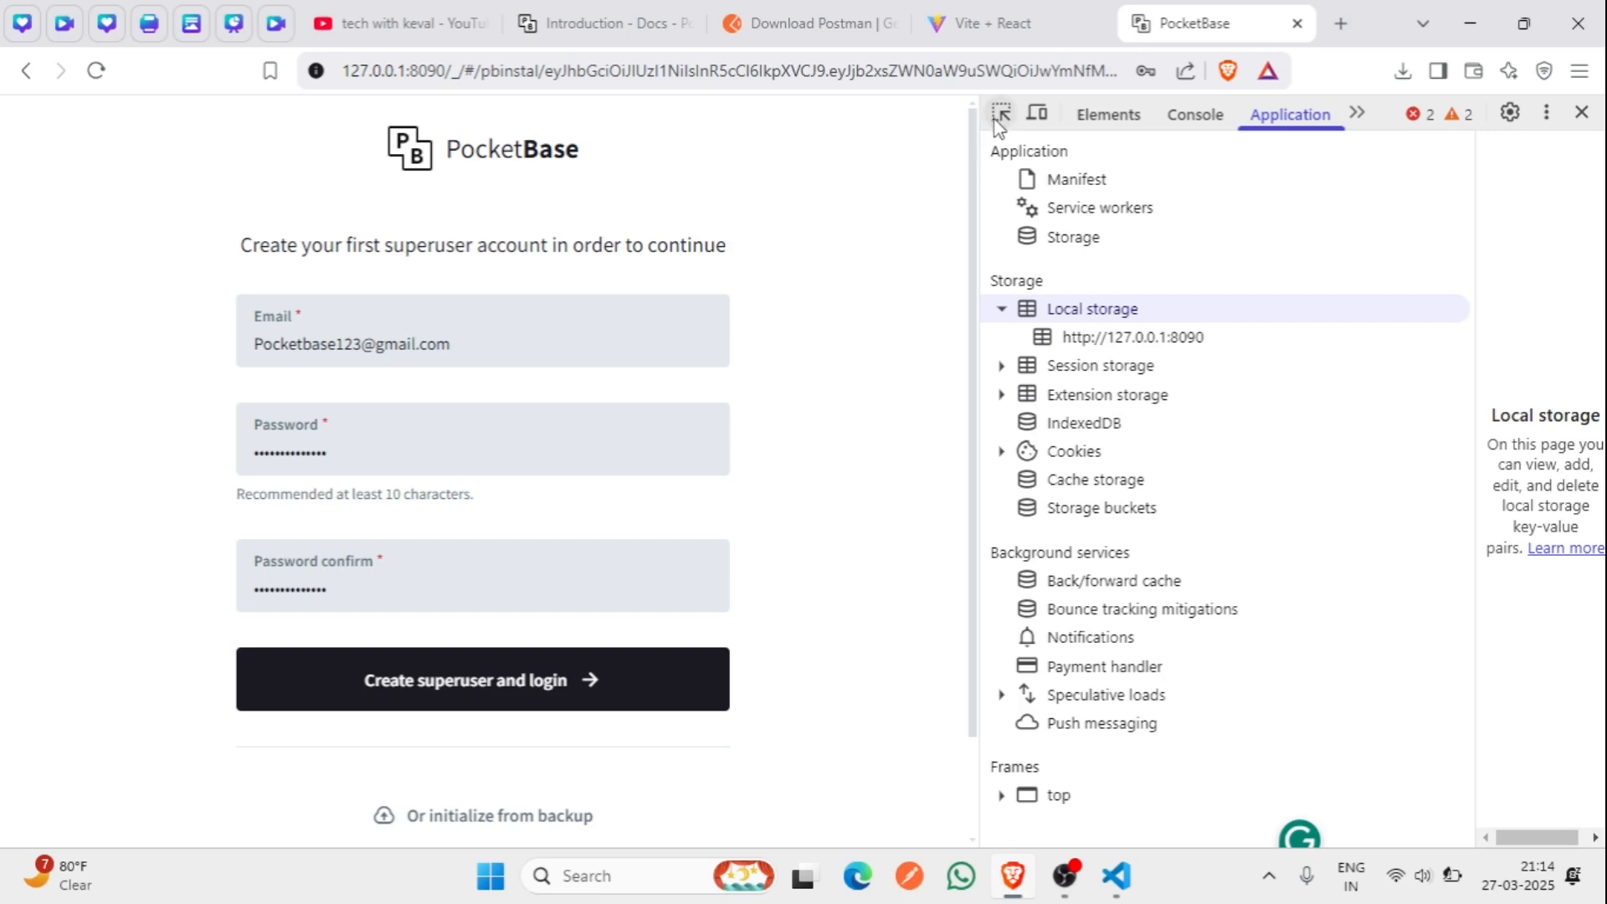
- Change the Password input's type to text to reveal it, then create the superuser
left_click(1003, 113)
left_click(387, 446)
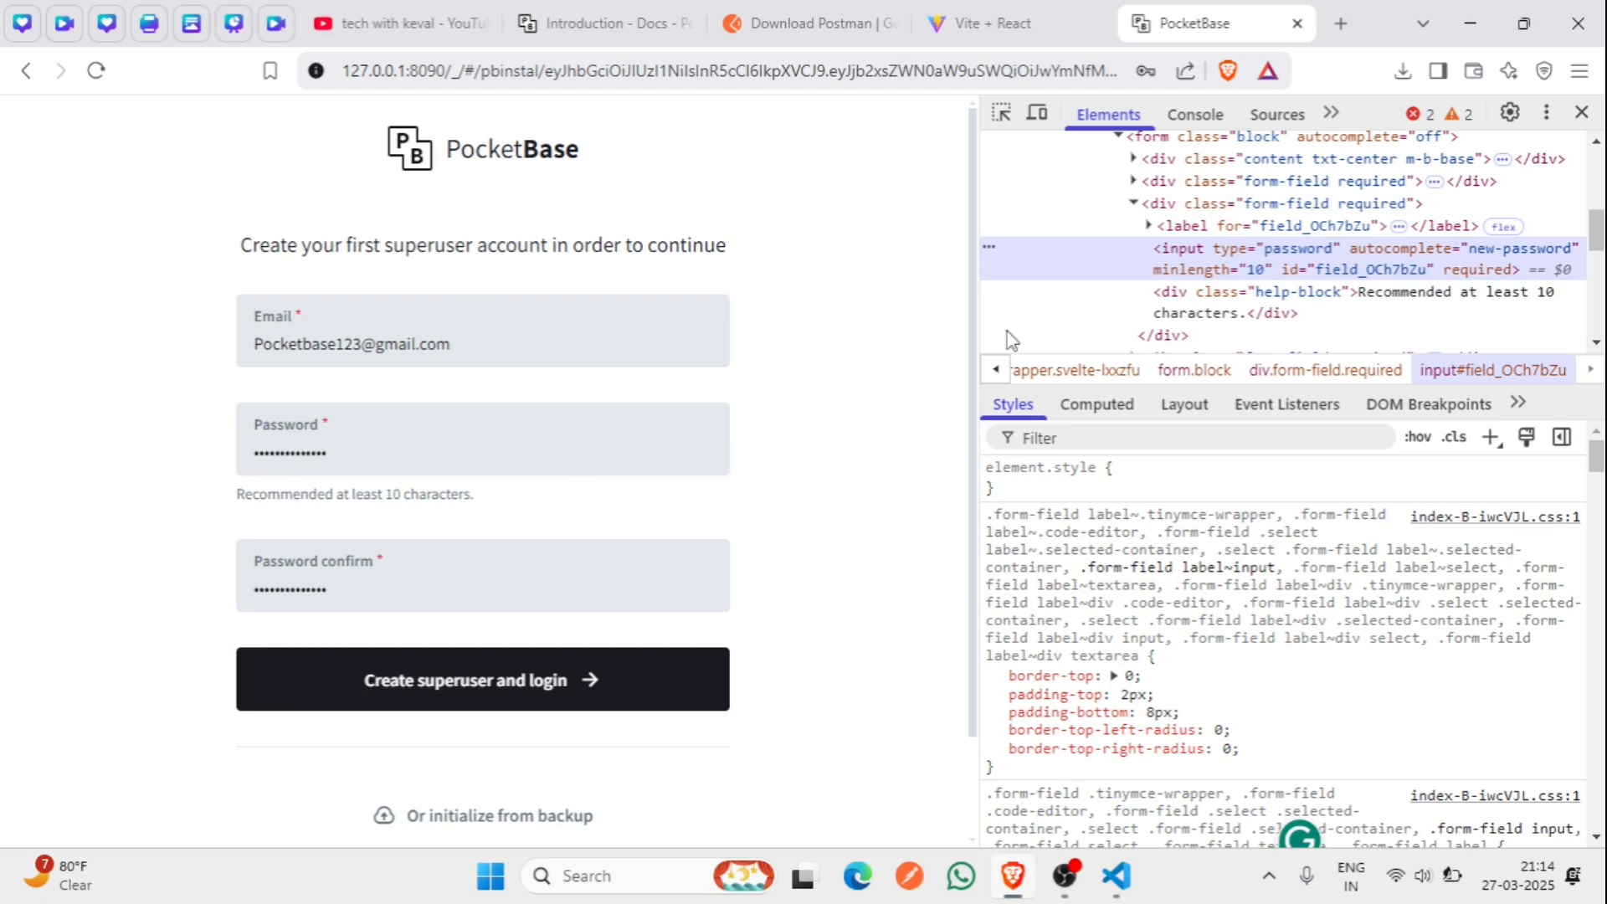
double_click(1304, 248)
left_click(1310, 251)
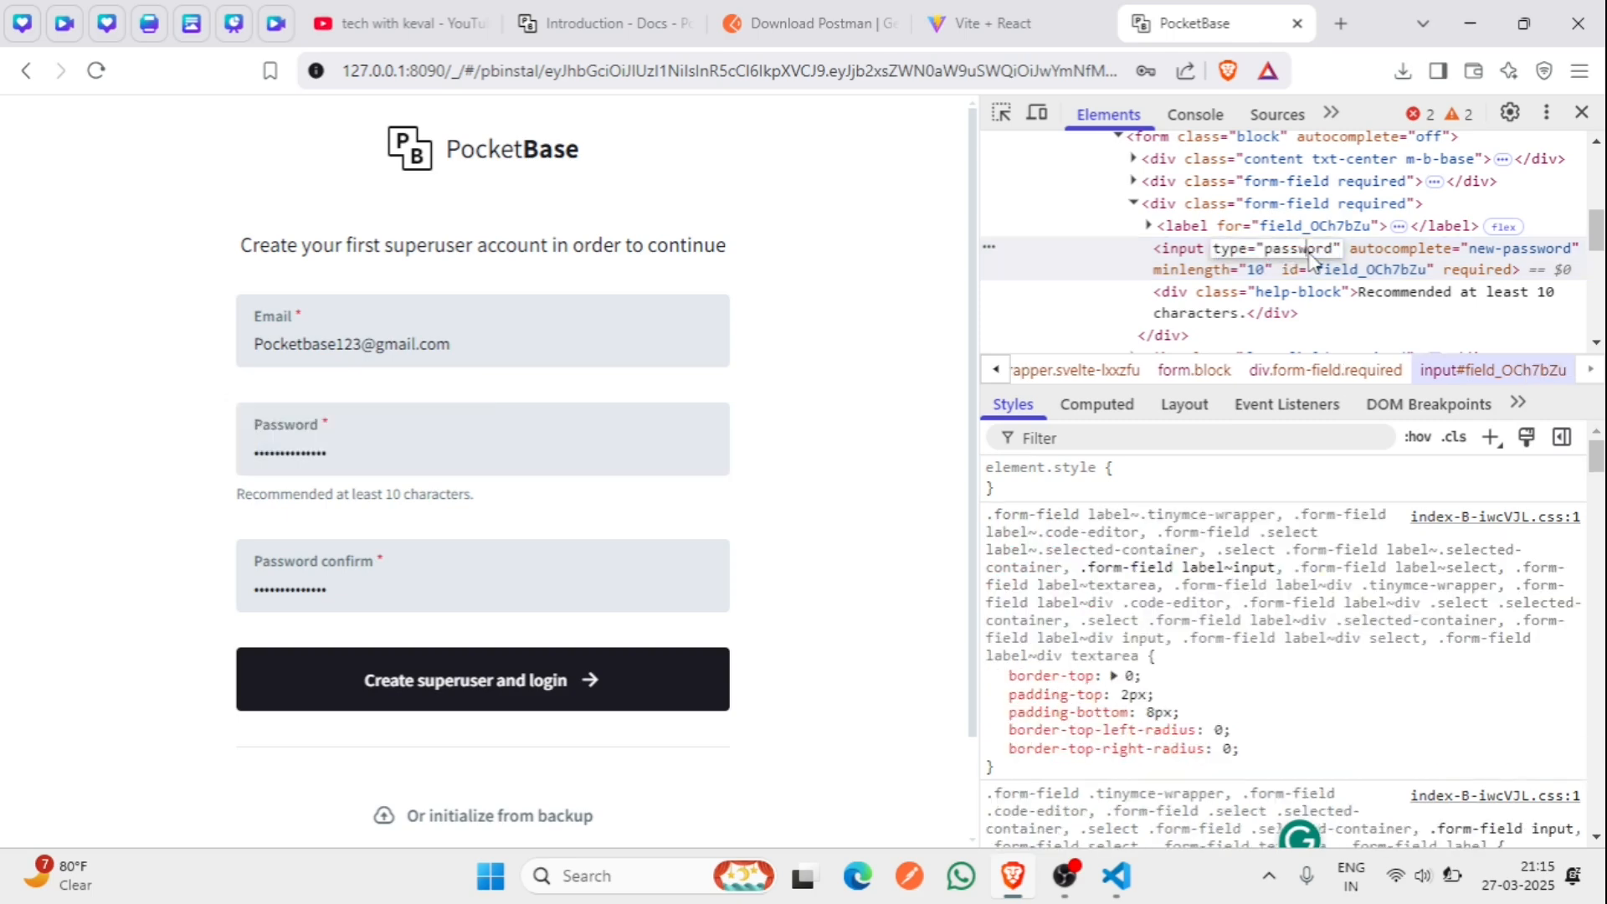
key("BackSpace")
key("BackSpace")
key("BackSpace")
key("BackSpace")
key("BackSpace")
key("BackSpace")
key("BackSpace")
key("BackSpace")
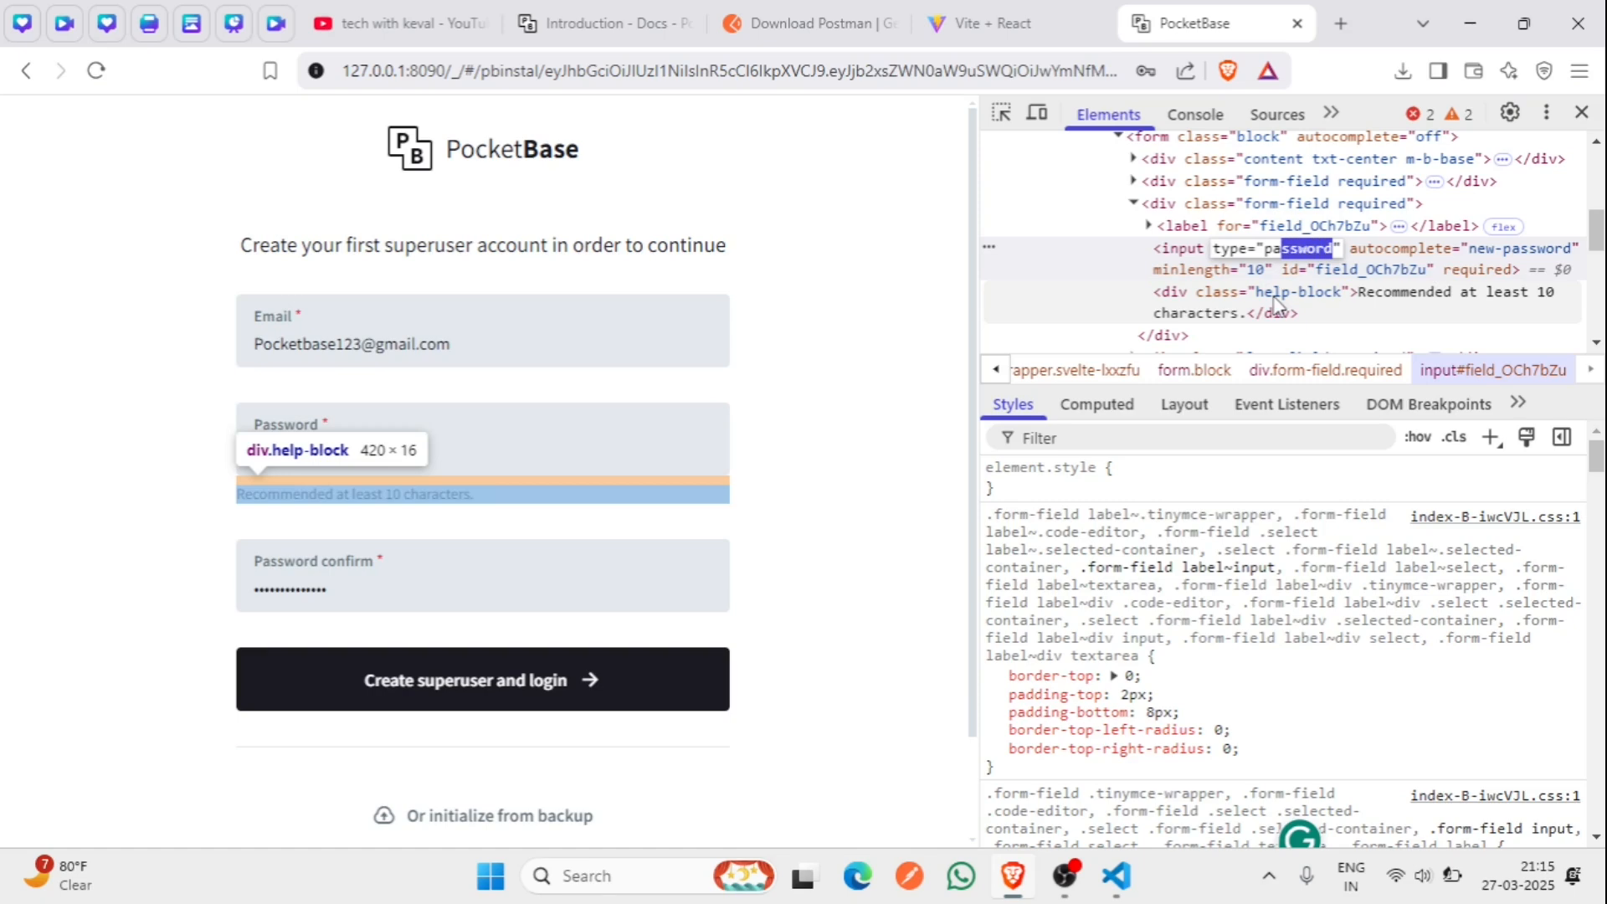
type("text")
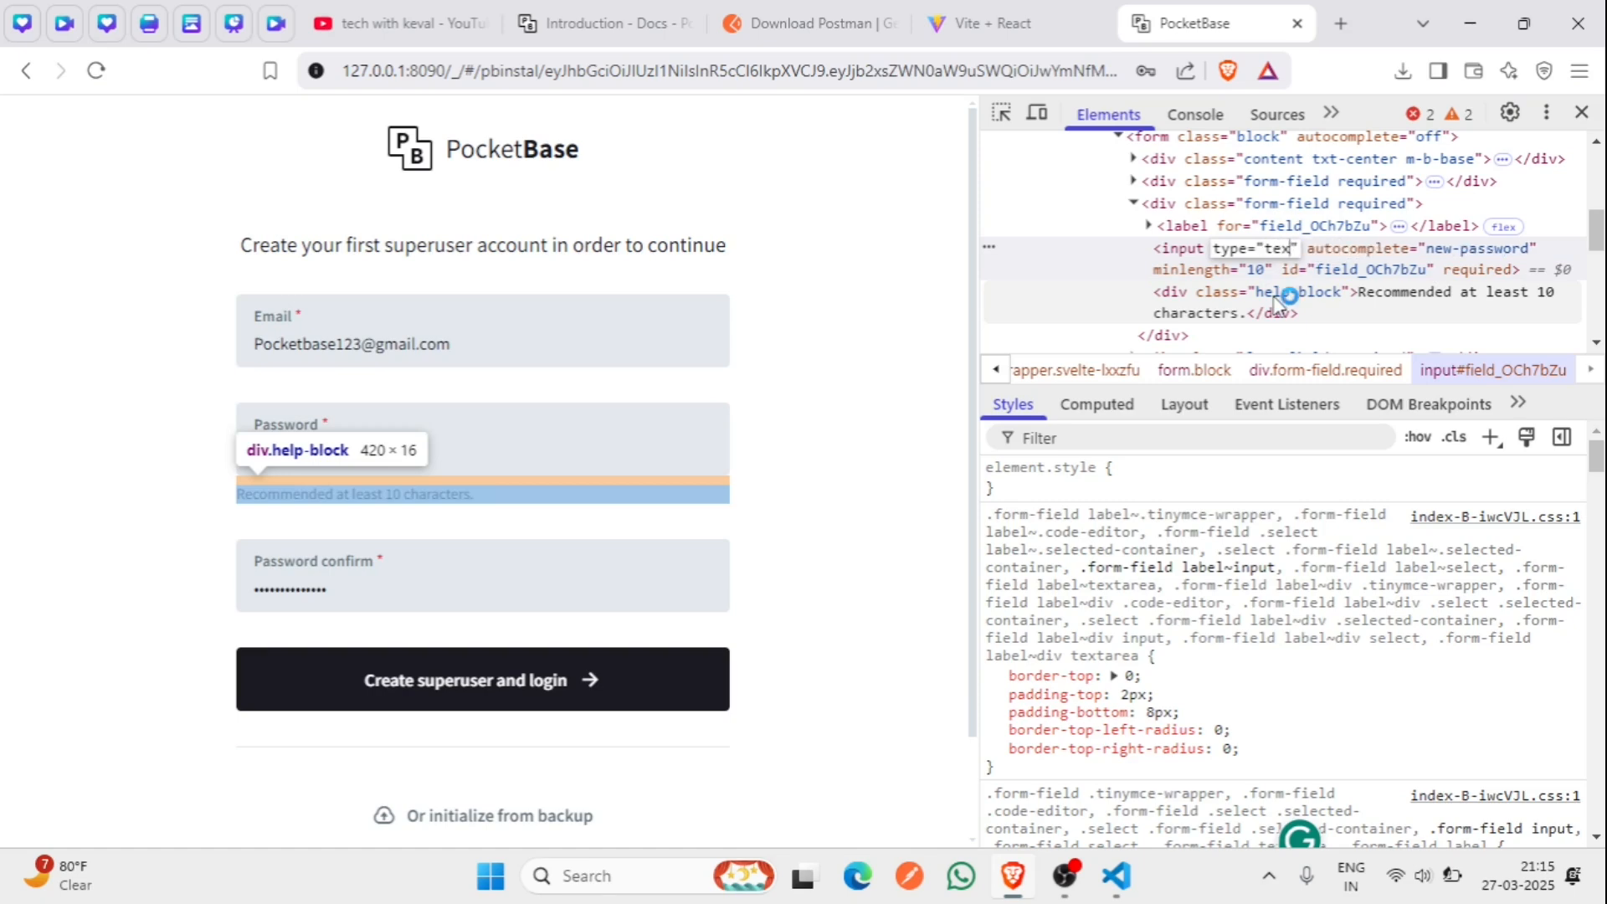
key("Return")
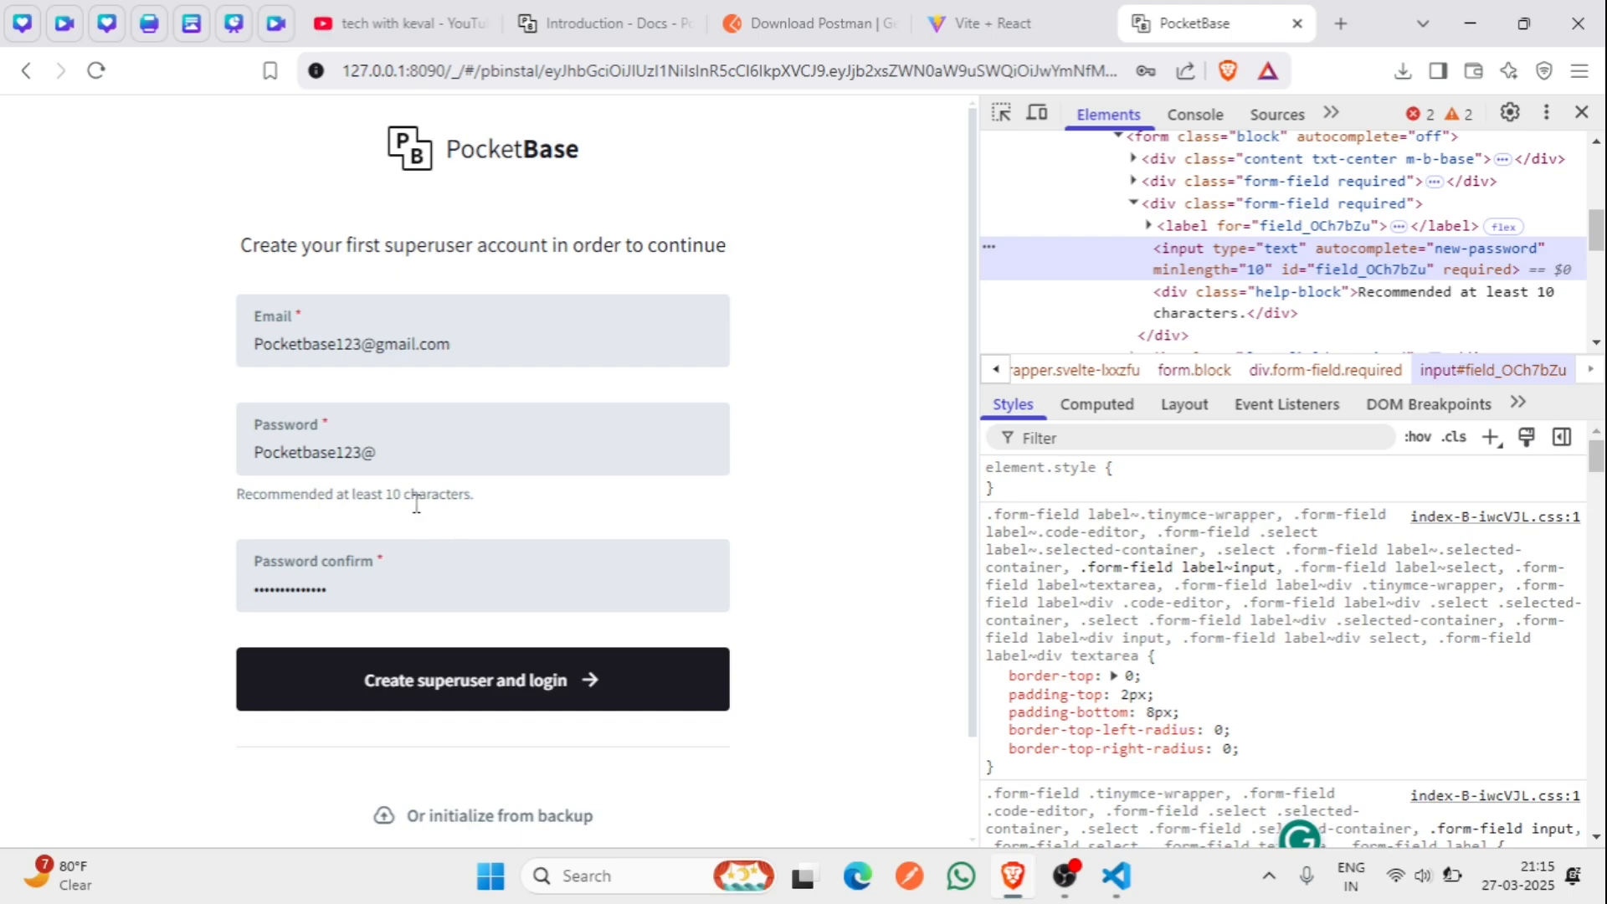
left_click(509, 702)
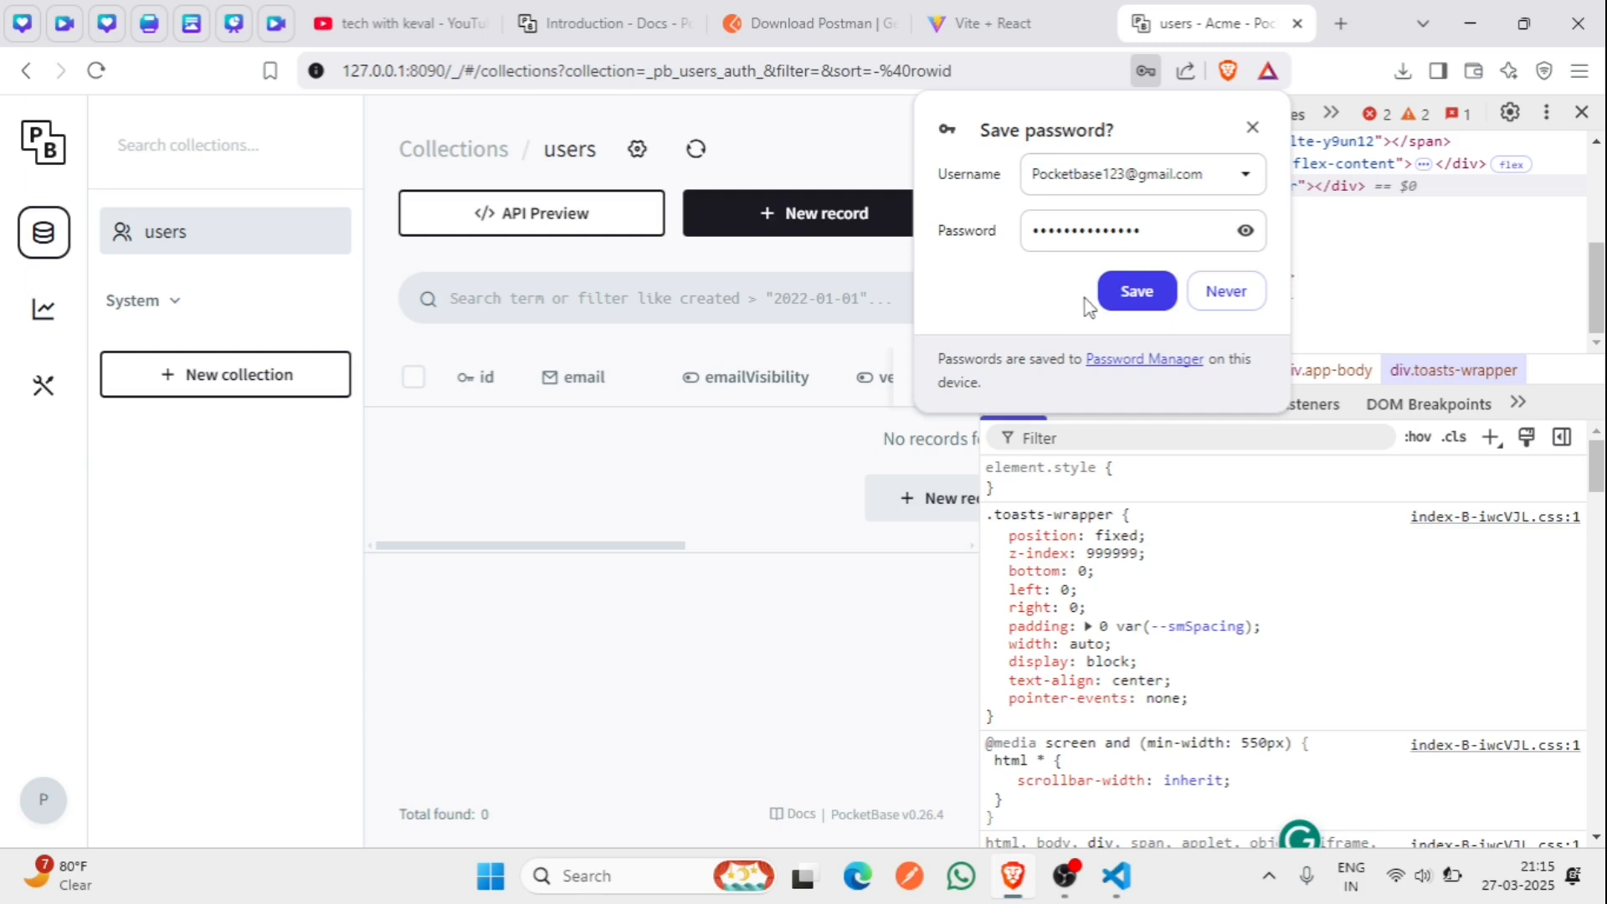
- Save the superuser password in Brave, close DevTools and return to the docs Introduction tab
left_click(1130, 304)
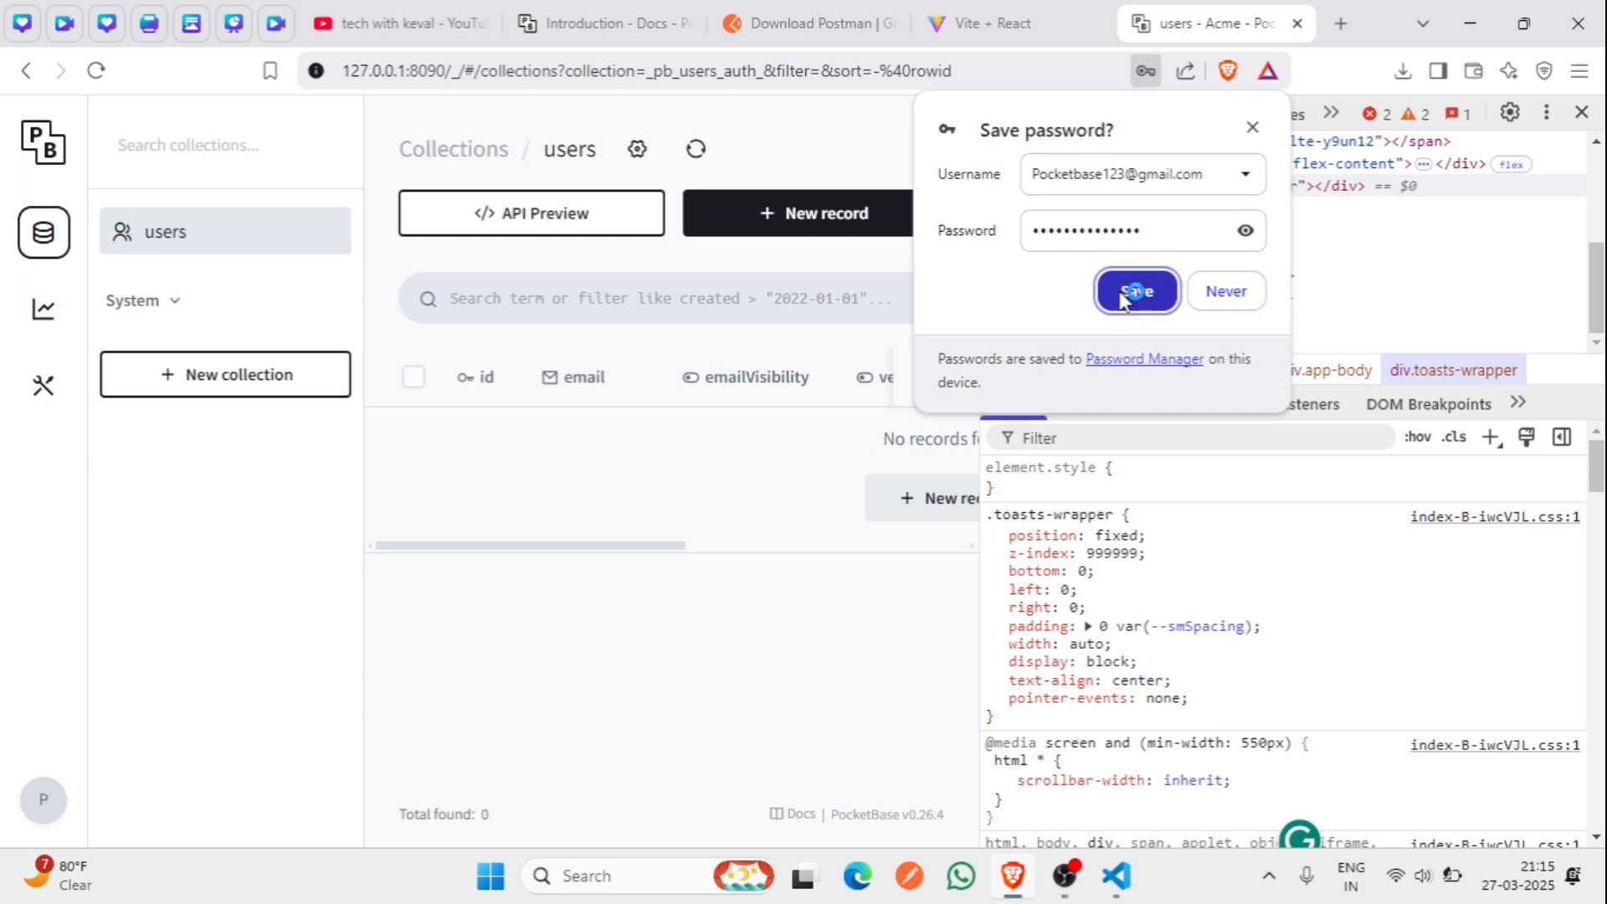
left_click(1132, 303)
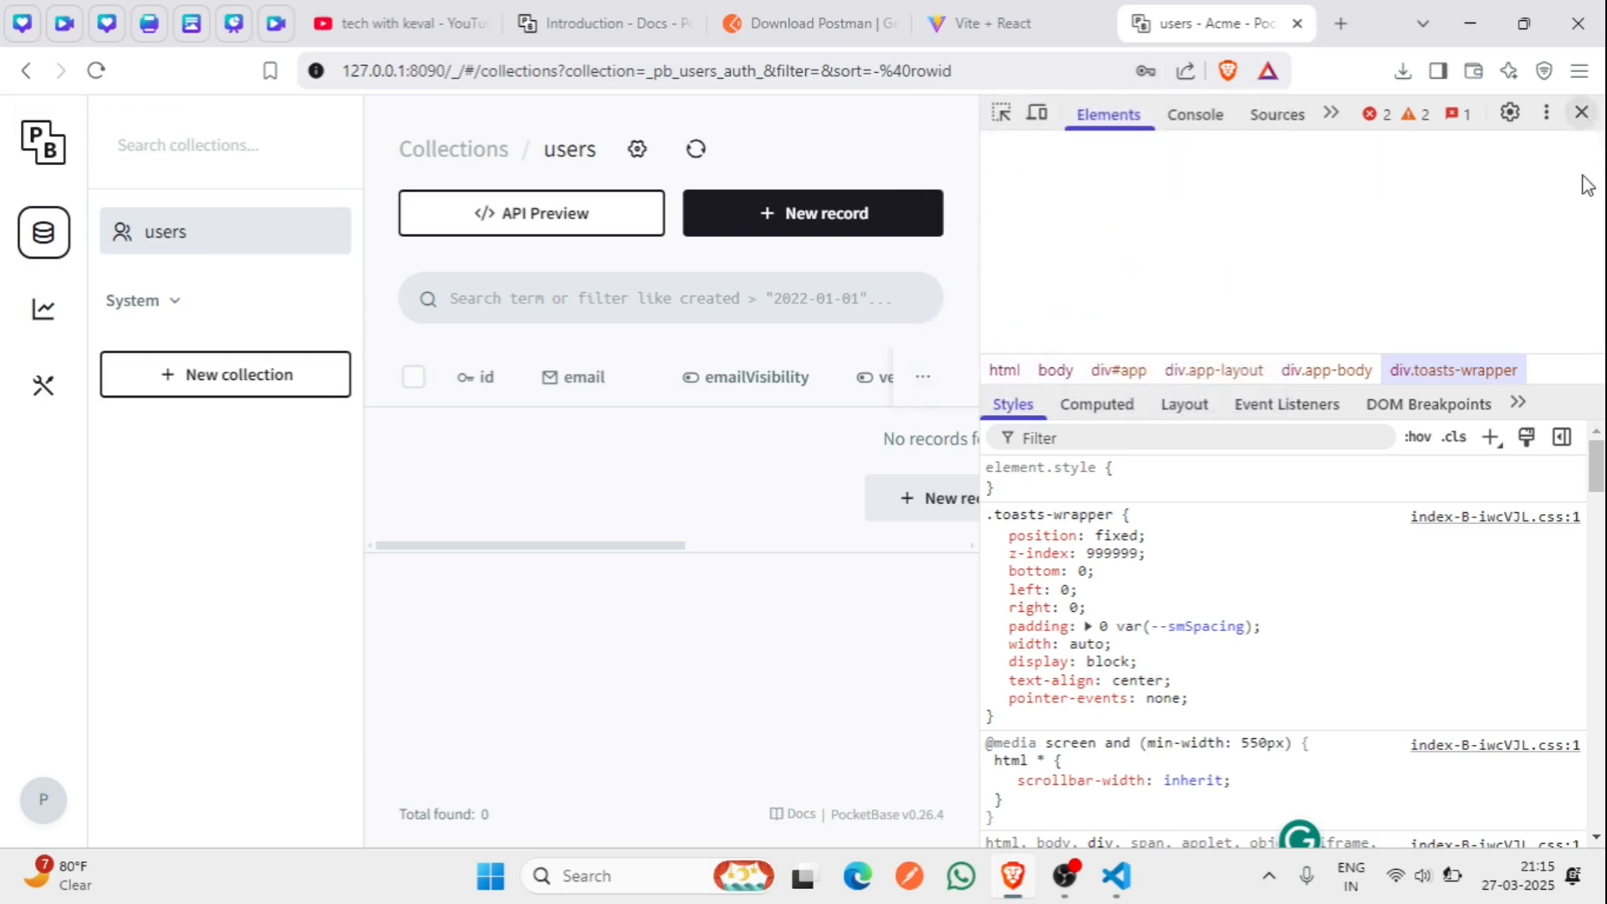
left_click(1581, 112)
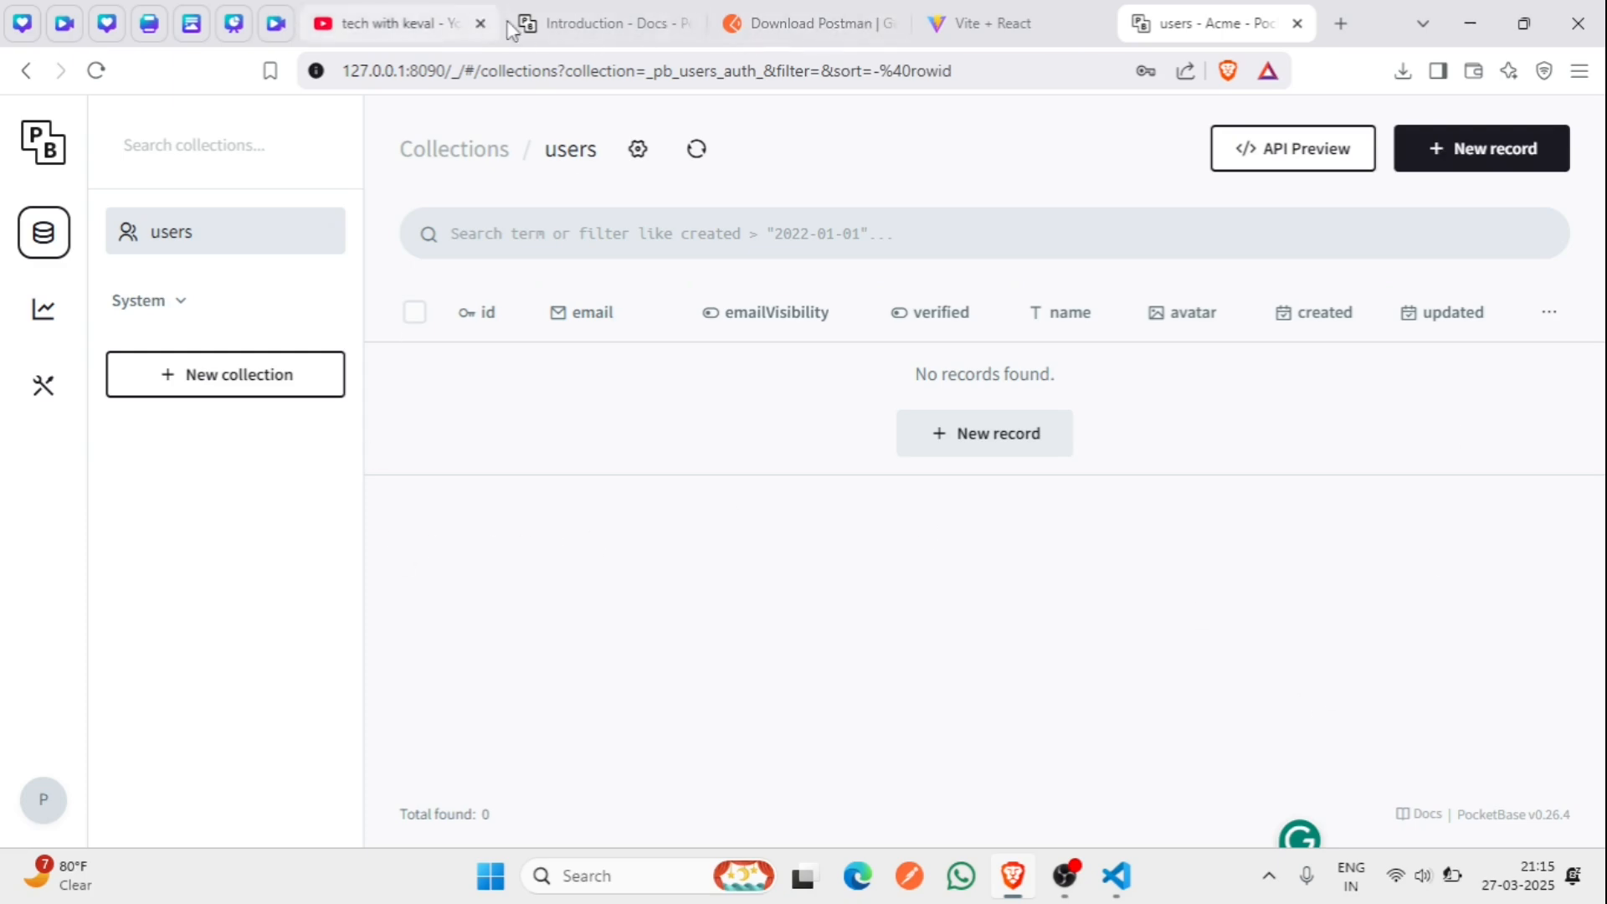
left_click(537, 30)
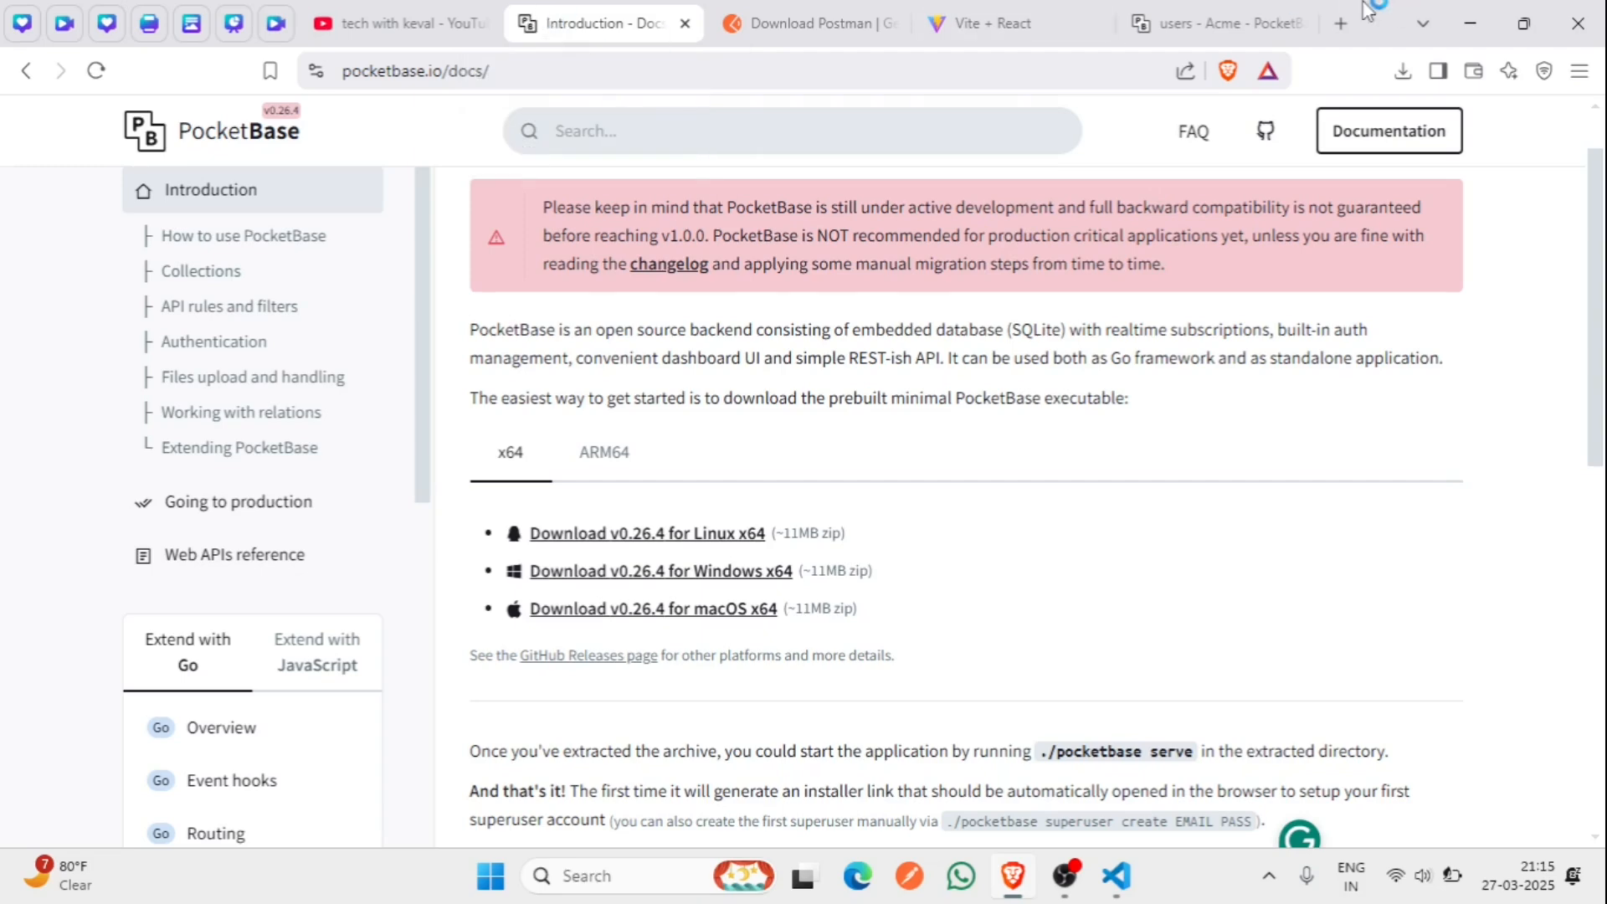
left_click(1205, 24)
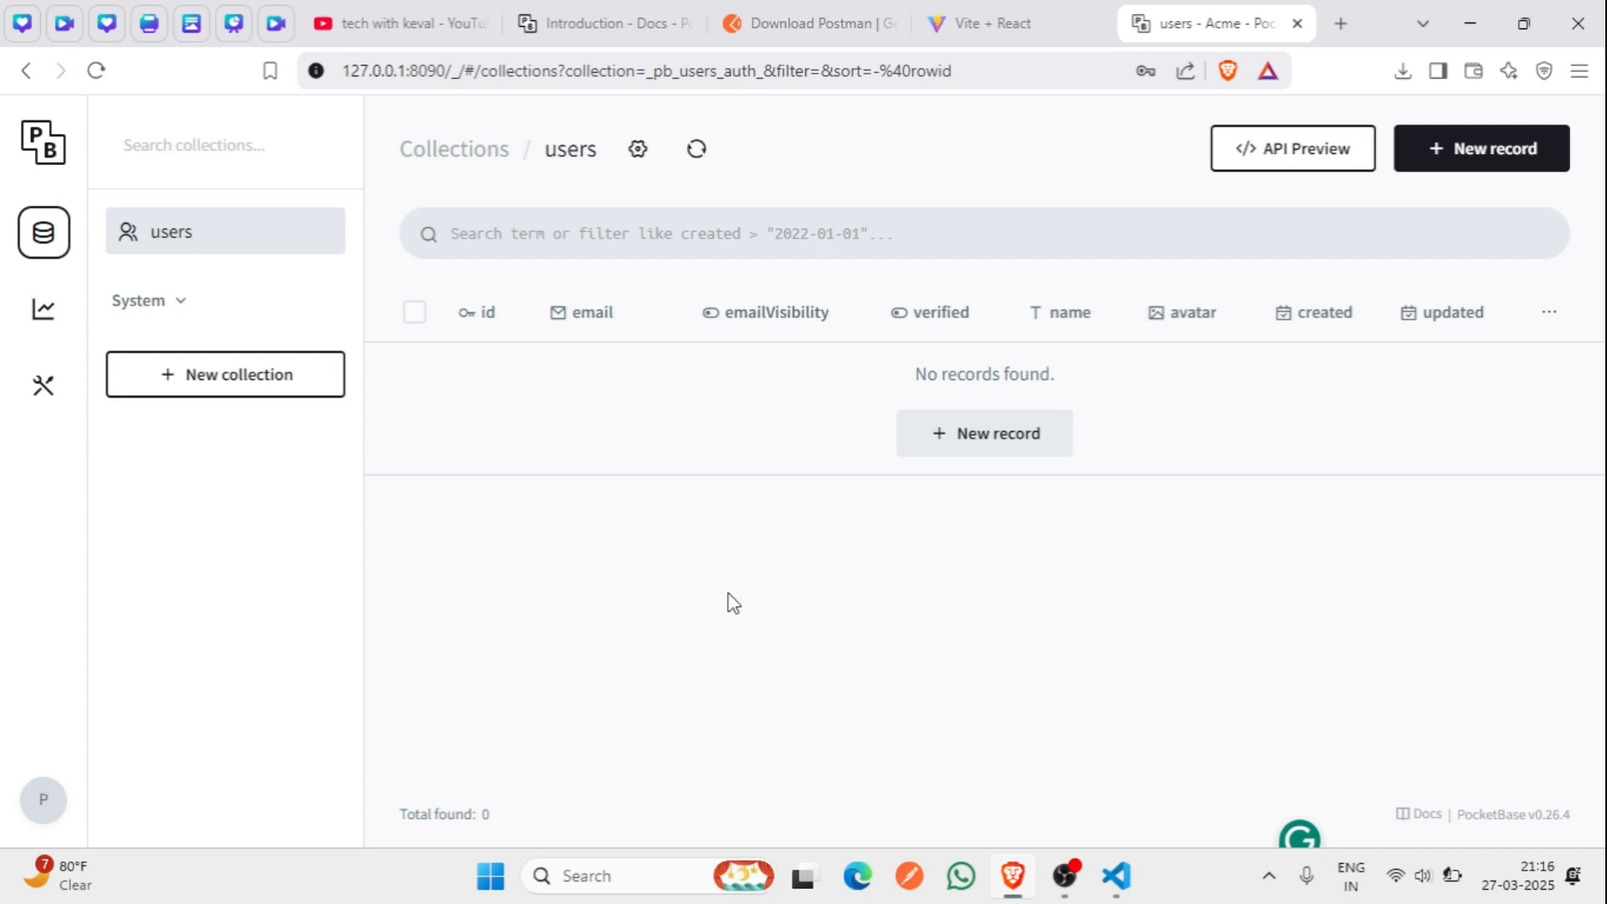
- Create collection 'car' with a Plain text field called 'Name', then view its API Rules
left_click(237, 376)
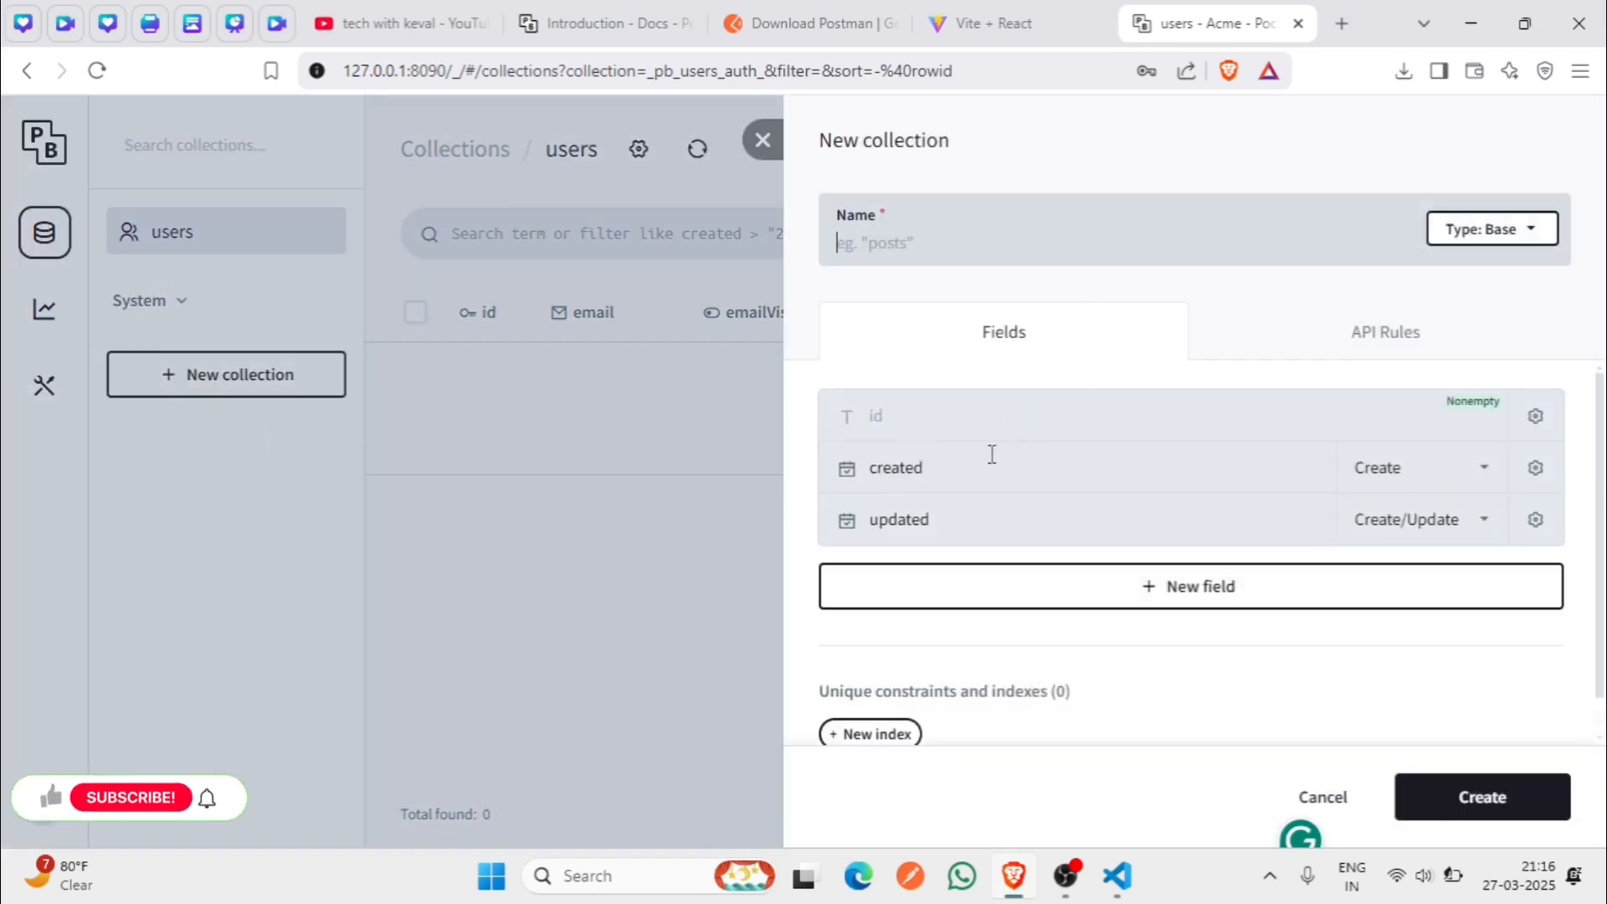
type("car")
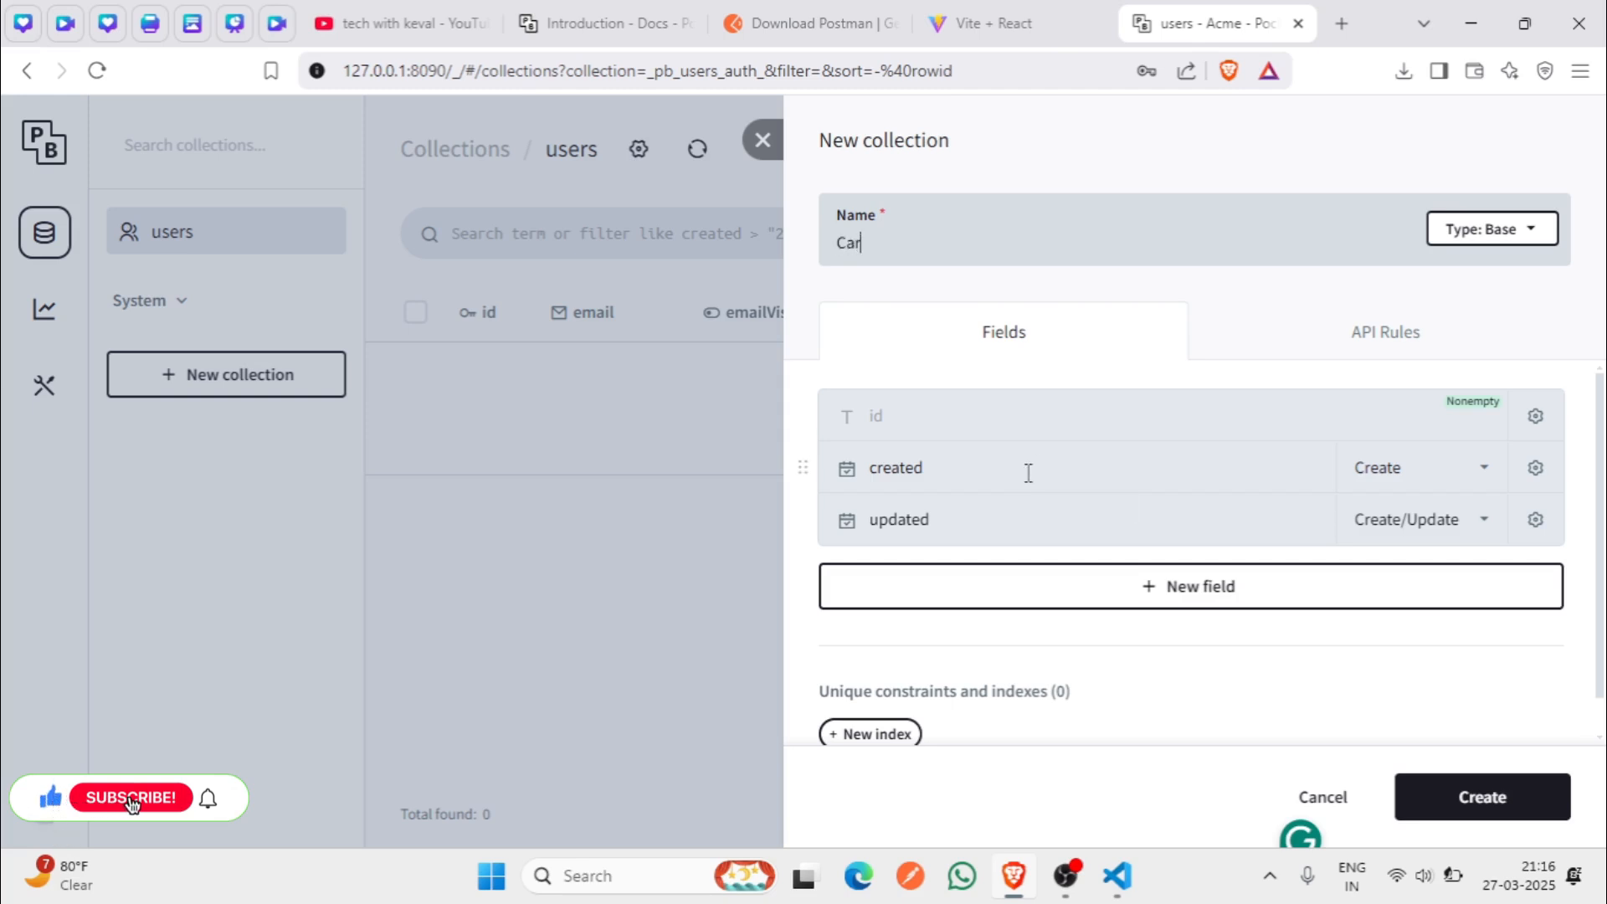
left_click(1289, 601)
left_click(944, 611)
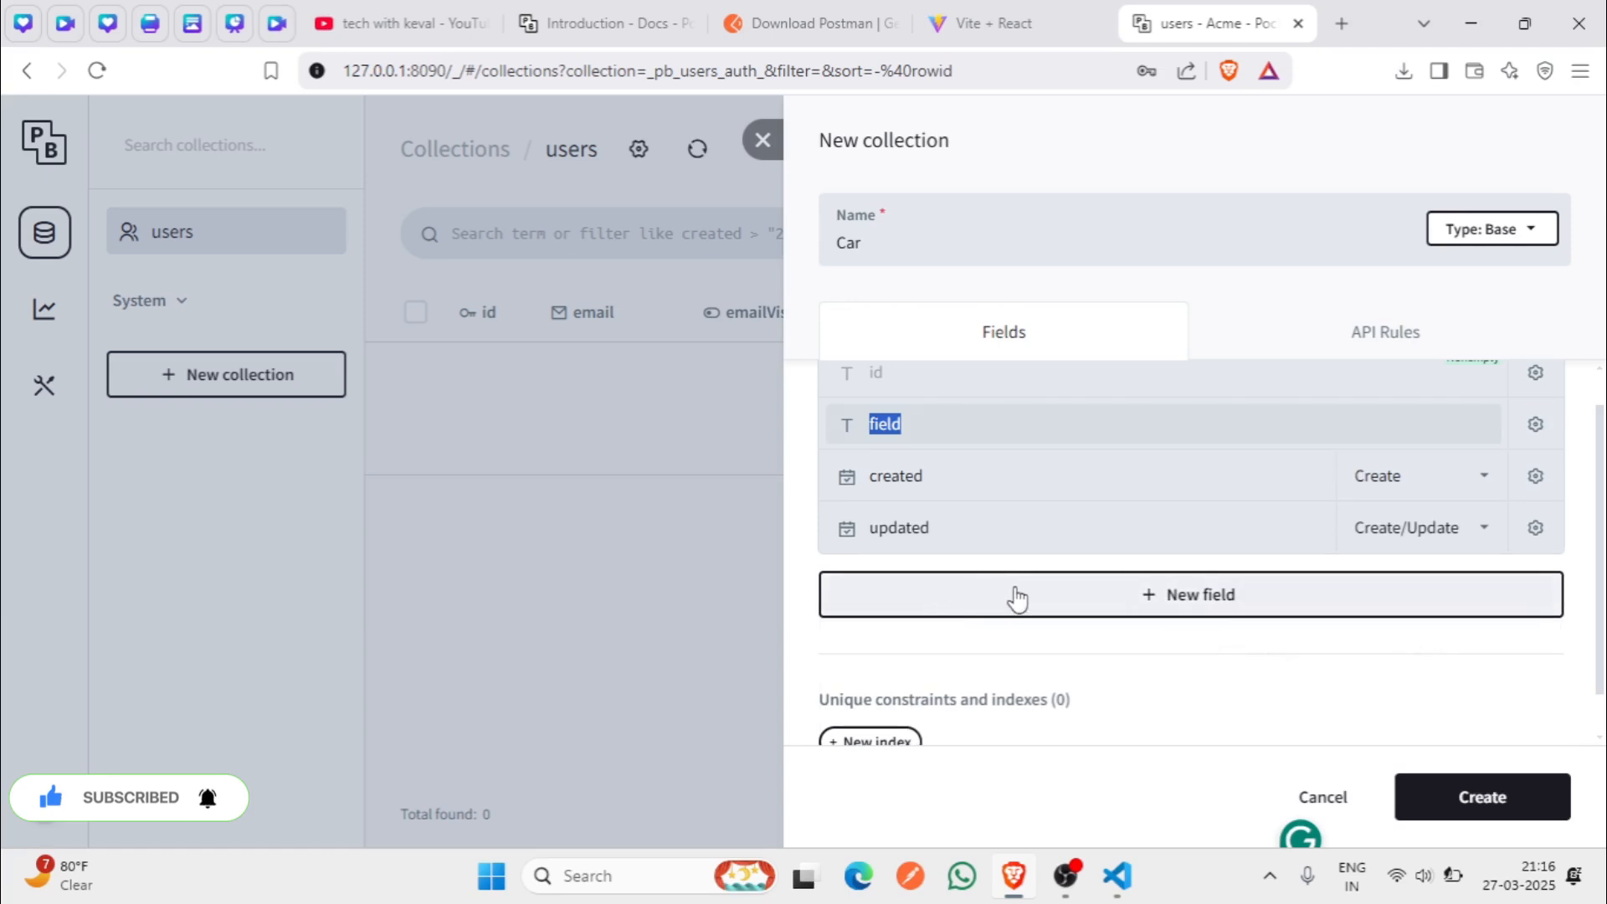
type("Name")
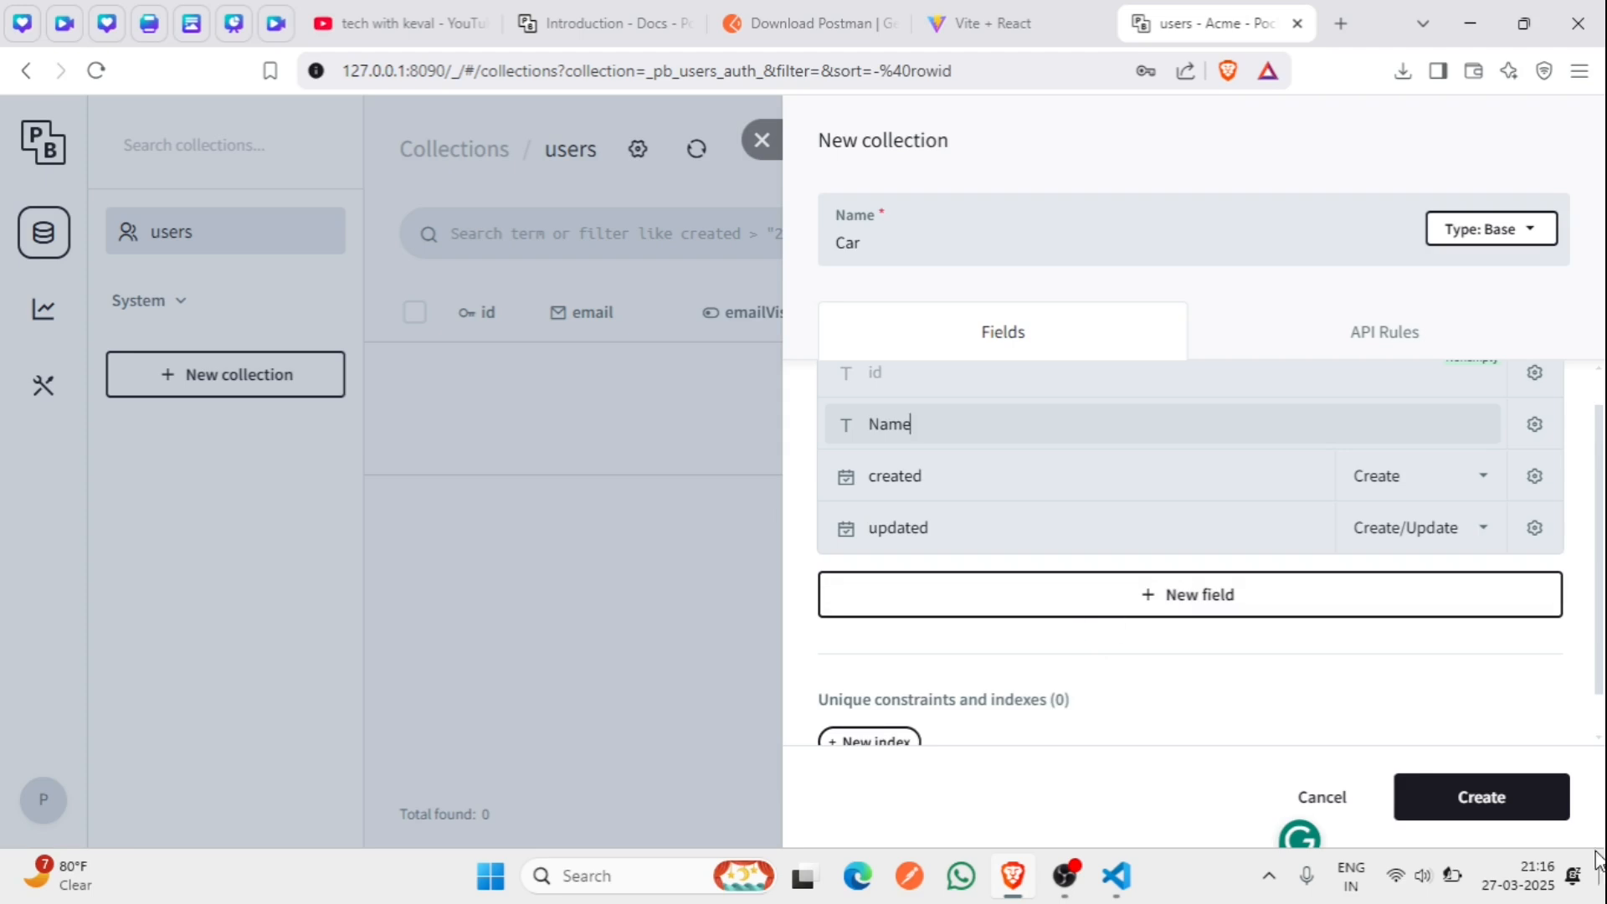
left_click(1375, 329)
- Open the List/Search, View, Create, Update and Delete rules to everyone and create the Car collection
left_click(1448, 502)
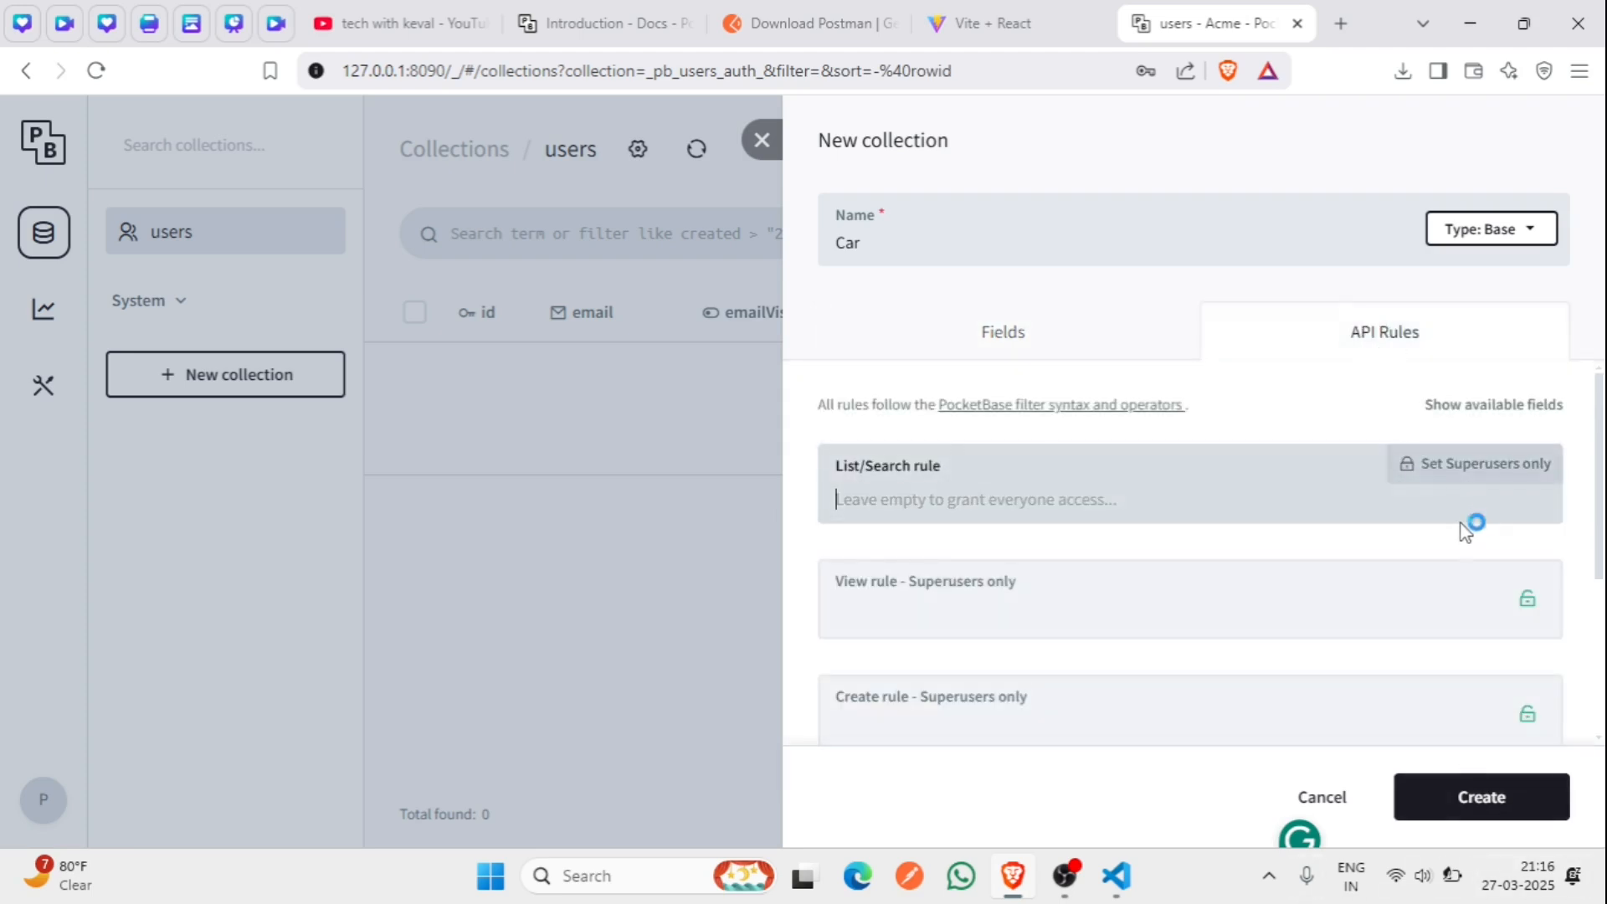
left_click(1473, 599)
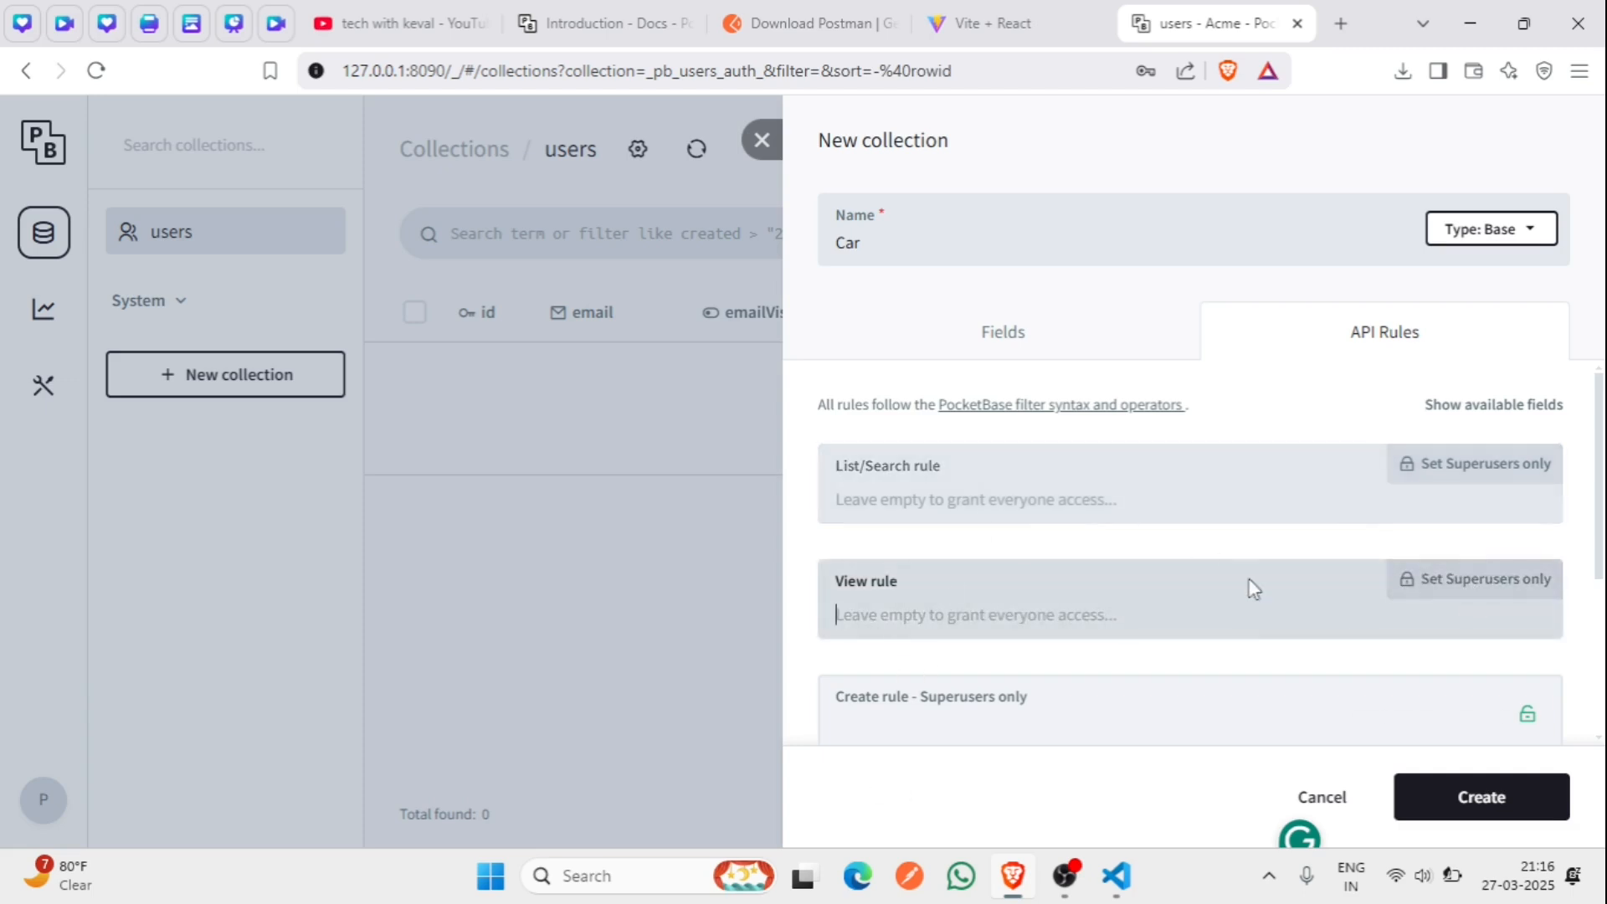
scroll(1360, 585, "down", 3)
left_click(1452, 479)
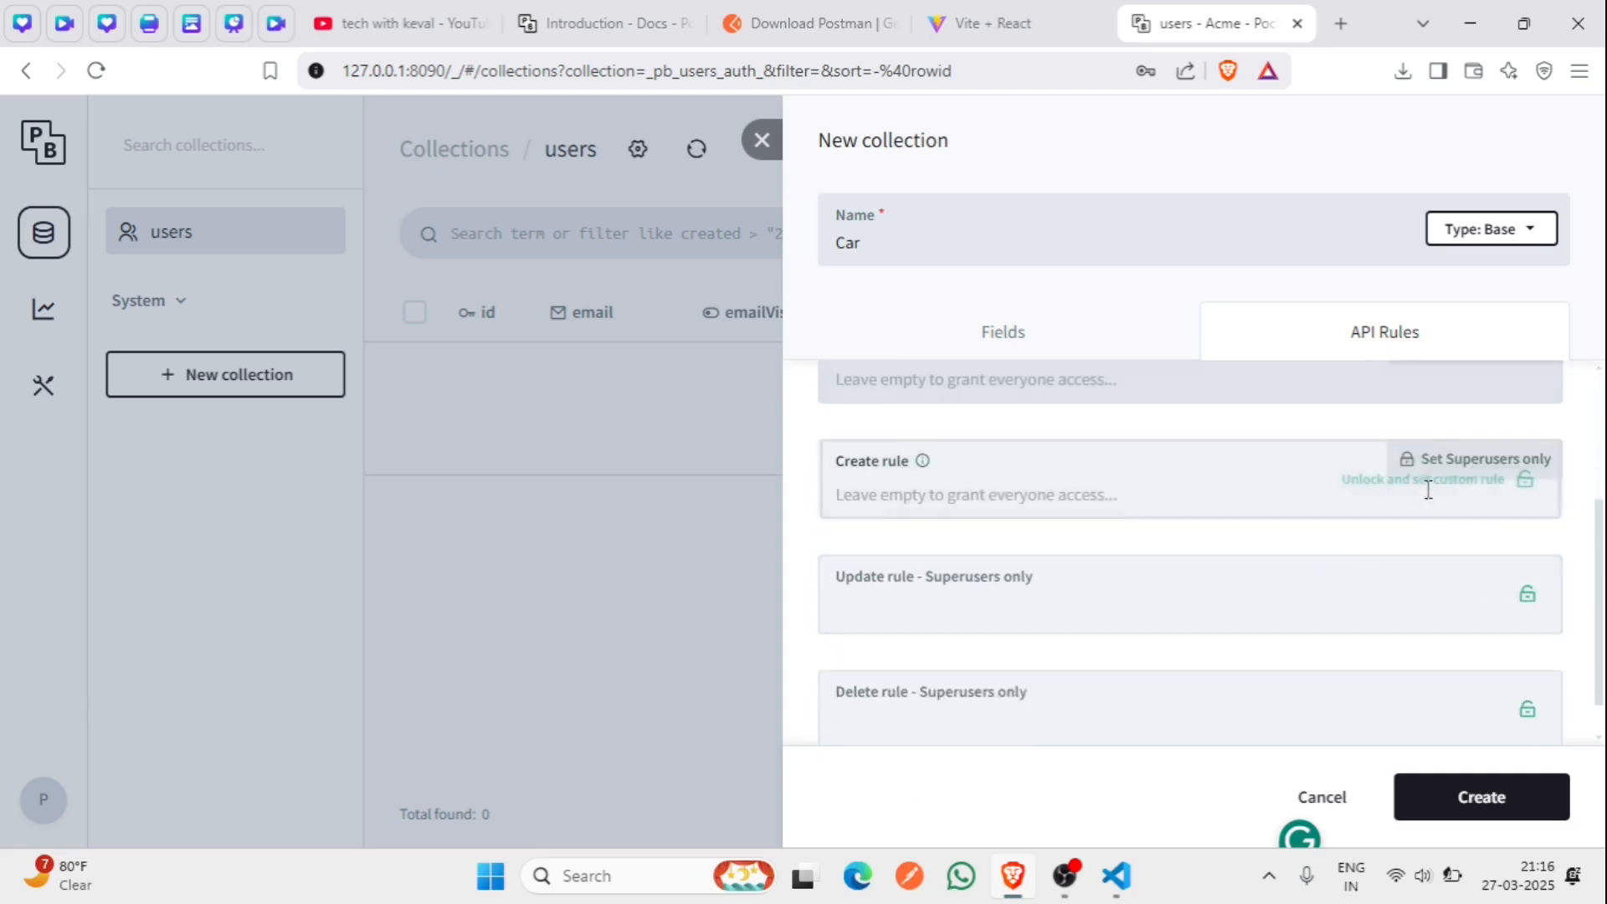
left_click(1447, 592)
scroll(1404, 651, "down", 1)
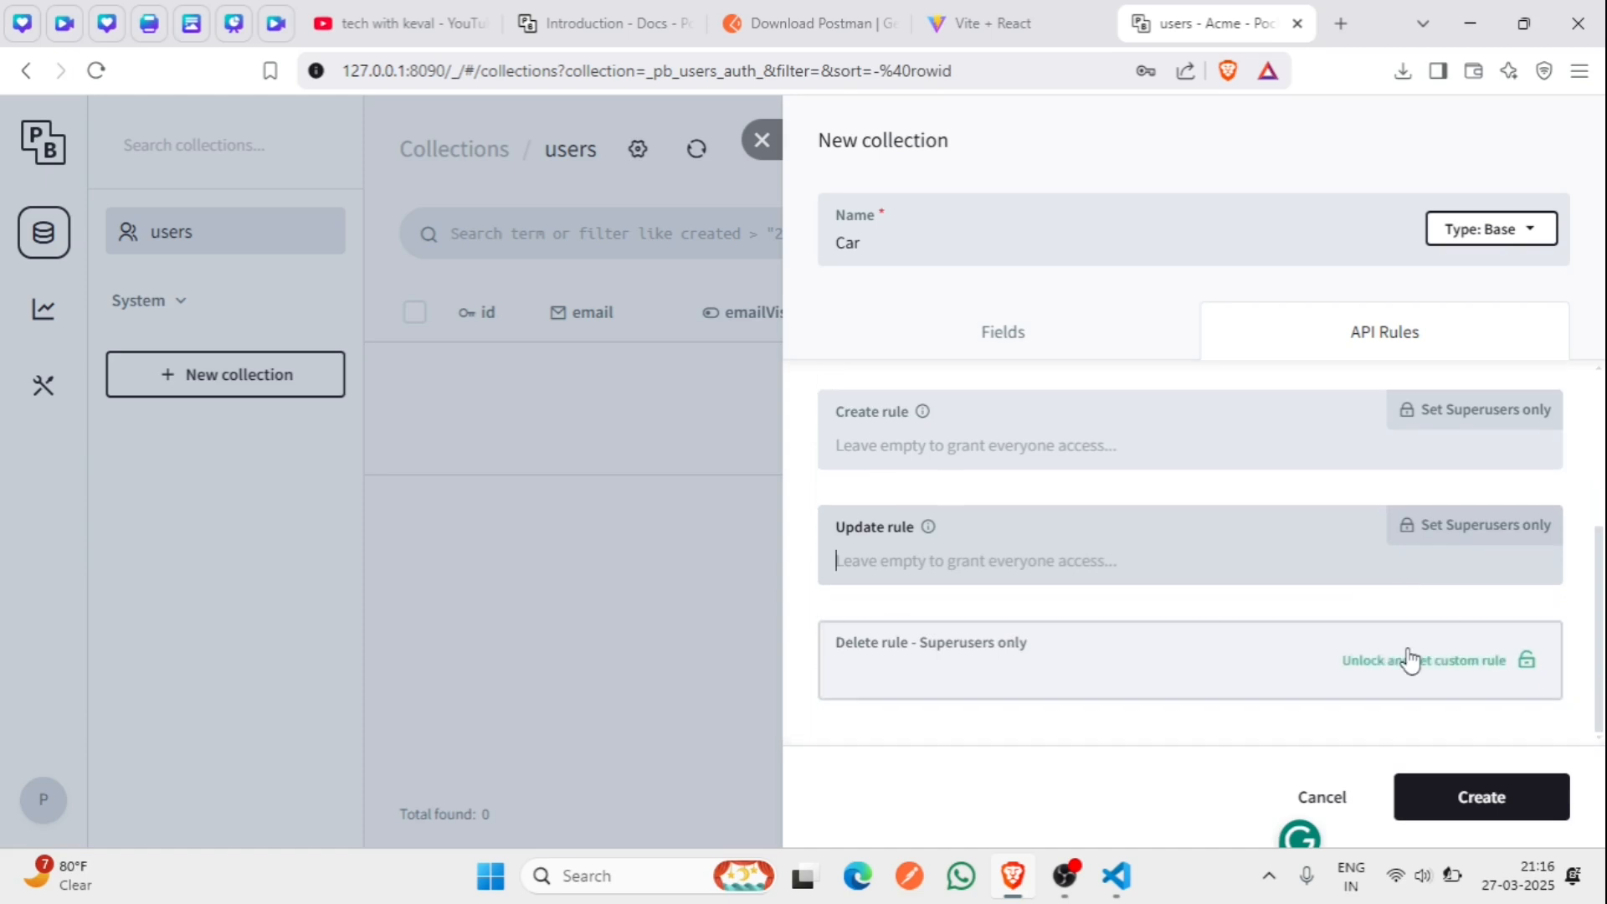
left_click(1409, 657)
left_click(1416, 814)
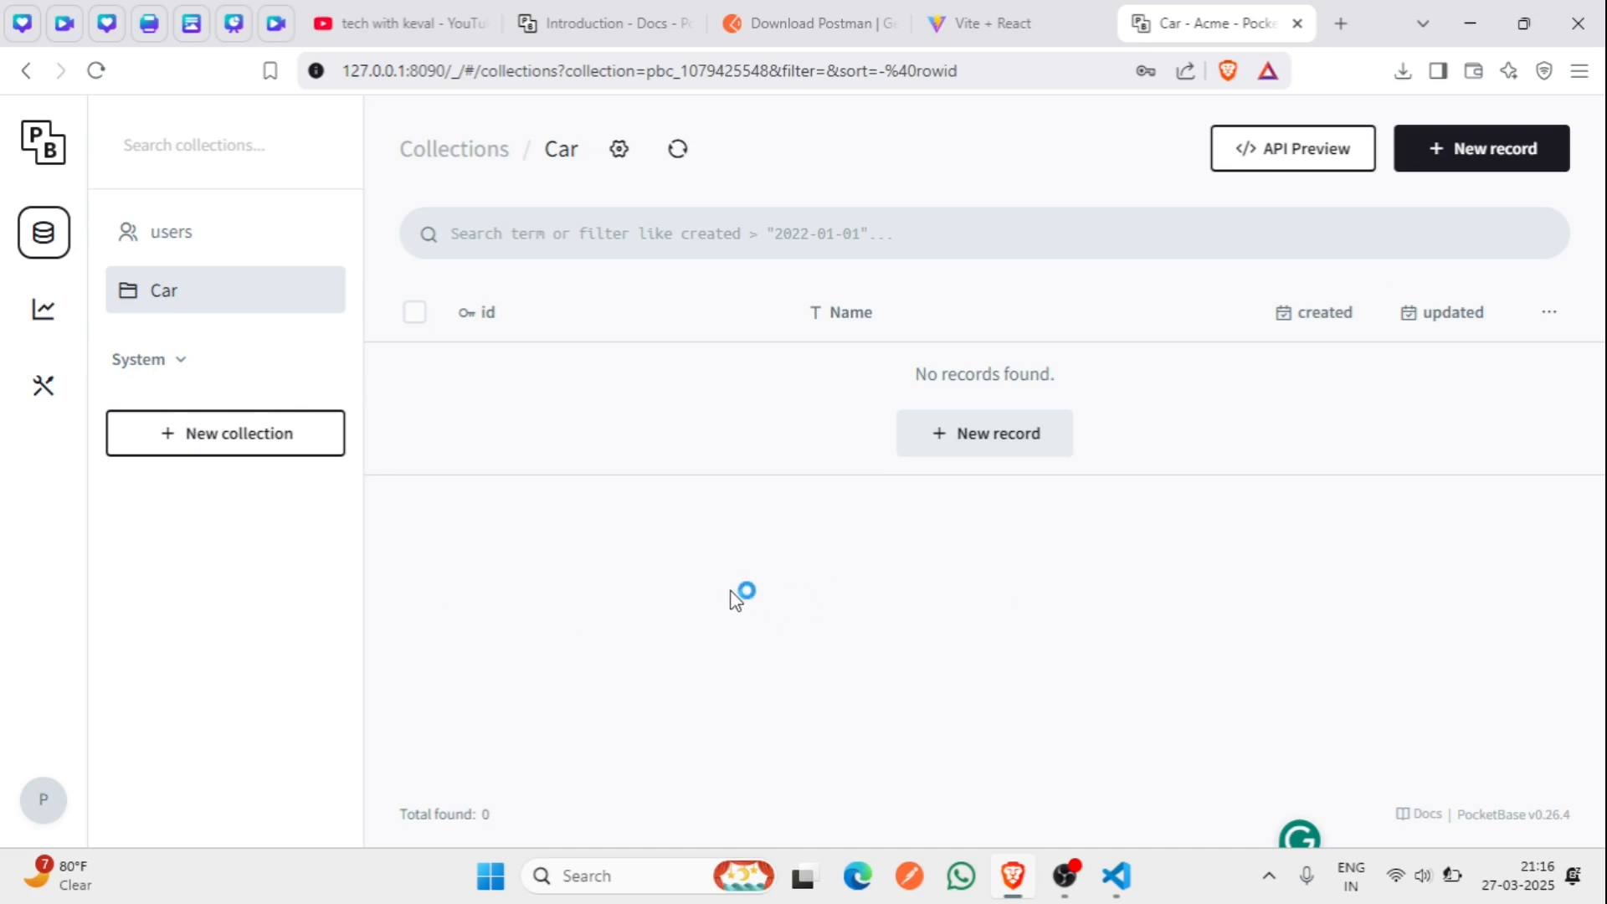
- Add a Car record named 'Alto 800', then bring up the collection's API Preview
left_click(1478, 163)
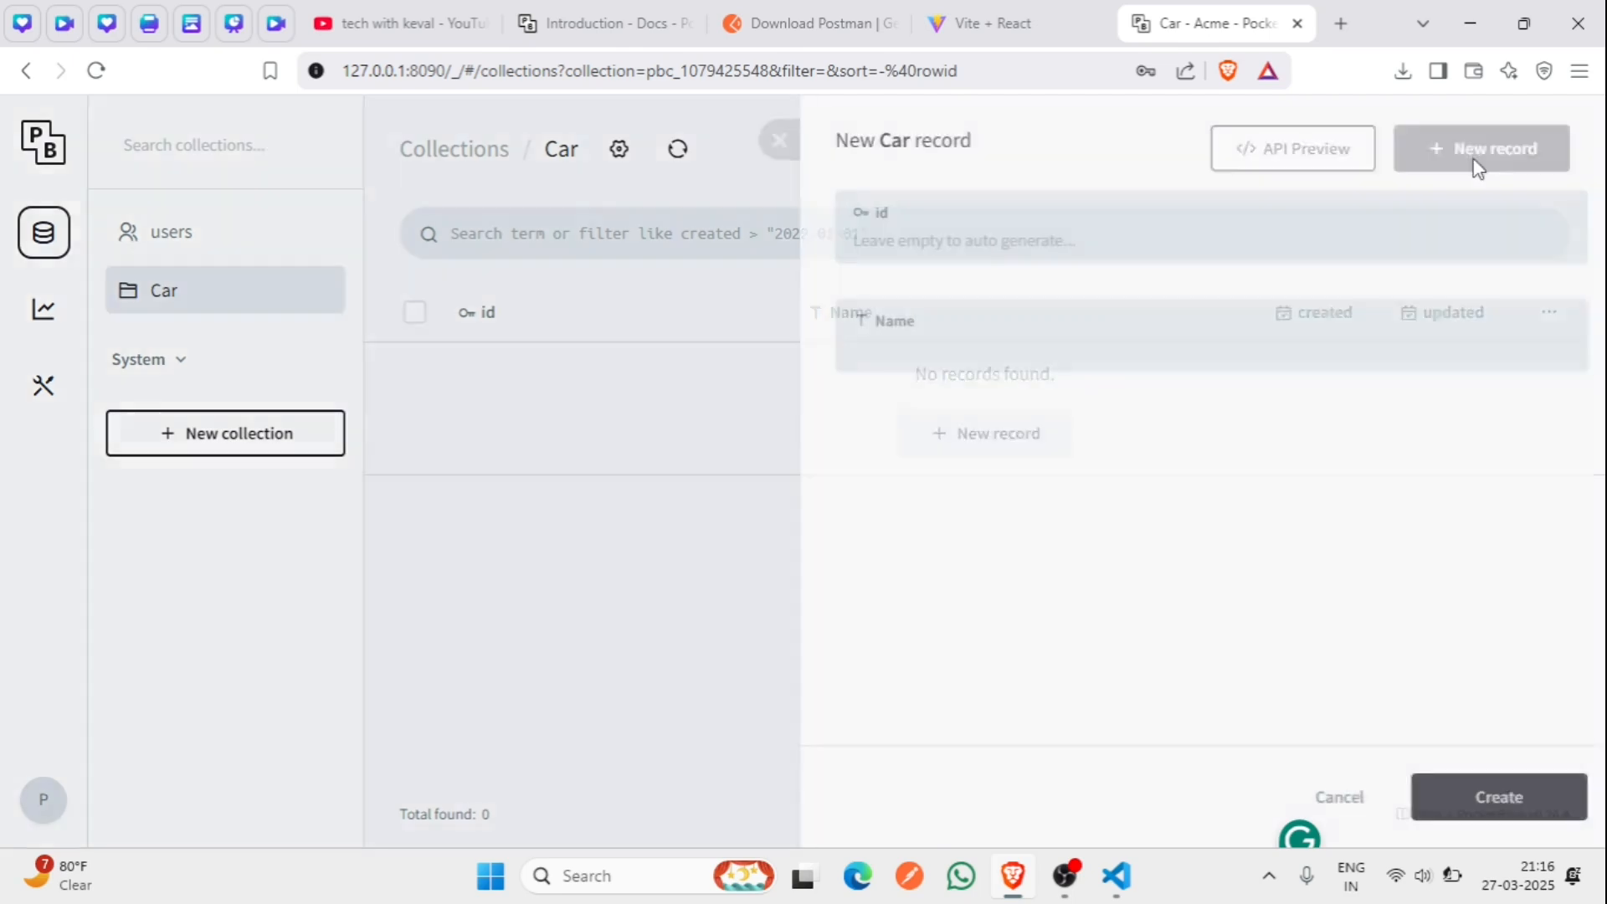
left_click(918, 361)
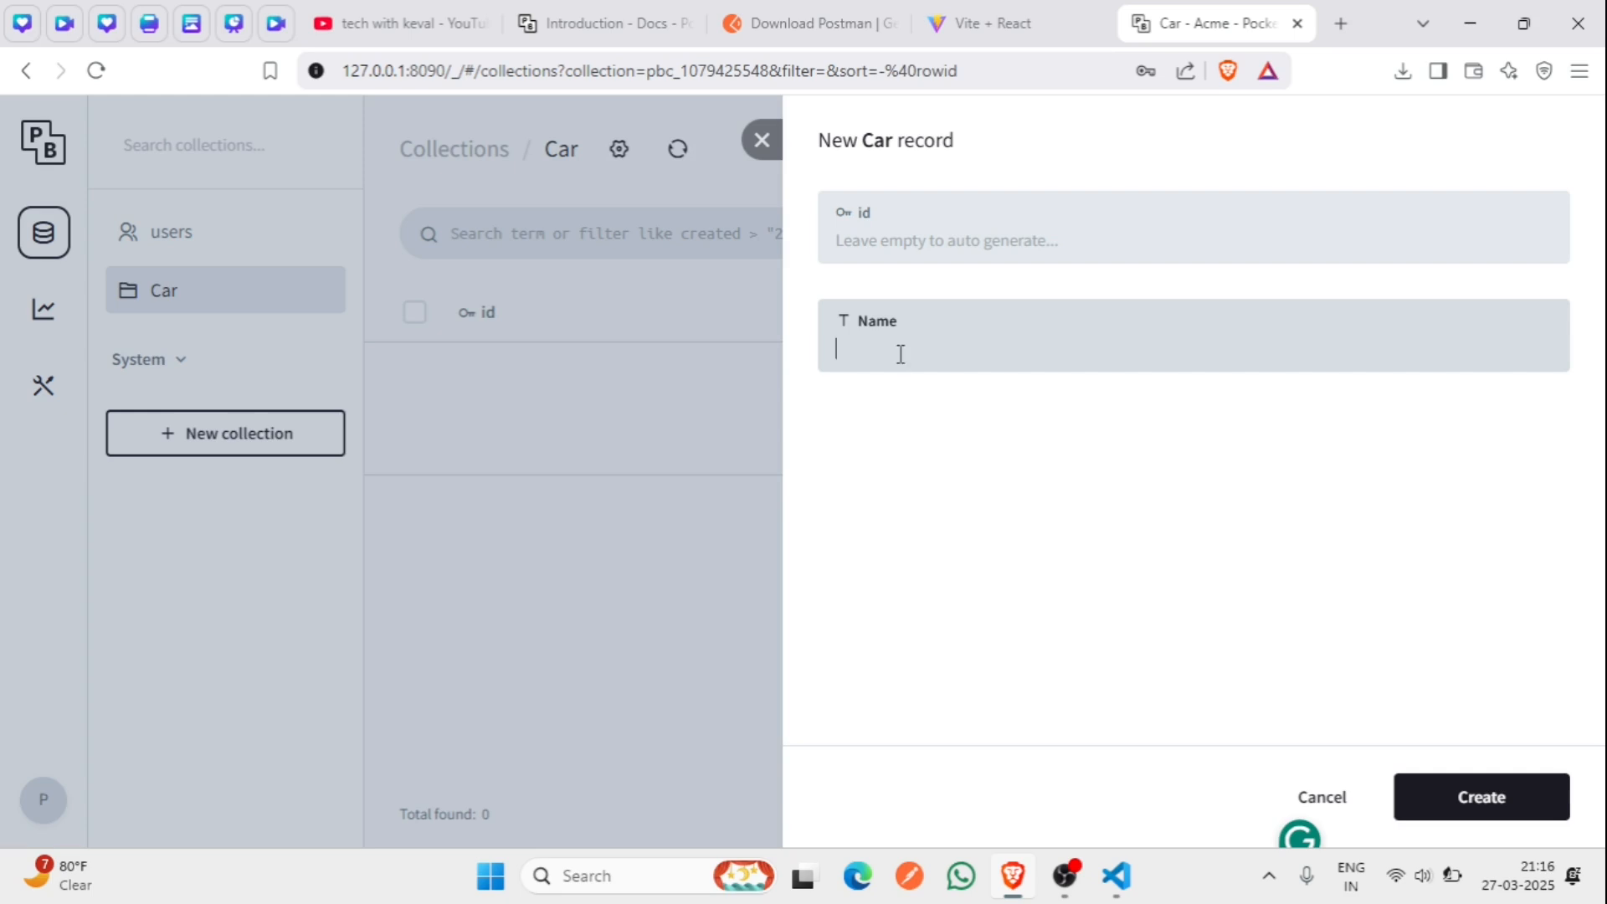
type("to 800")
left_click(1427, 795)
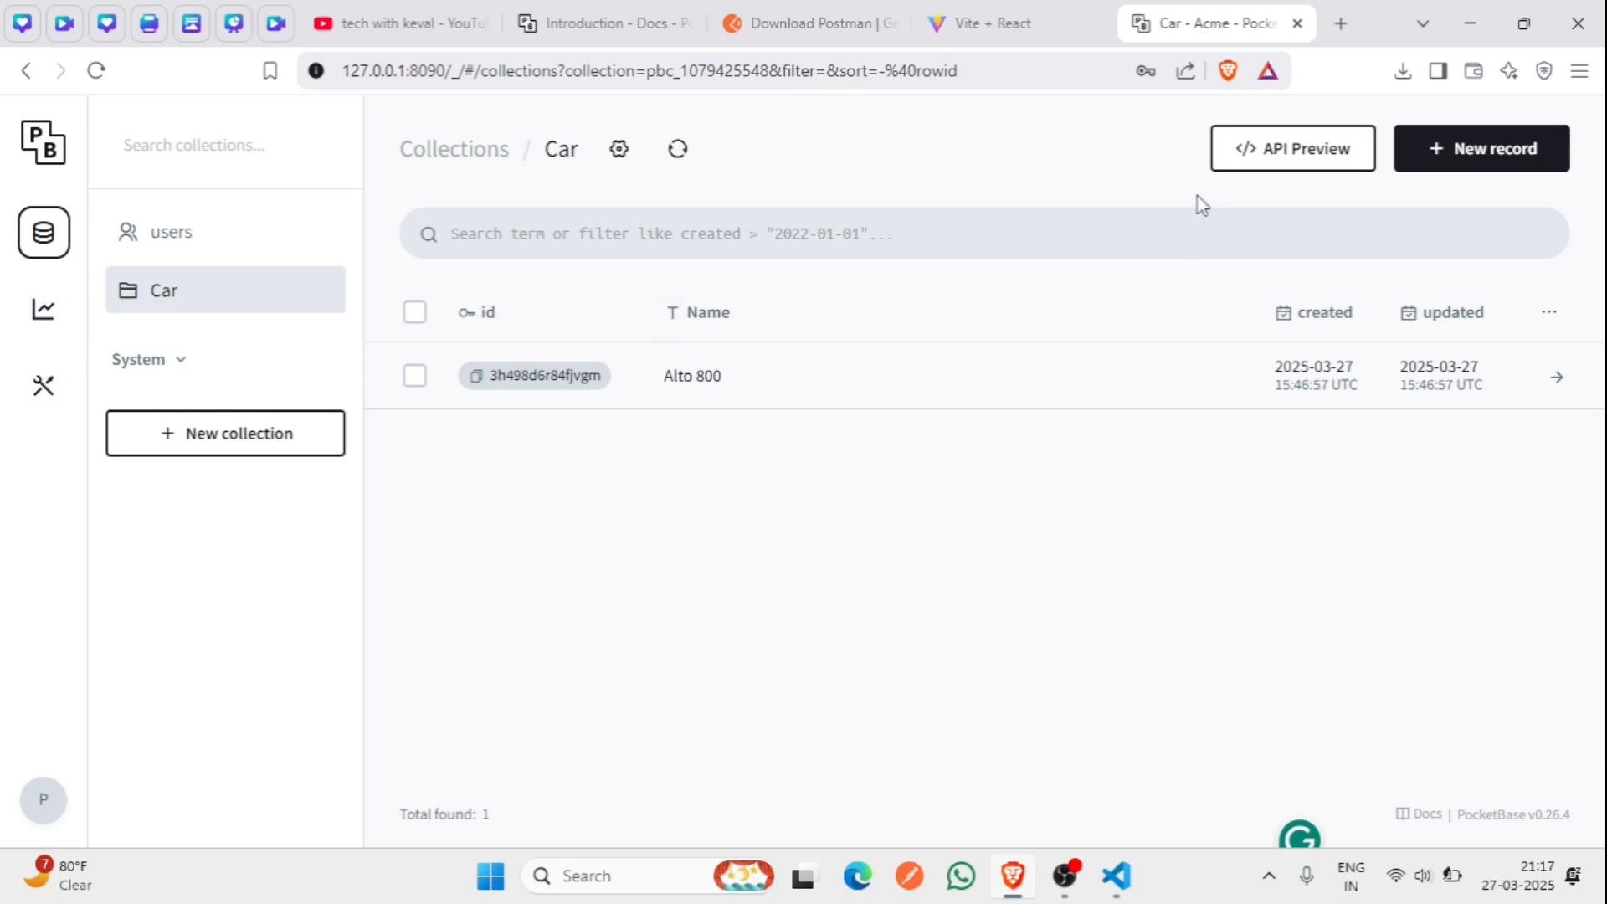
left_click(1255, 155)
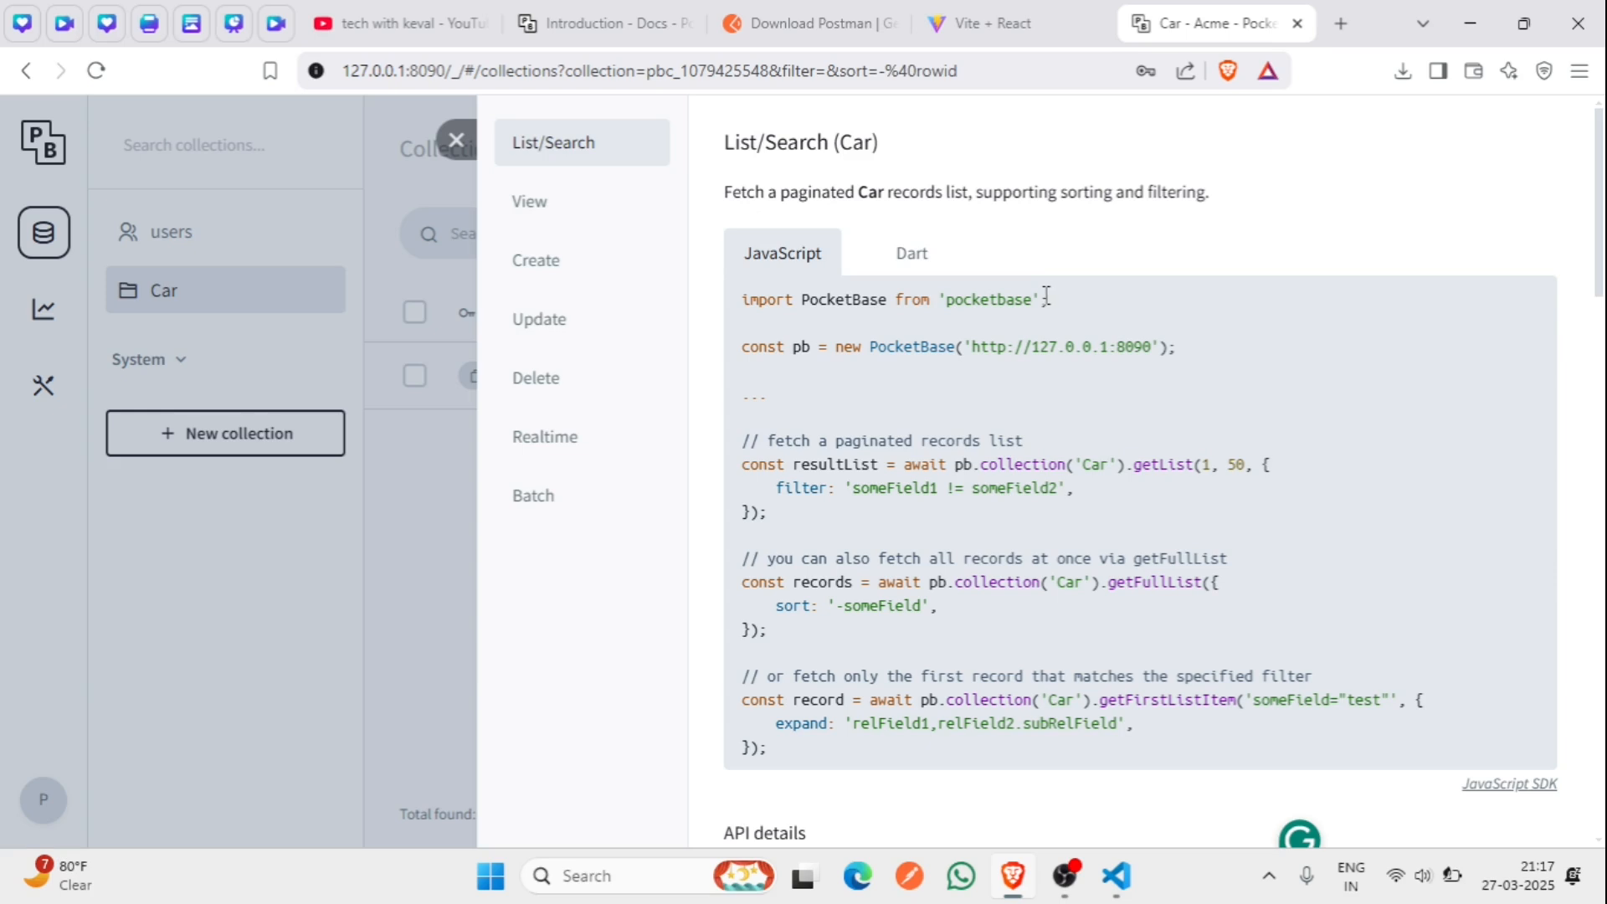
scroll(1046, 301, "down", 3)
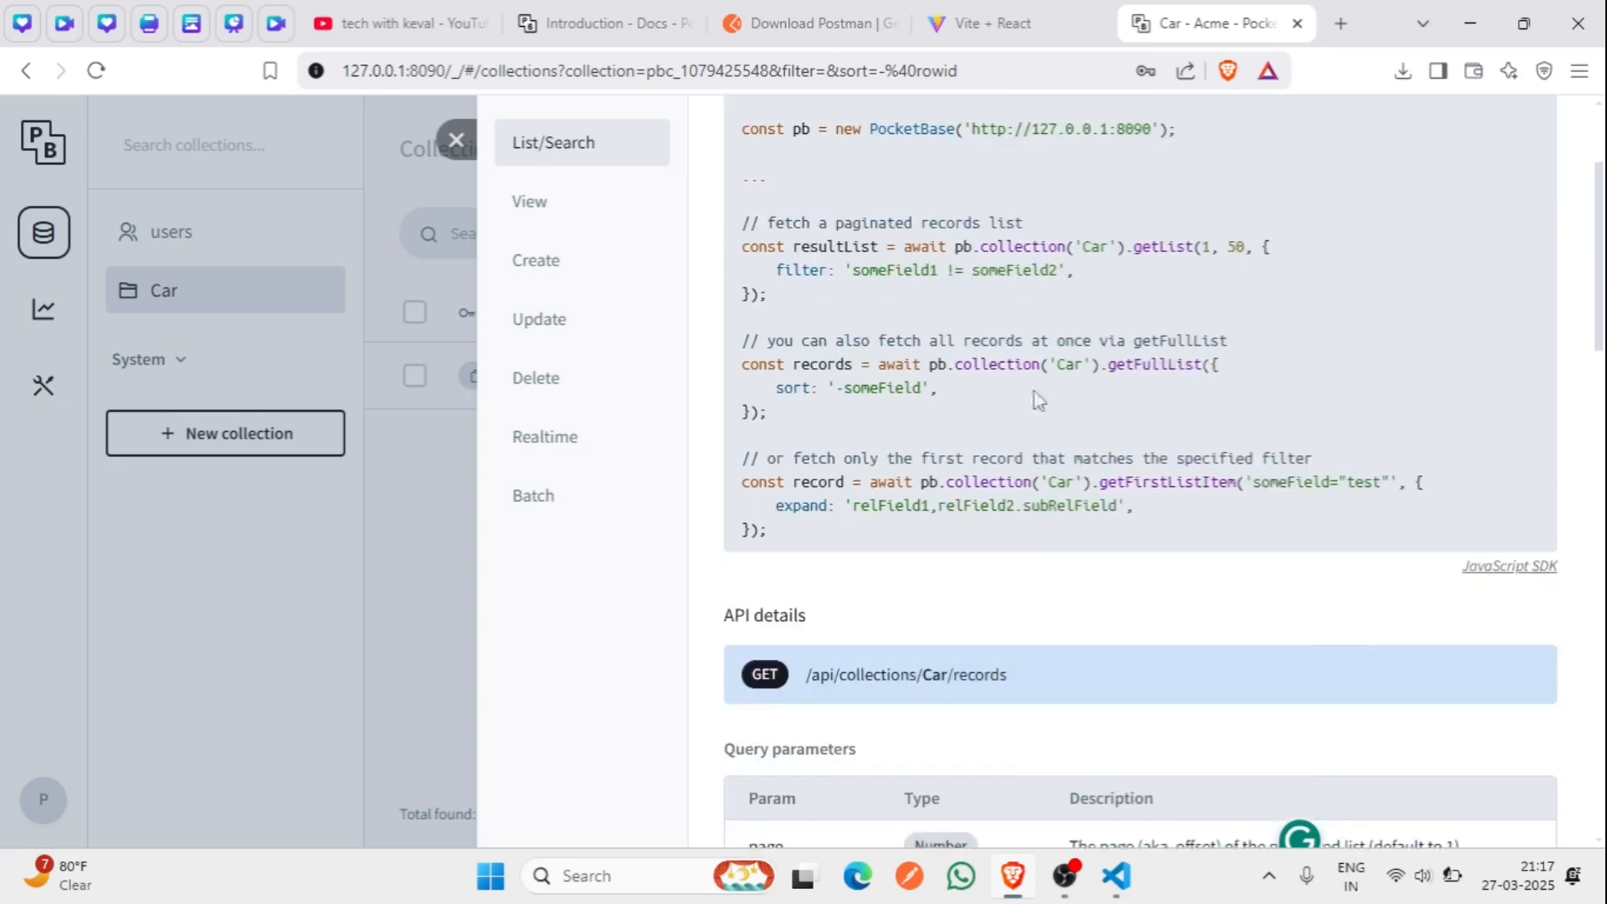
scroll(937, 603, "down", 2)
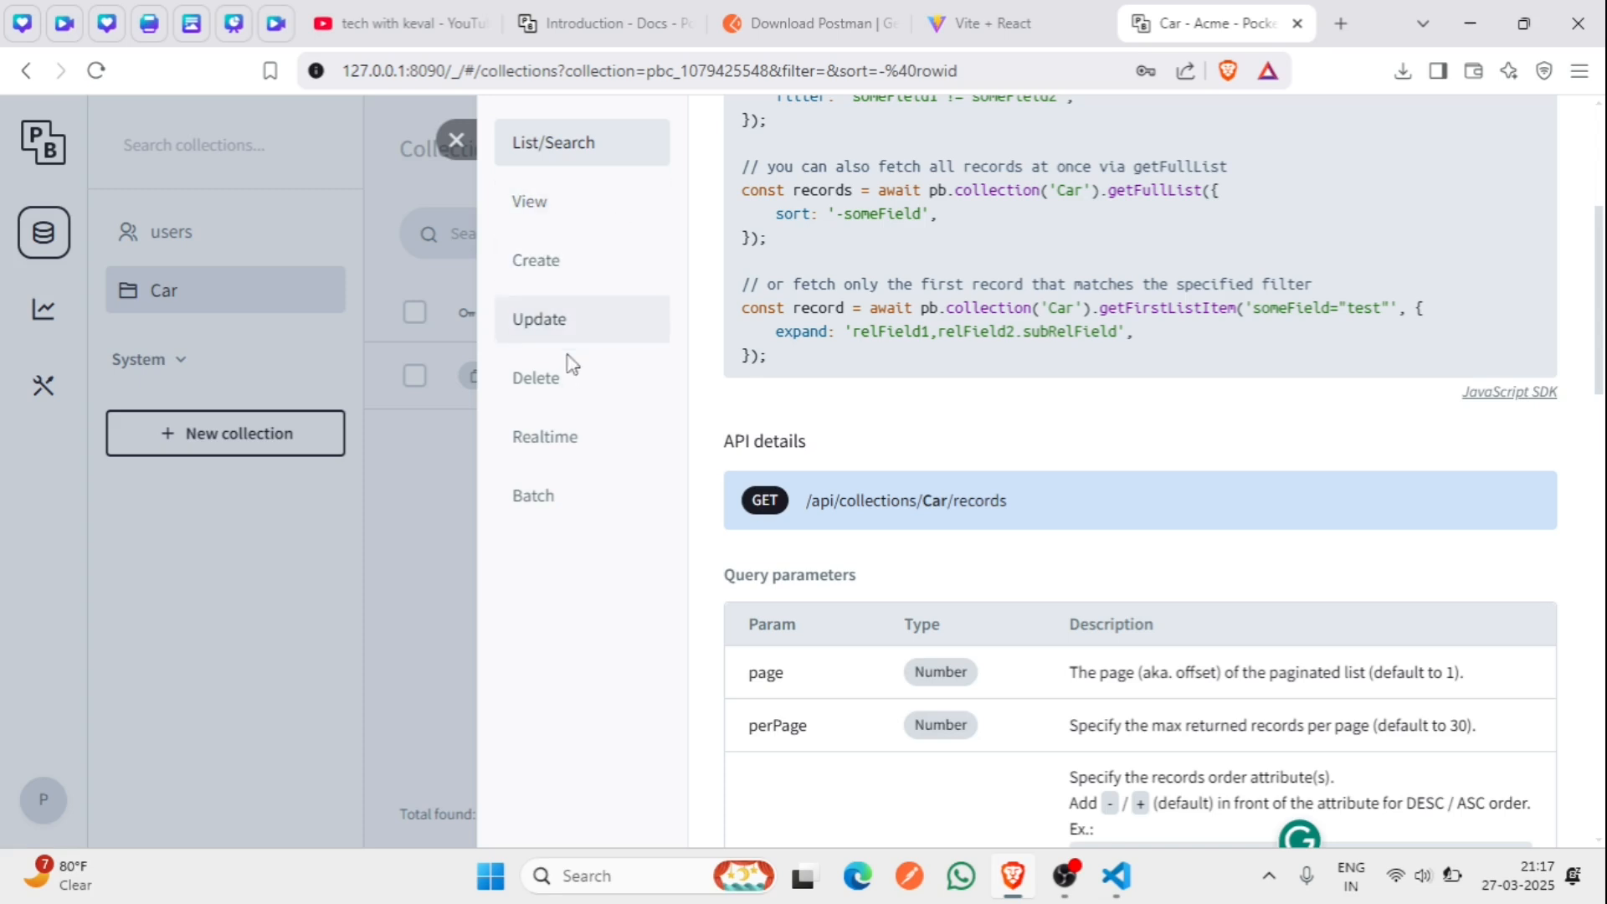
scroll(900, 394, "up", 4)
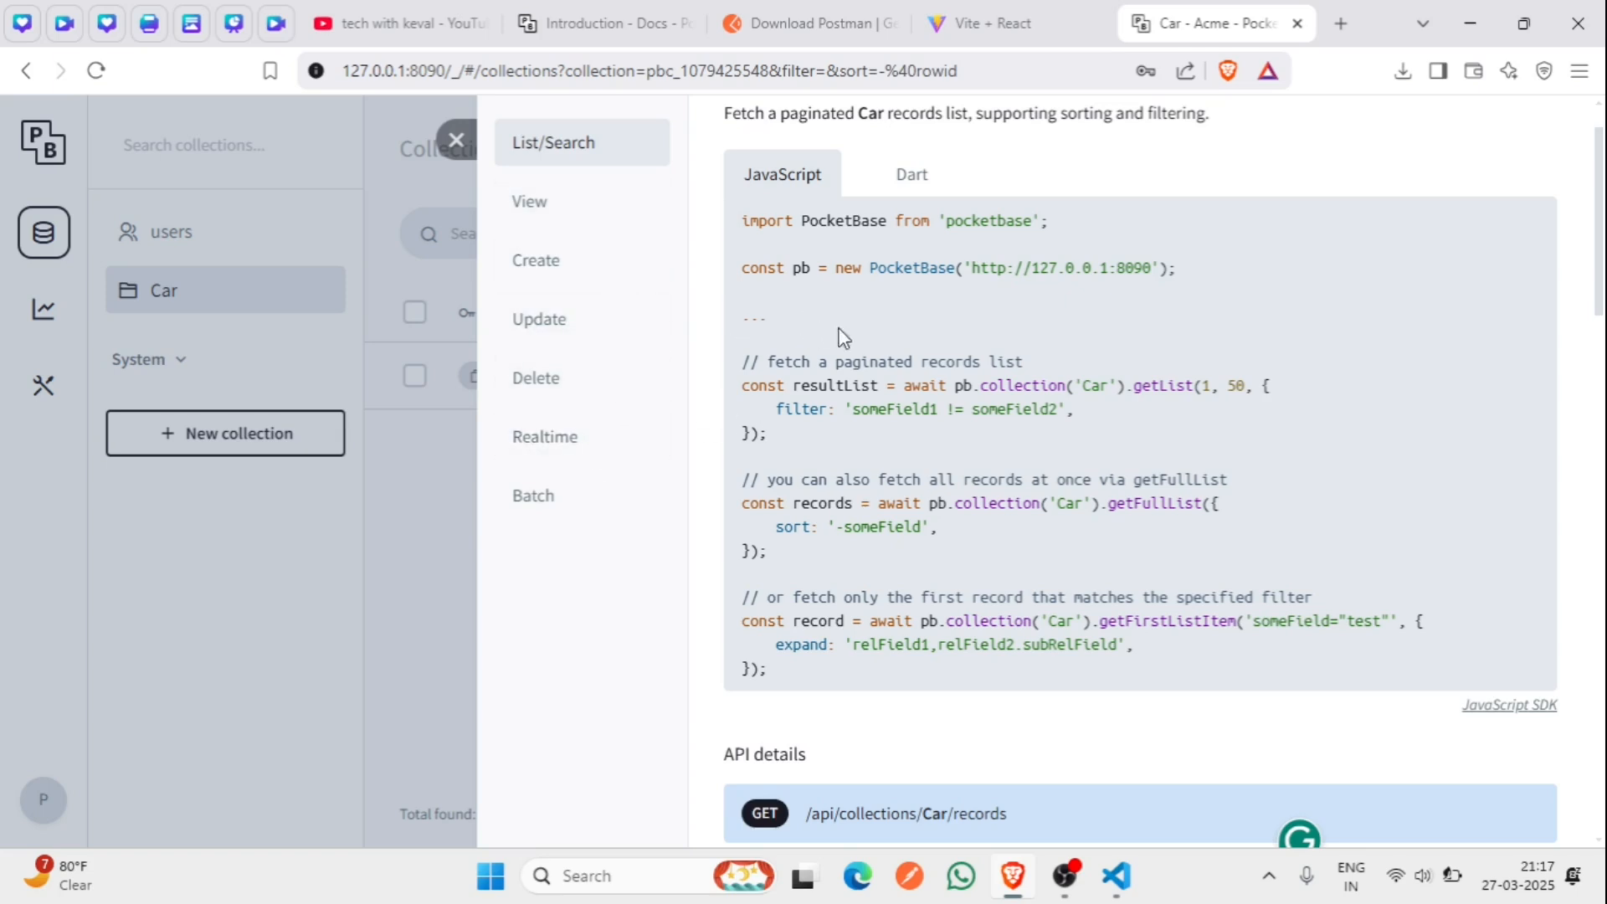
scroll(900, 410, "down", 1)
left_click_drag(972, 190, 1152, 193)
key("ctrl+c")
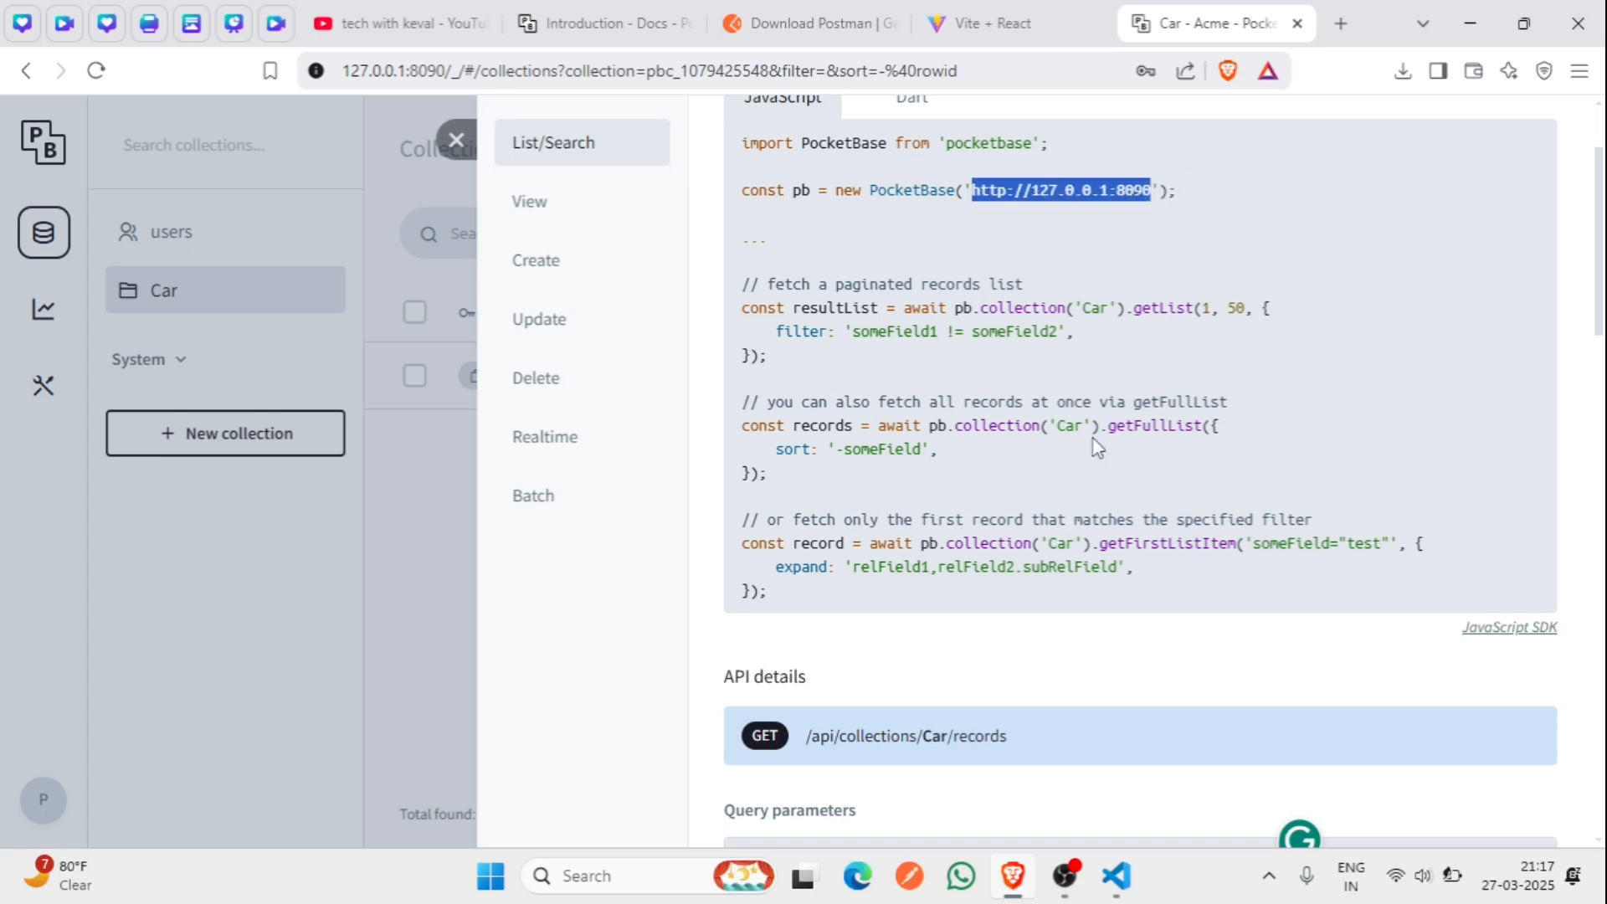
left_click(919, 888)
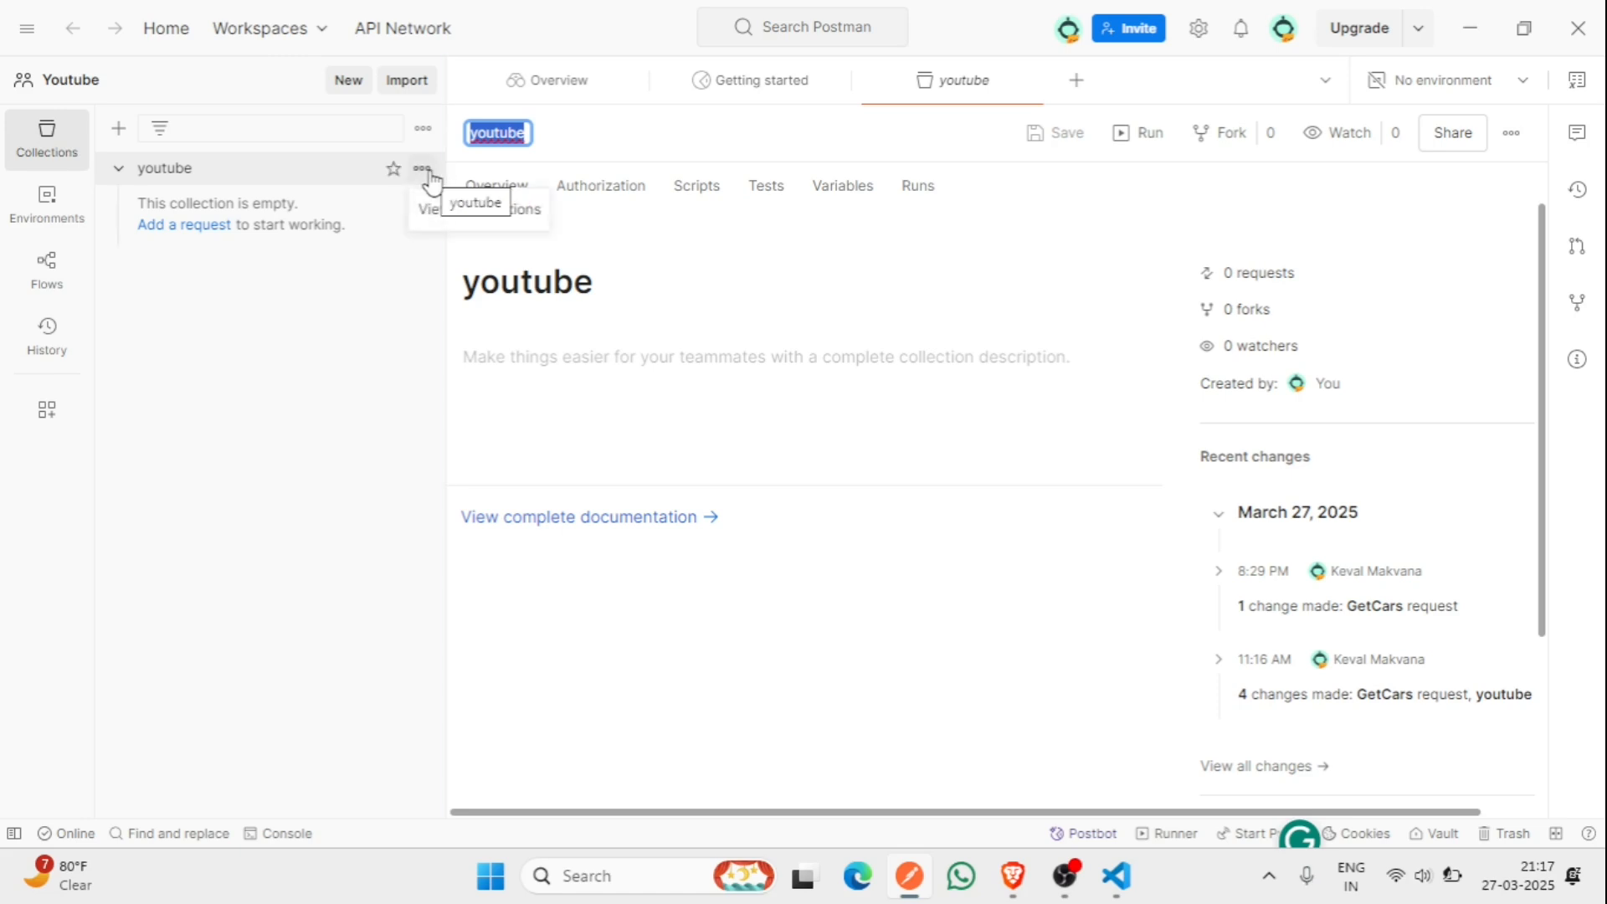
left_click(425, 170)
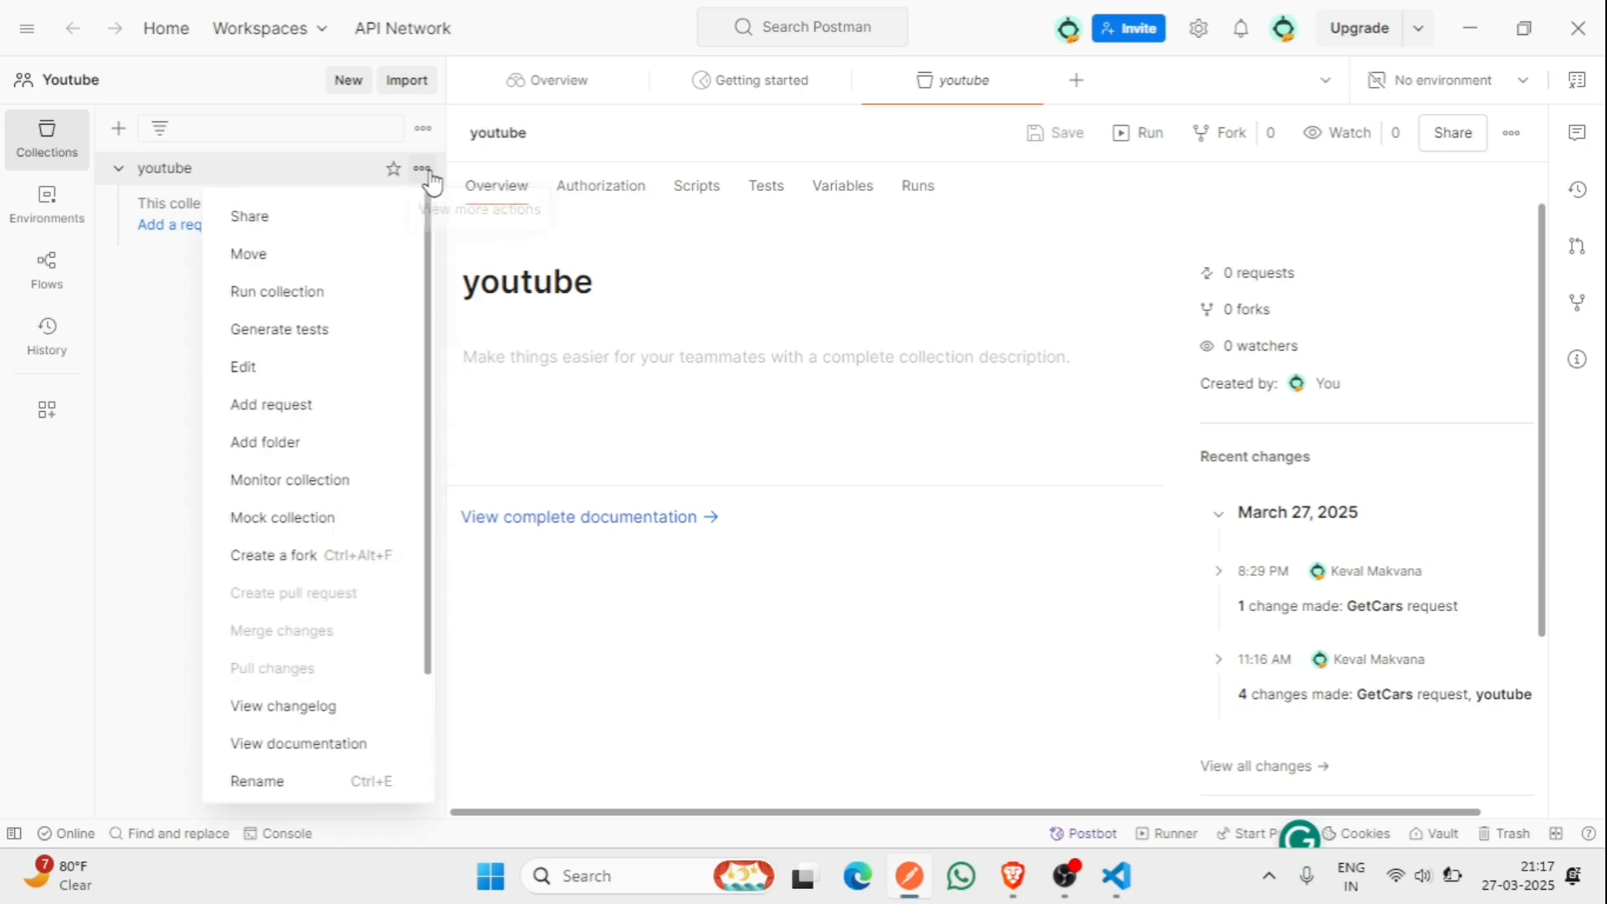
left_click(334, 423)
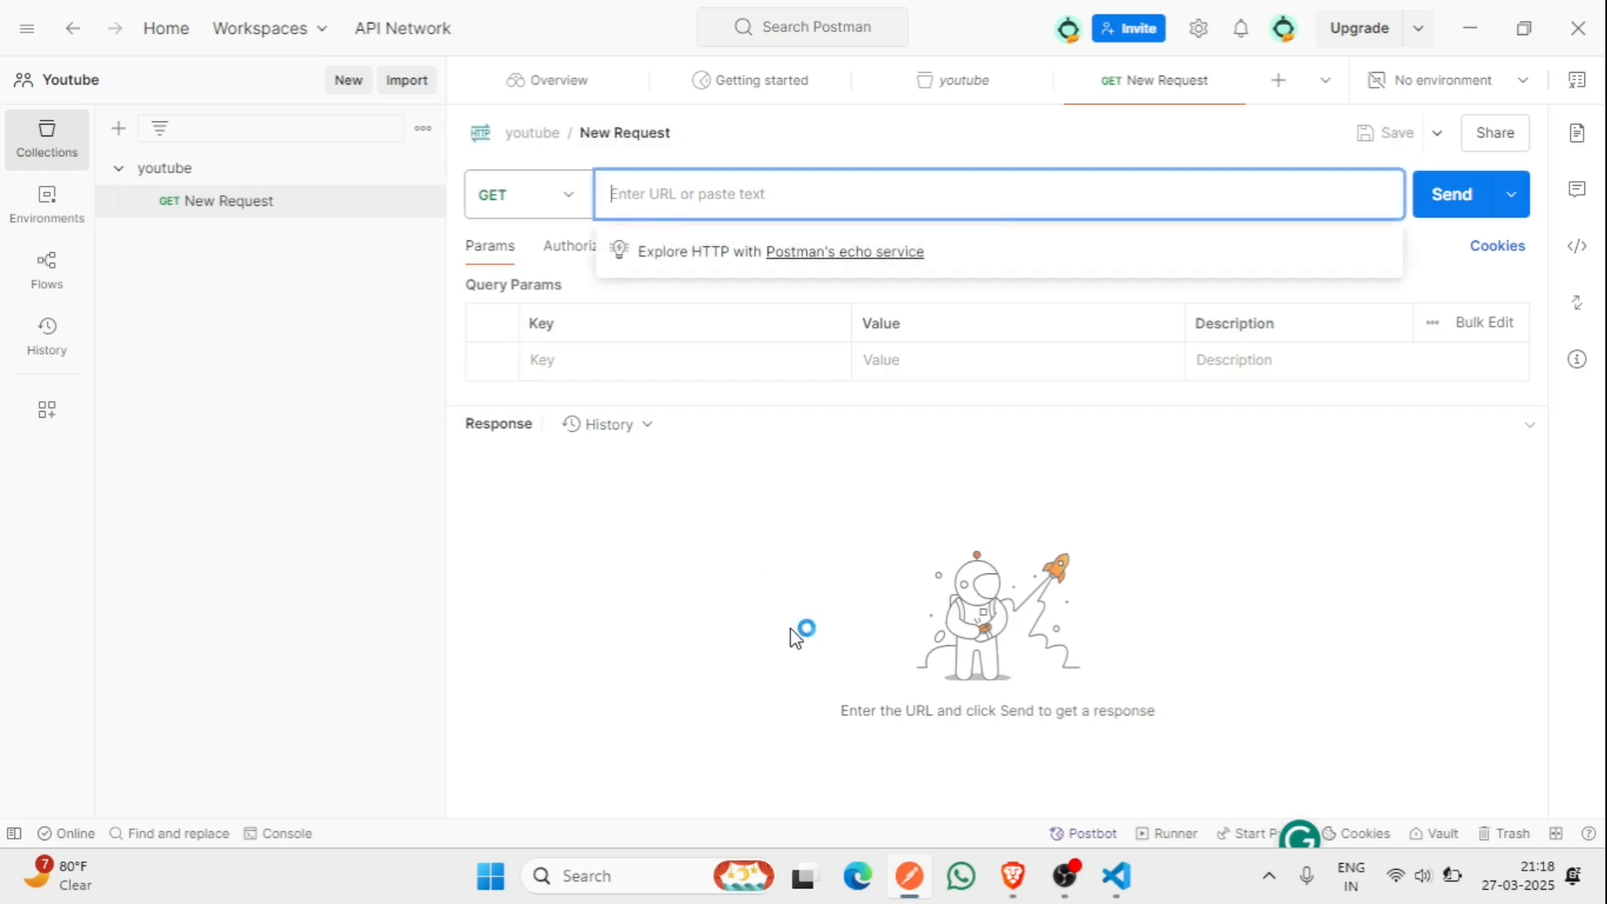
key("ctrl+v")
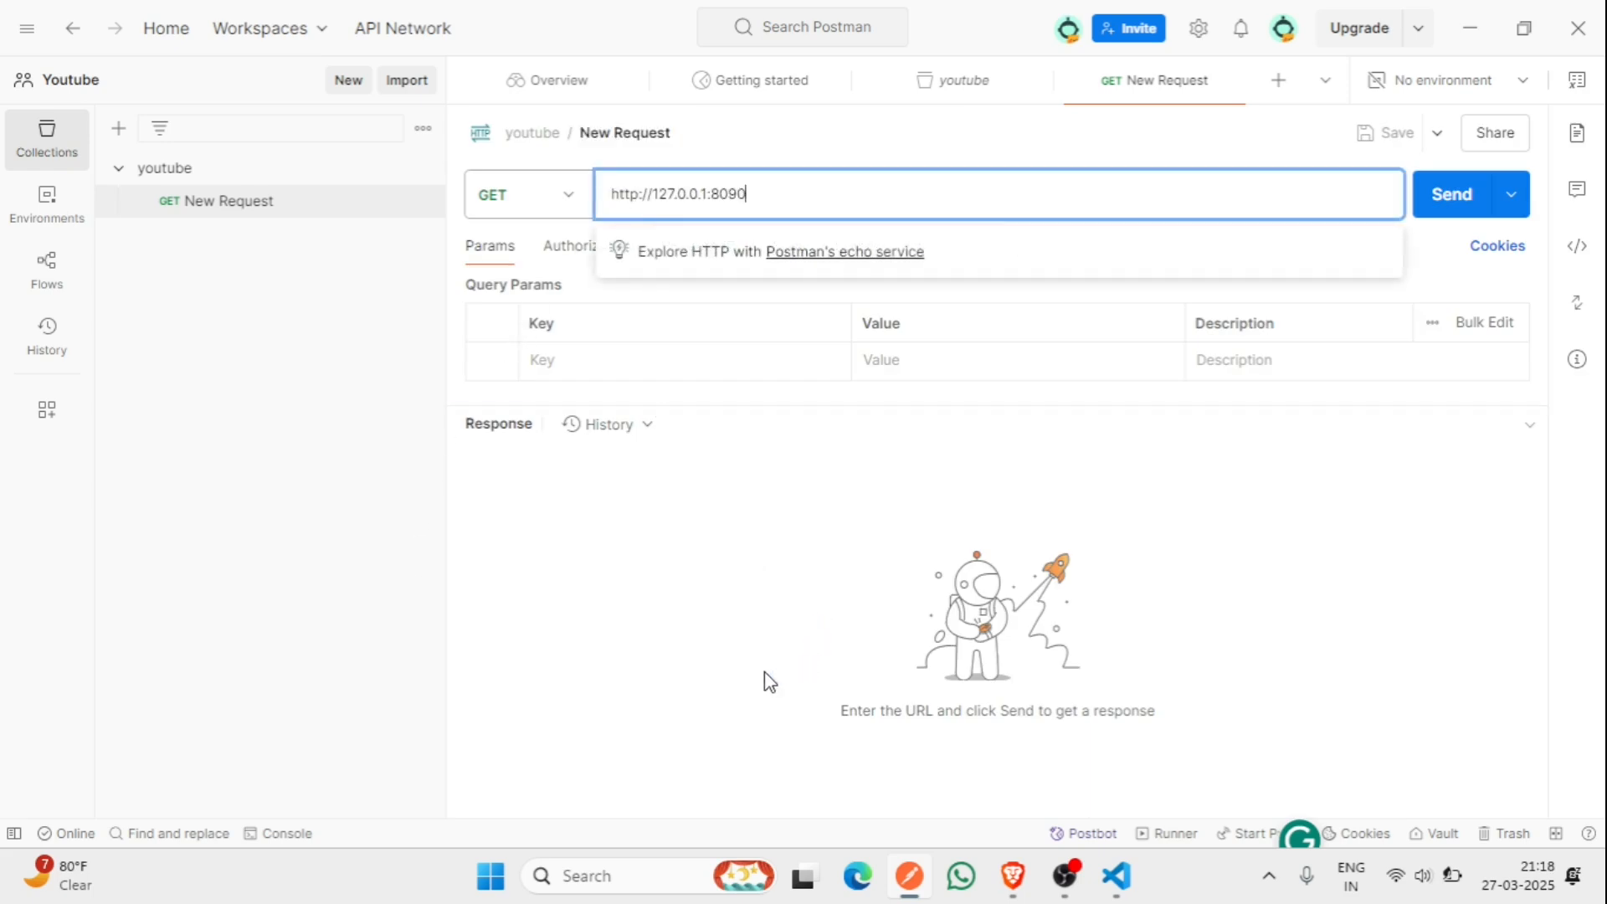
- Copy the endpoint path /api/collections/Car/records from PocketBase's API details
key("alt+Tab")
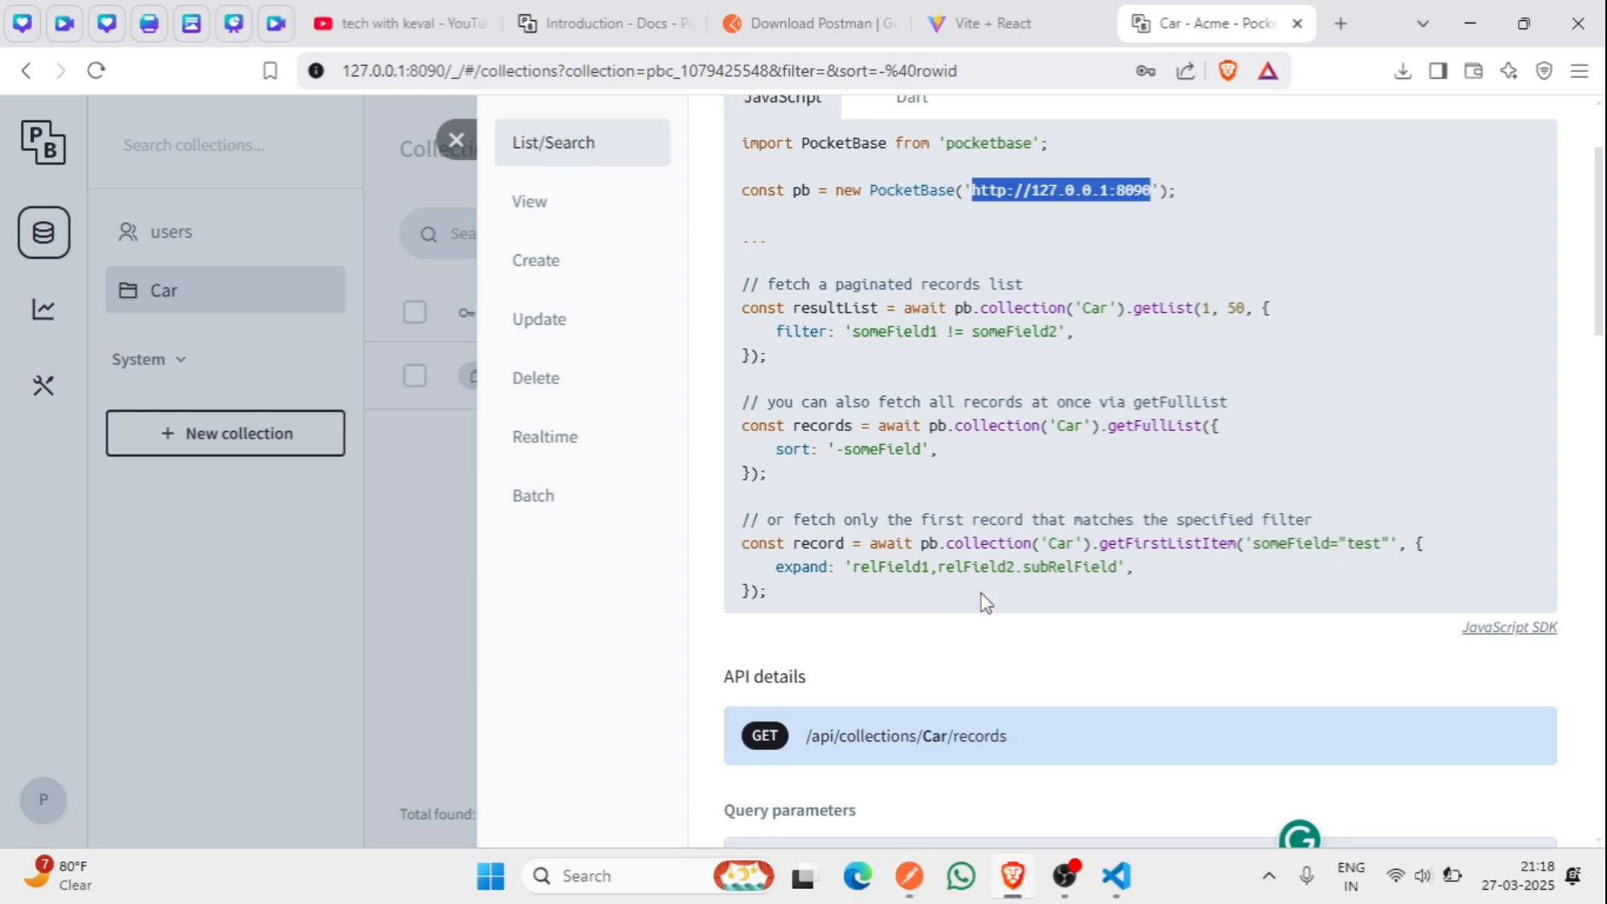
scroll(962, 633, "down", 2)
left_click_drag(1034, 587, 759, 605)
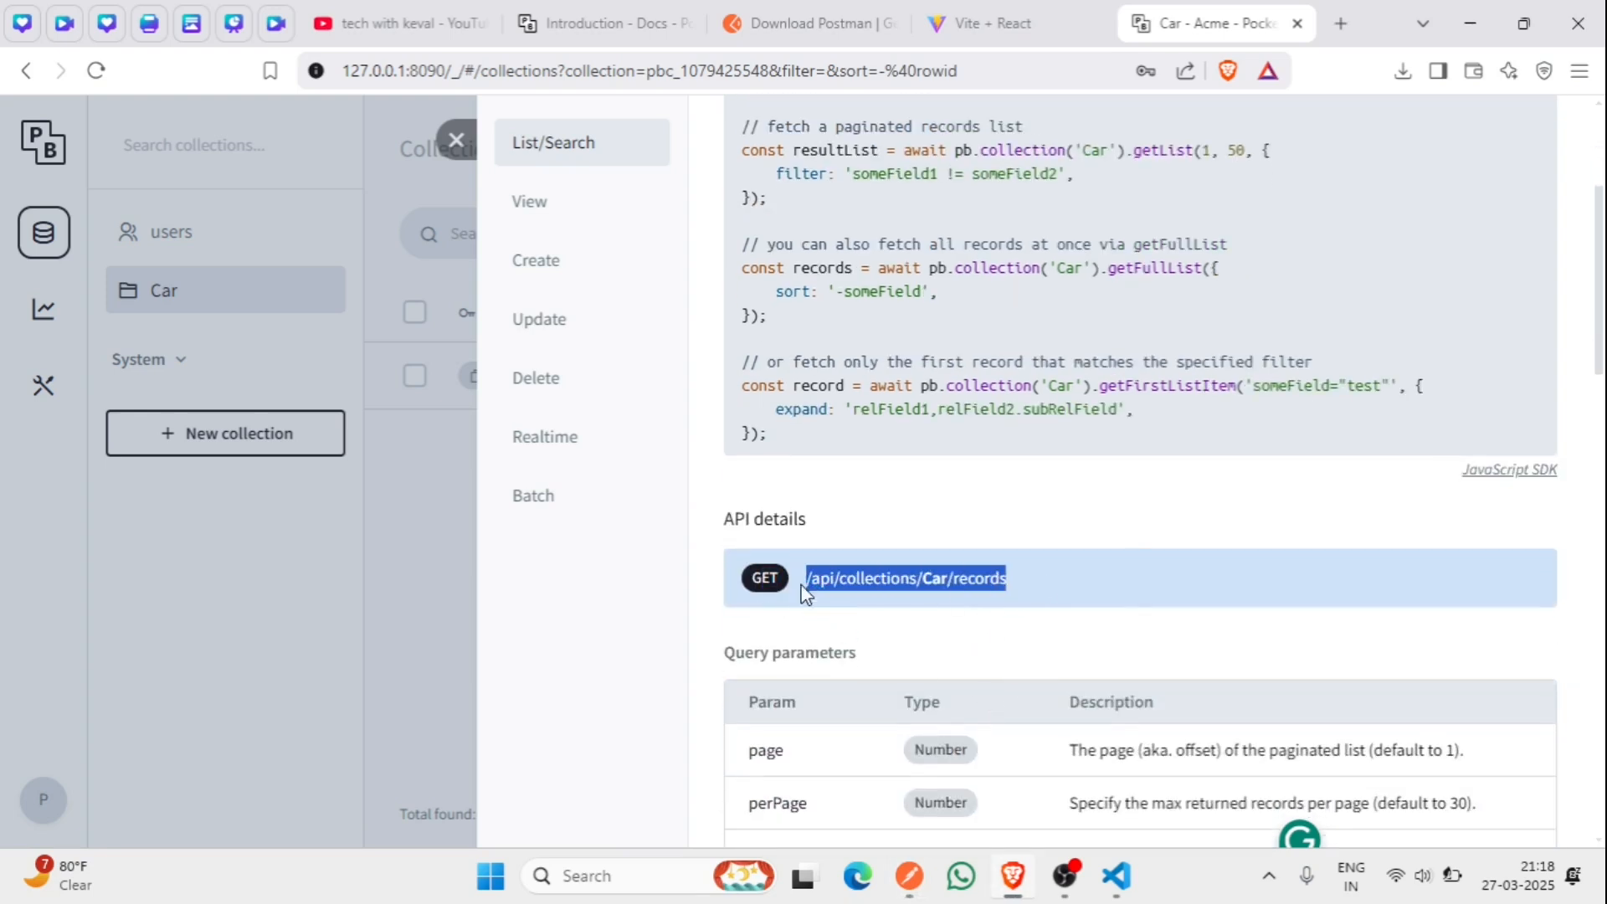
left_click_drag(726, 525, 789, 533)
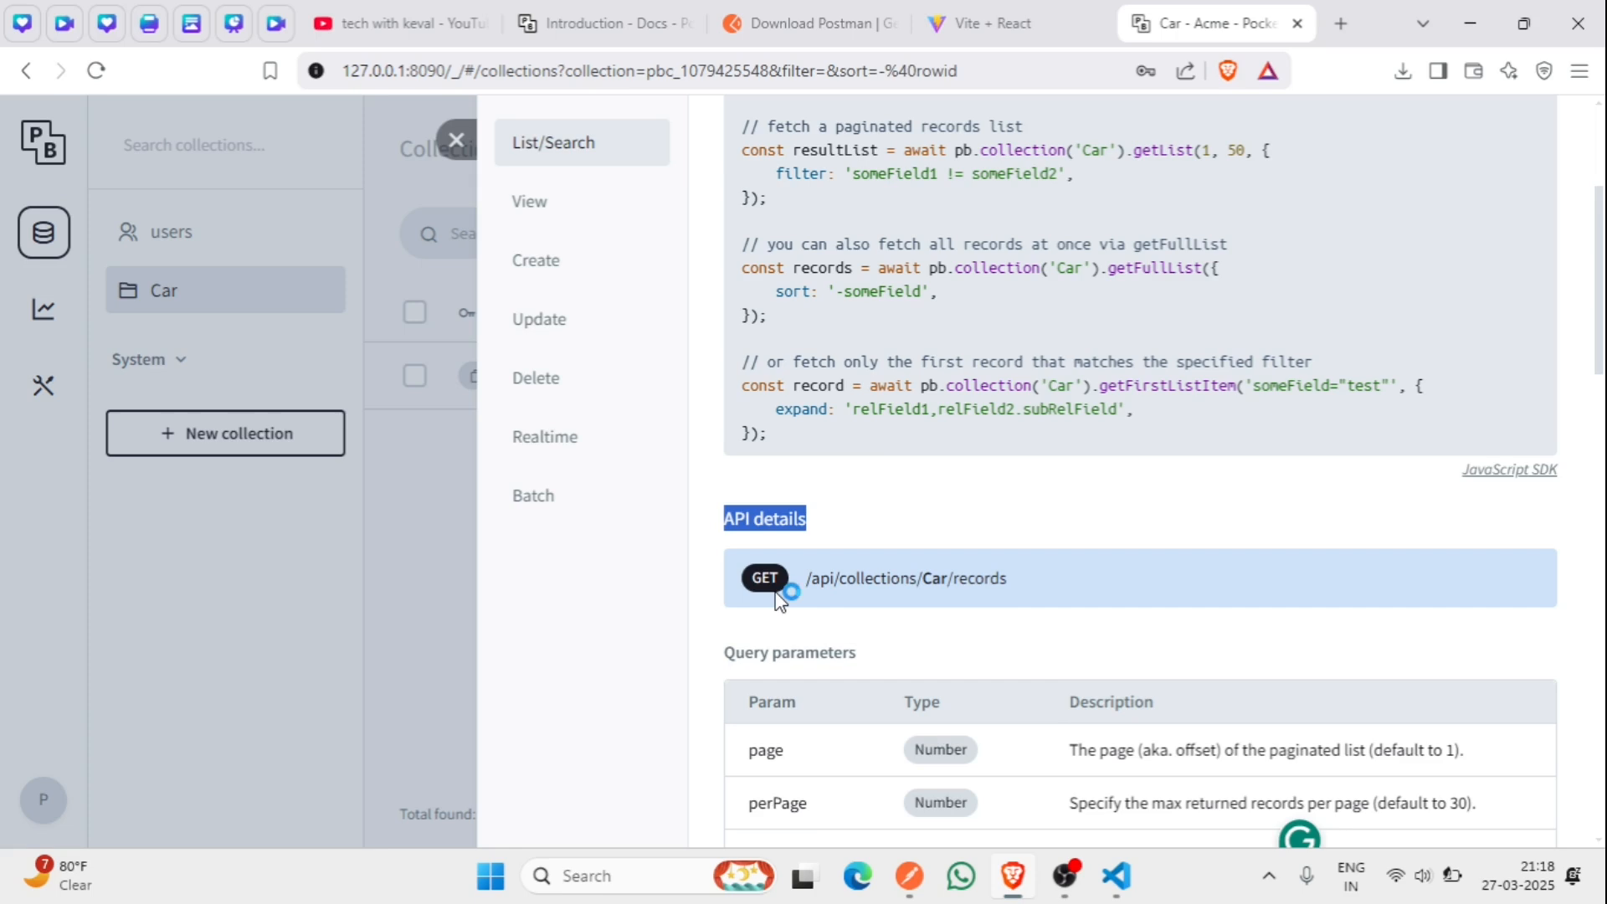
left_click_drag(751, 577, 784, 585)
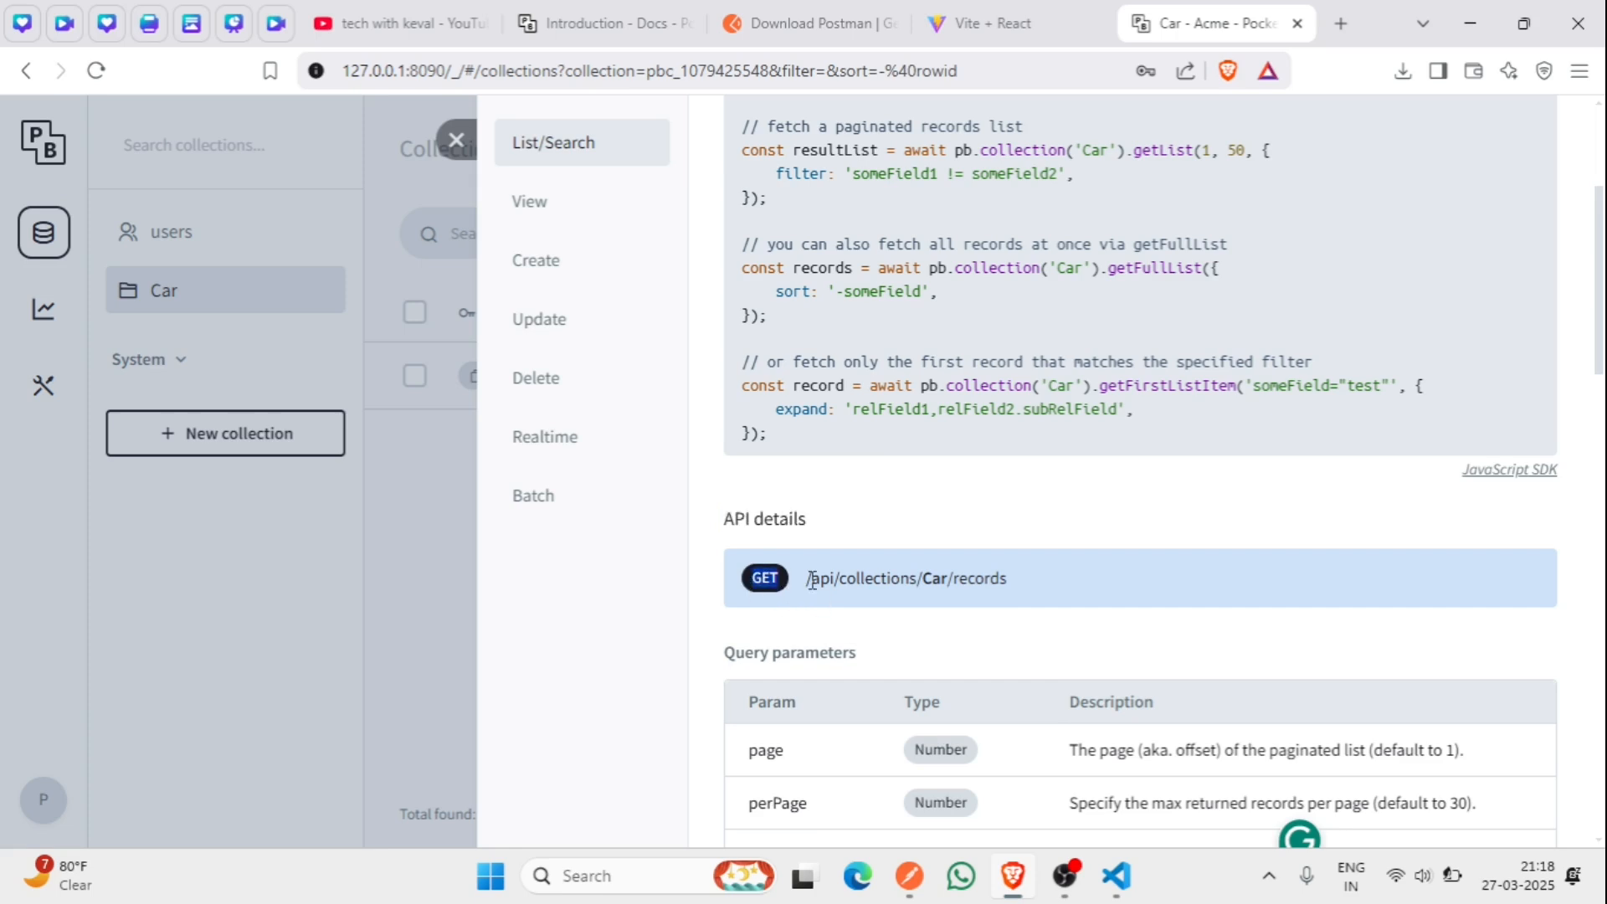
left_click_drag(1048, 575, 806, 570)
key("ctrl+c")
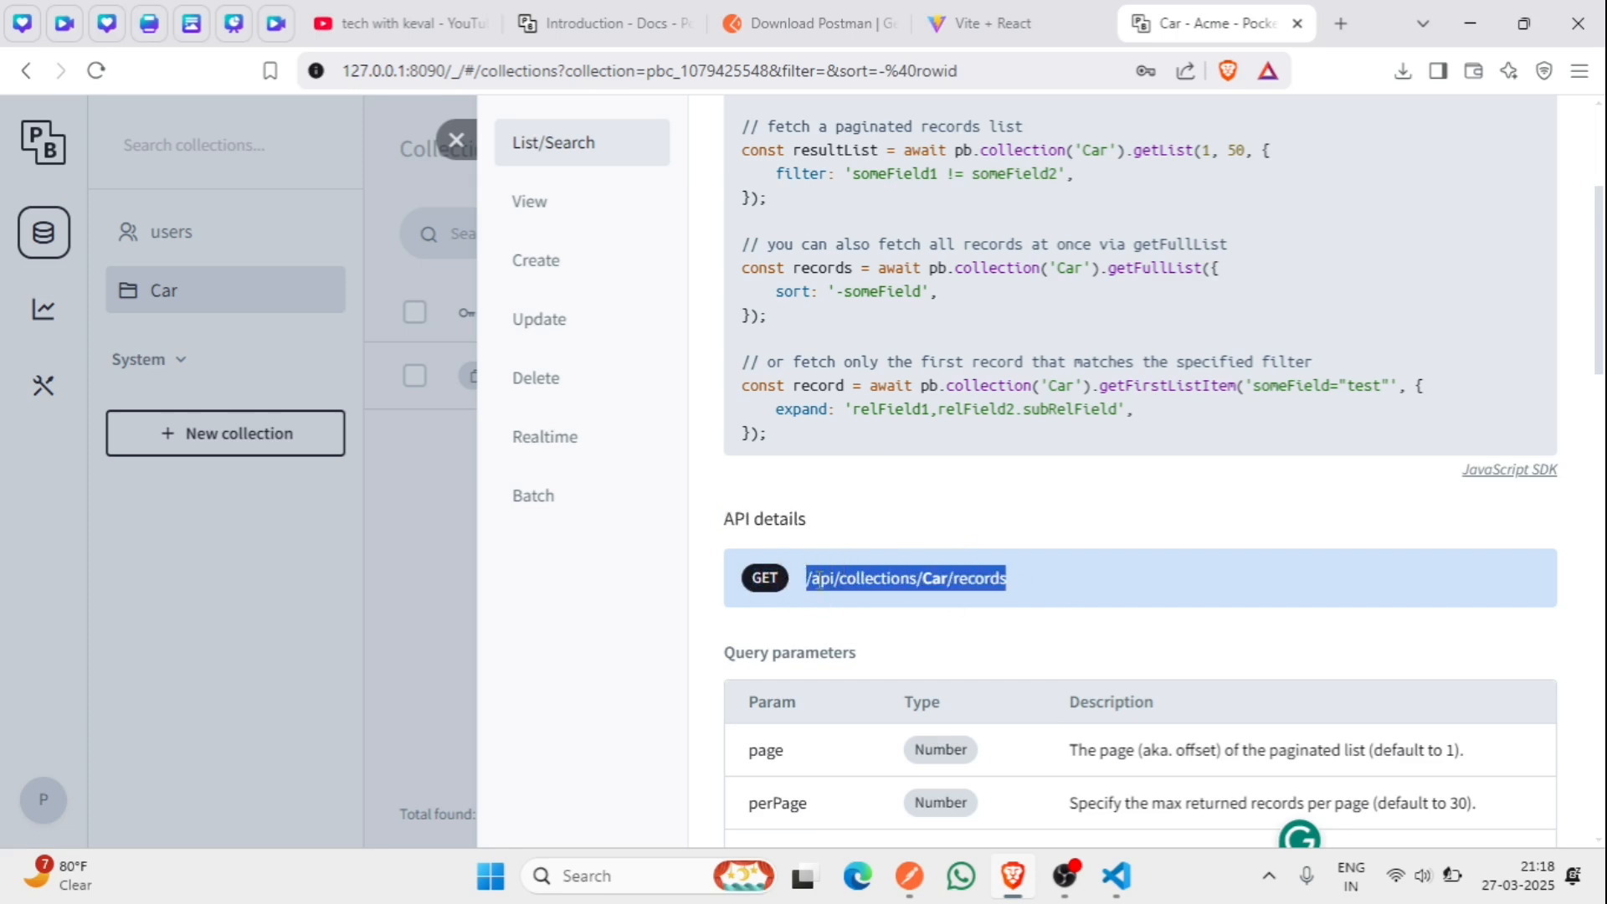
key("alt+Tab")
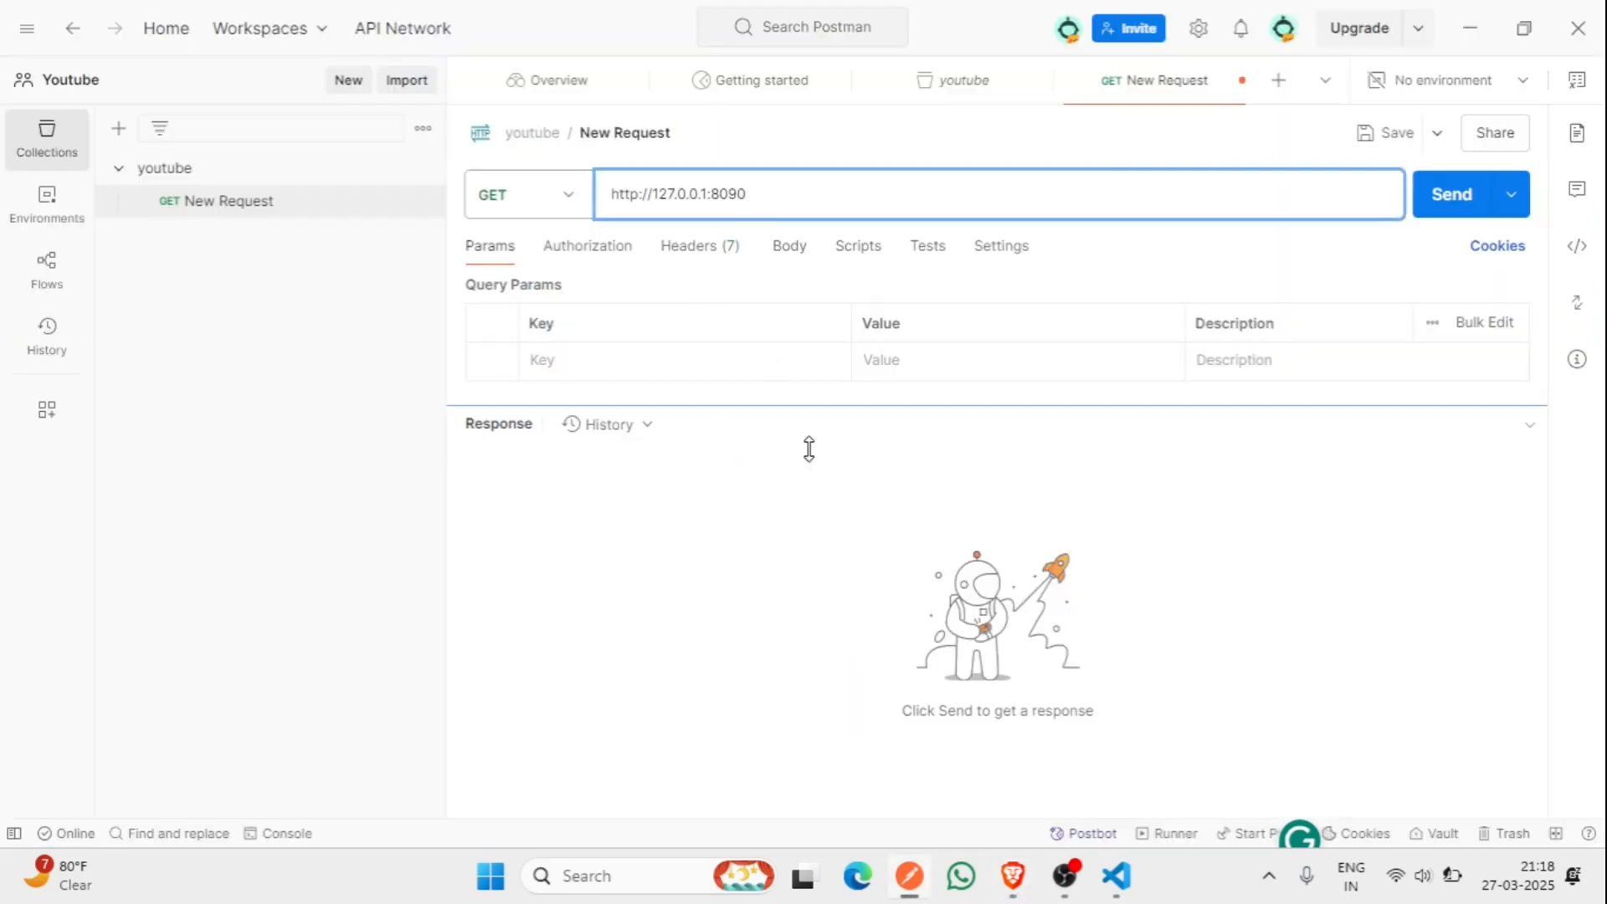
- Append /api/collections/Car/records to the request URL, checking the Car records in PocketBase
key("ctrl+v")
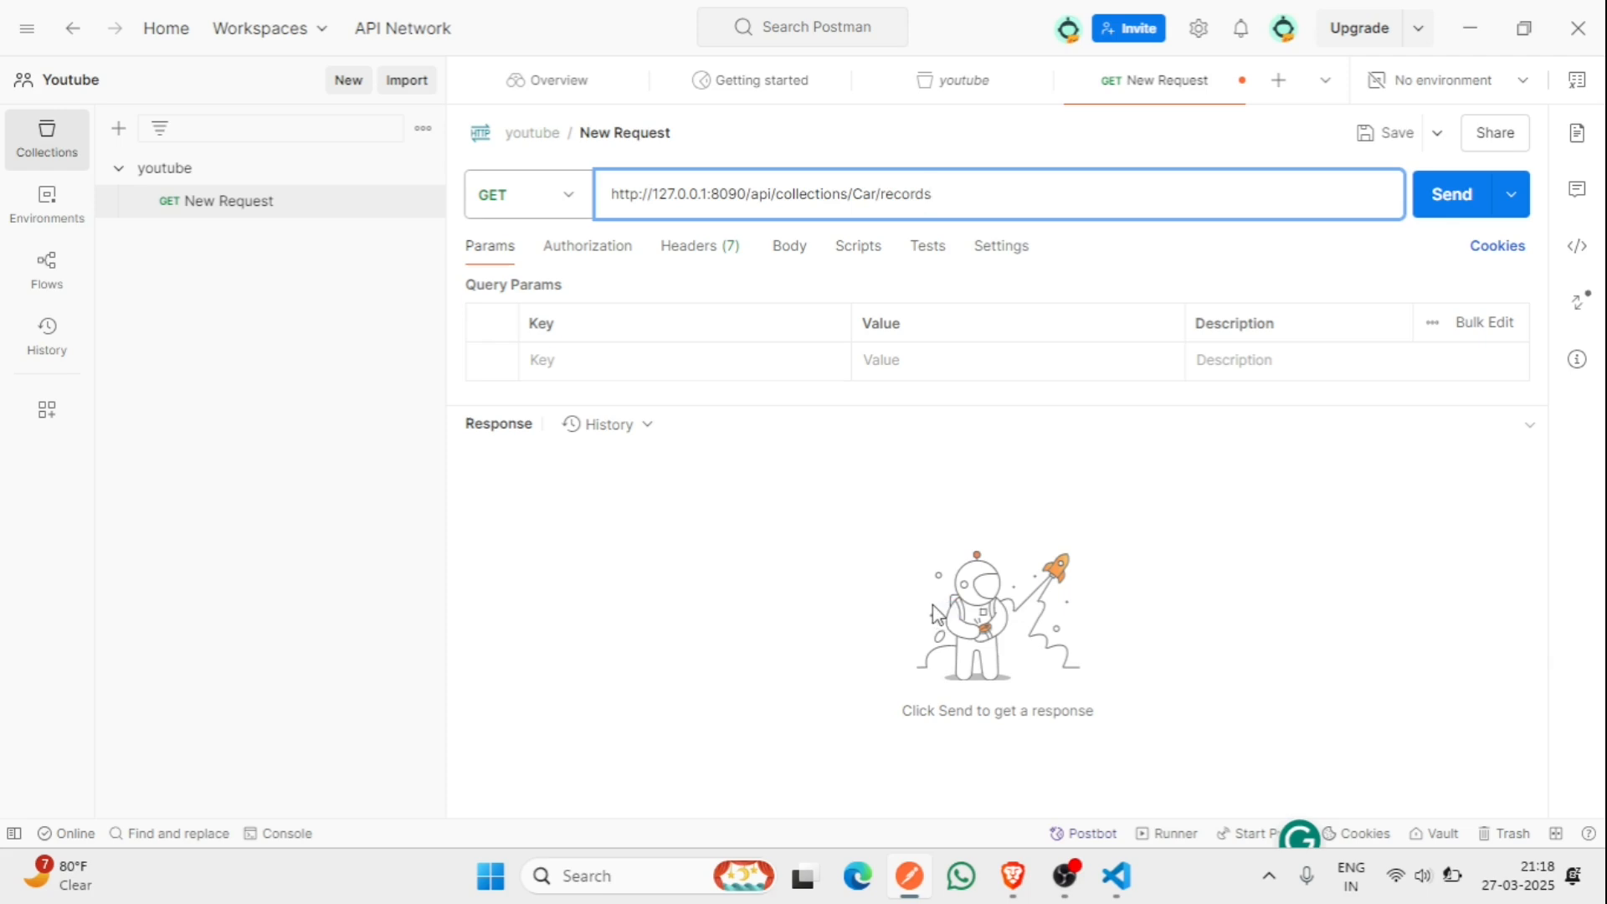
key("alt+Tab")
left_click(449, 486)
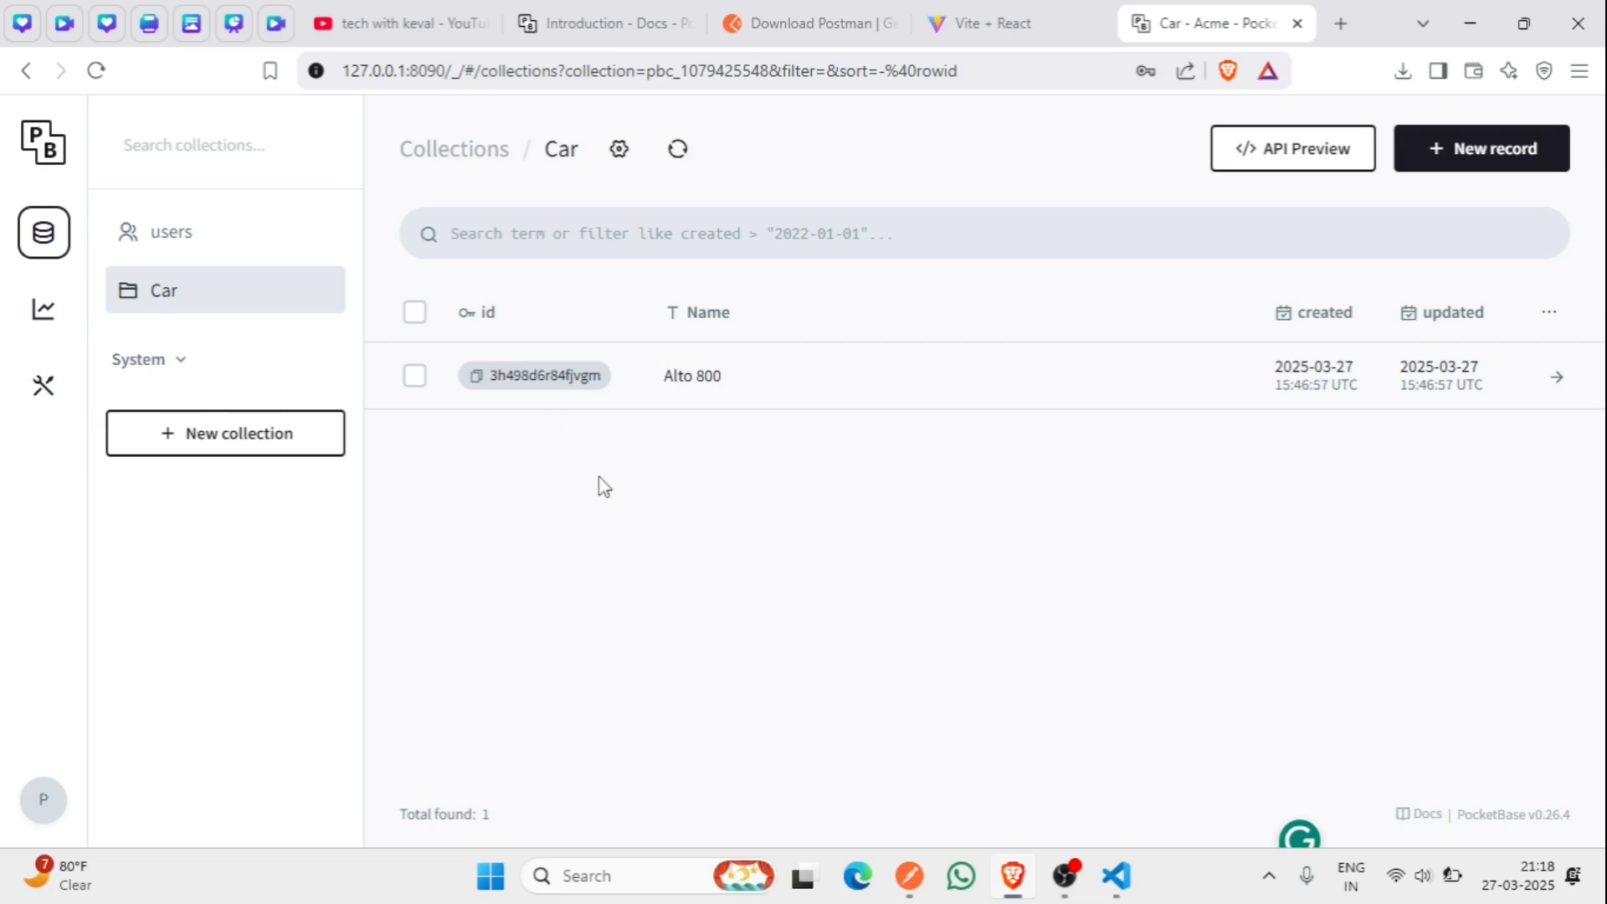
key("alt+Tab")
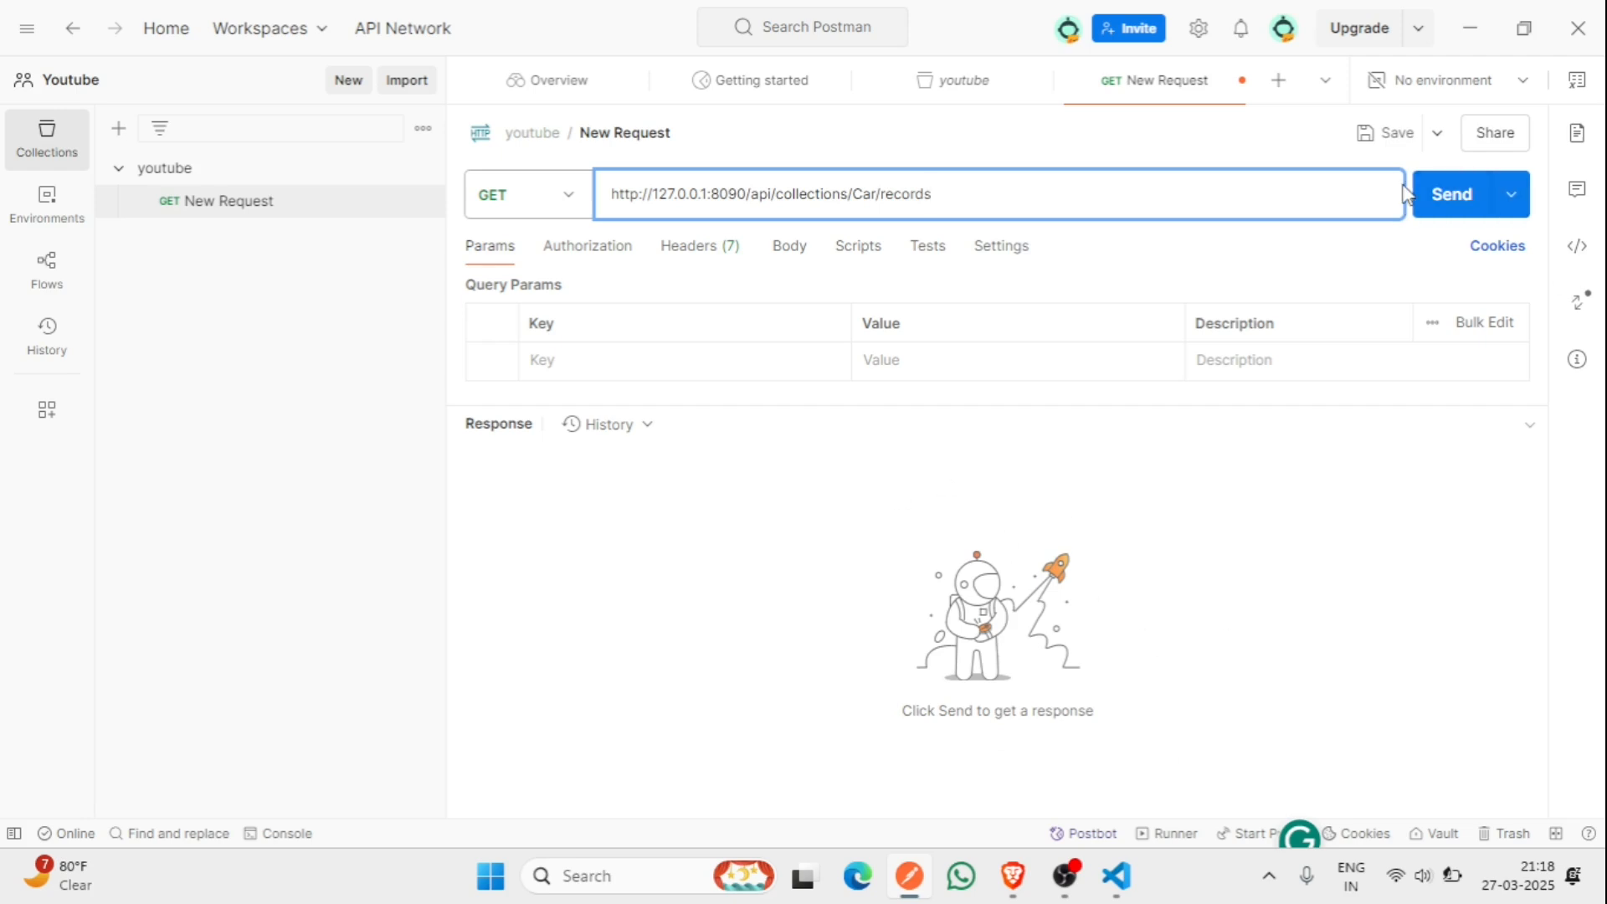
- Send the Car records GET request and inspect the 200 OK JSON with Alto 800 and its id
left_click(1436, 209)
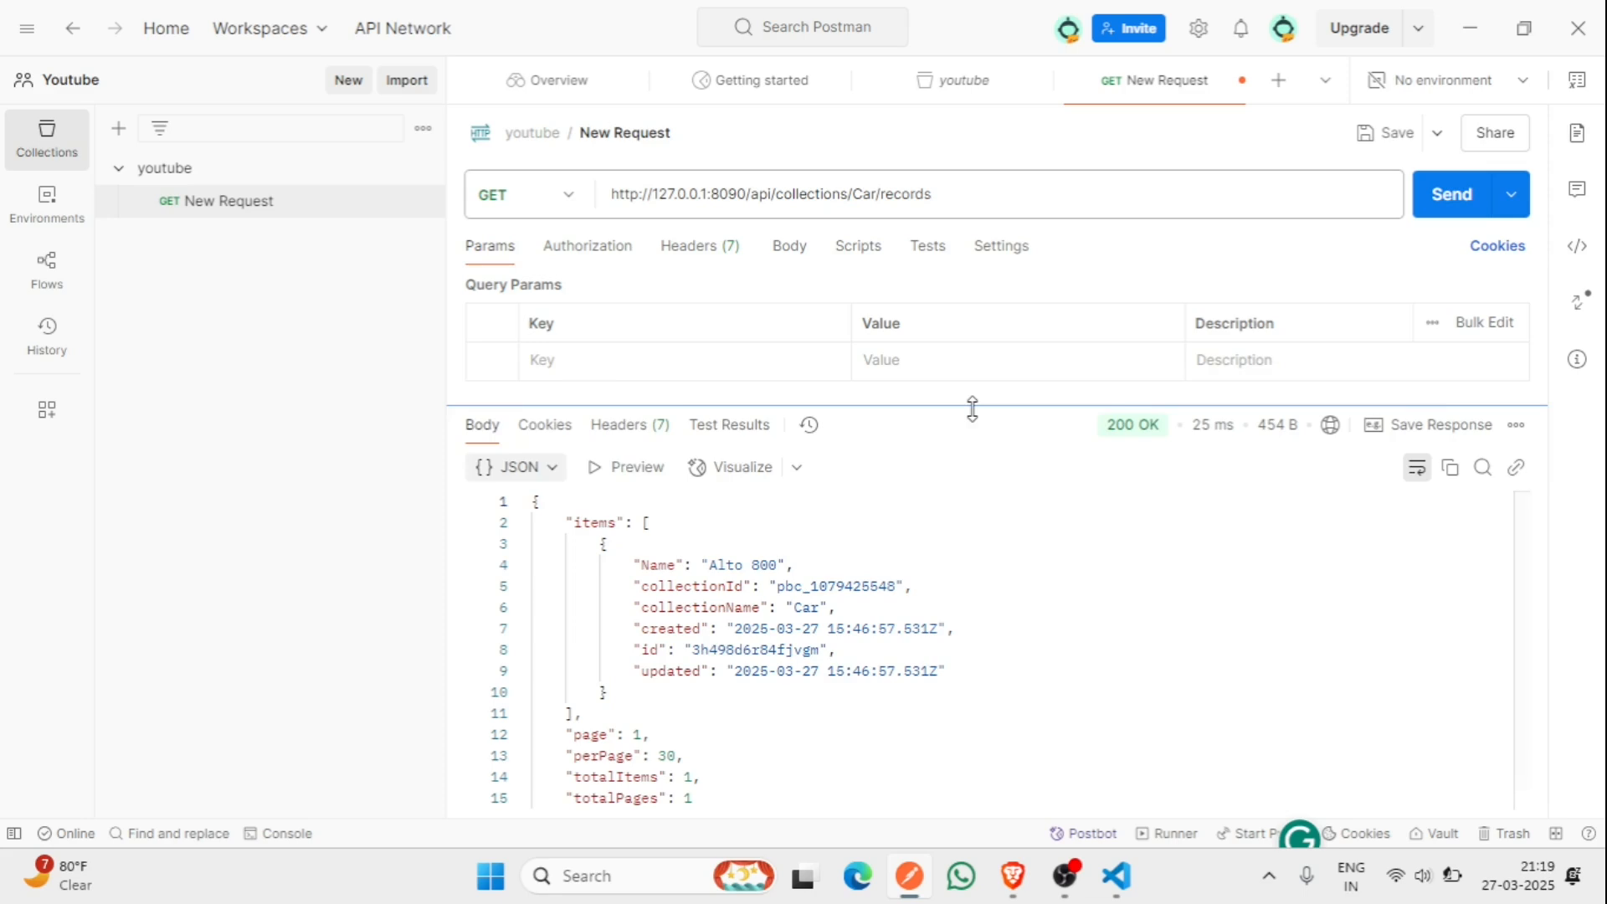
left_click_drag(972, 405, 975, 344)
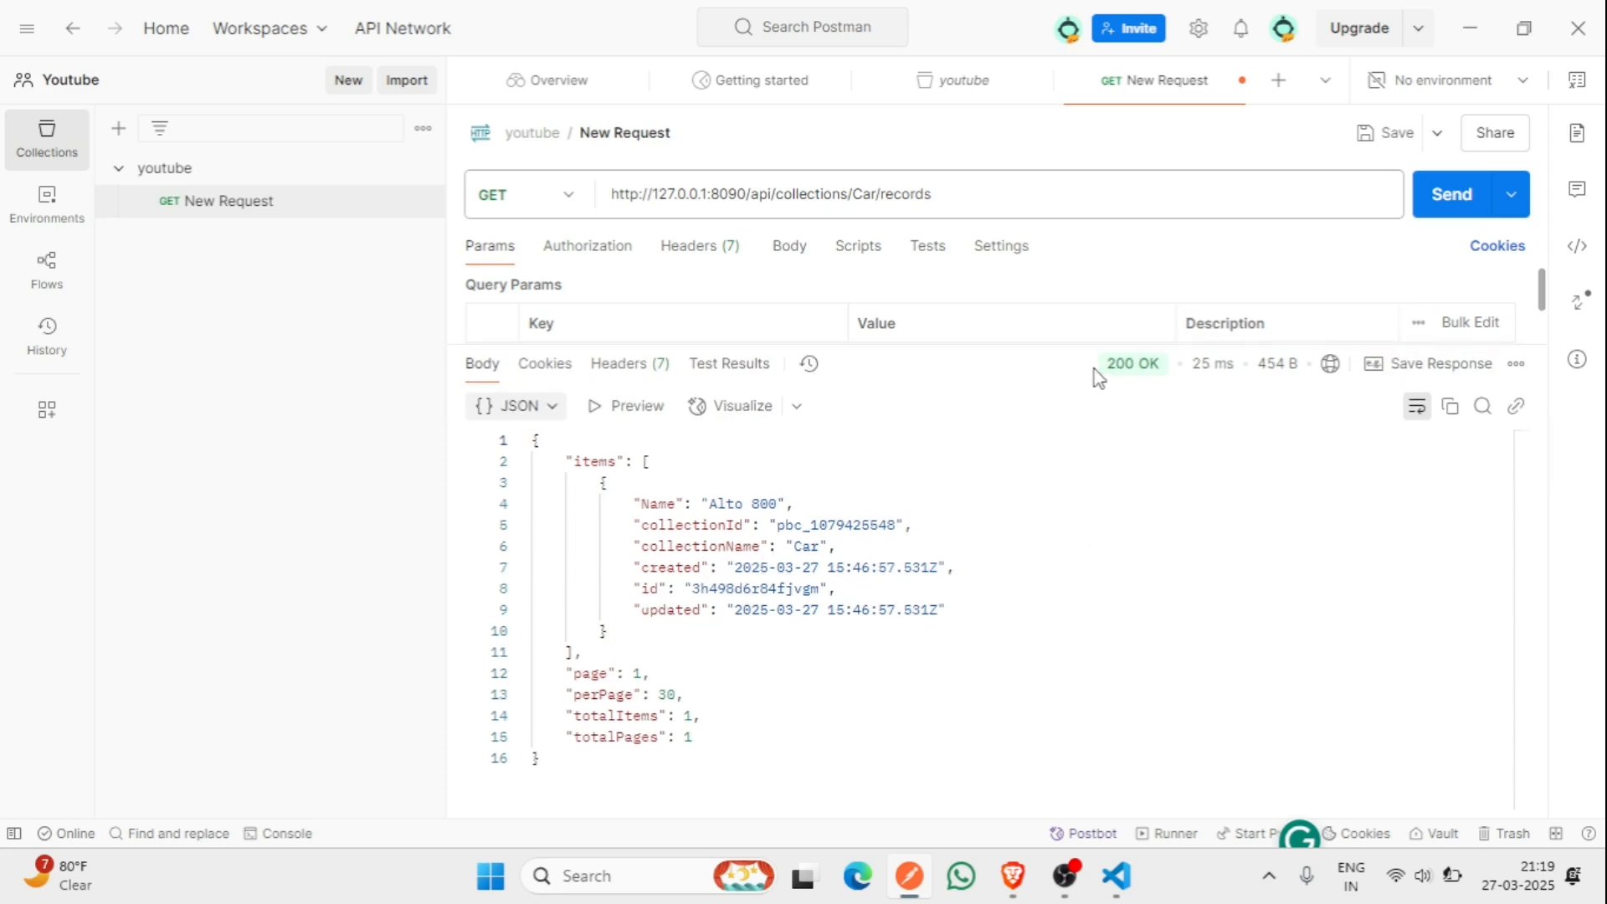
left_click_drag(1095, 369, 1163, 373)
left_click_drag(714, 503, 785, 503)
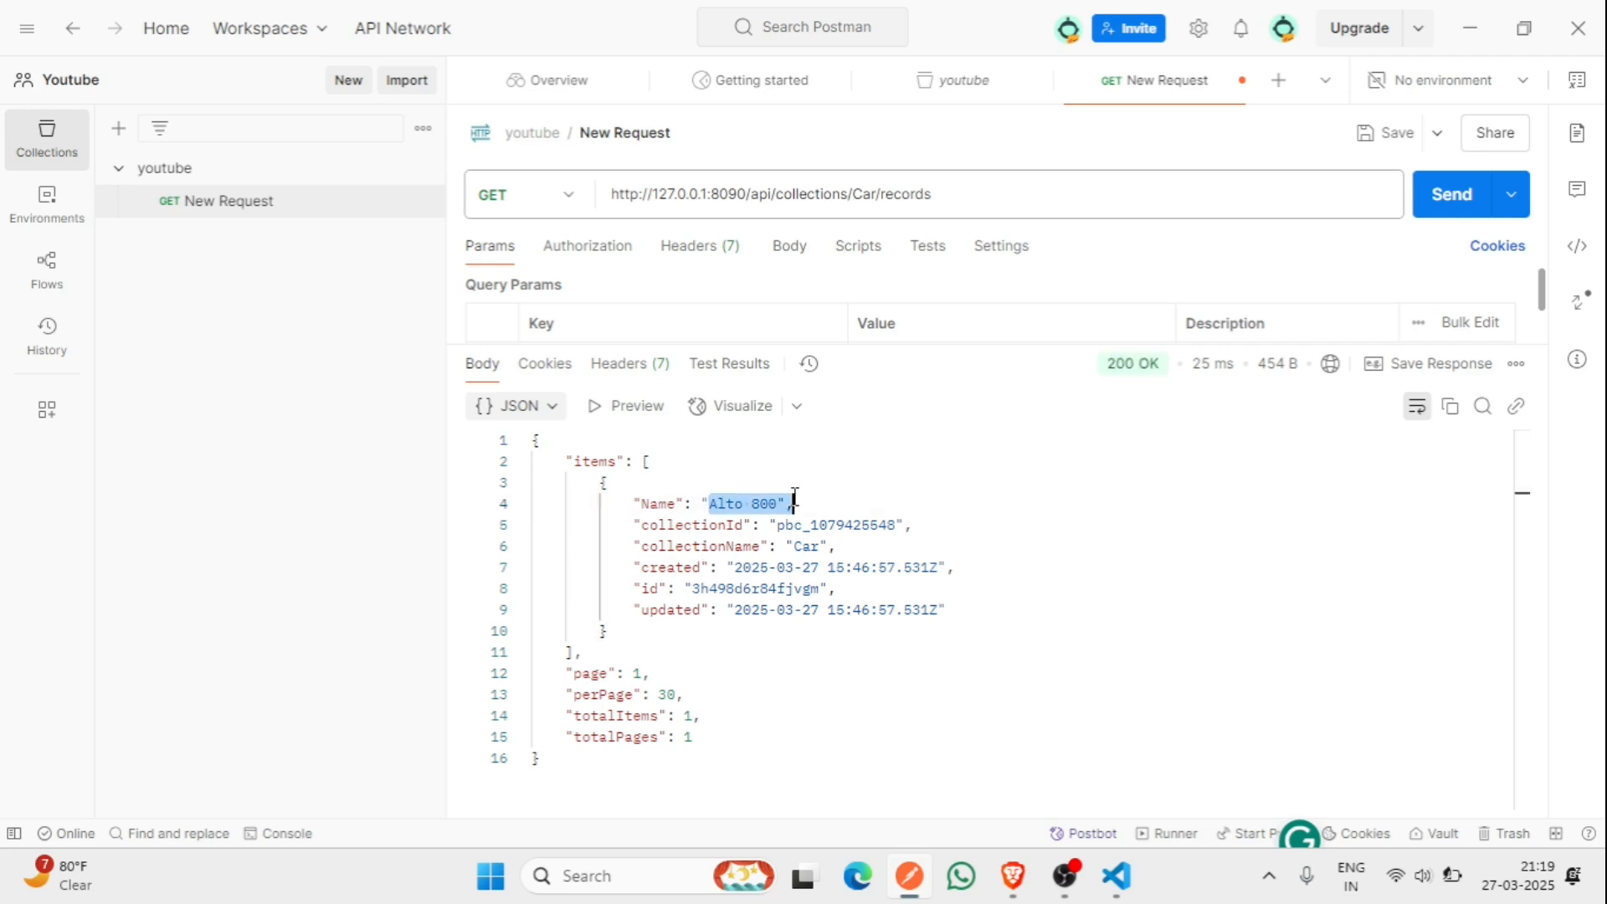
left_click(804, 694)
left_click_drag(691, 588, 717, 588)
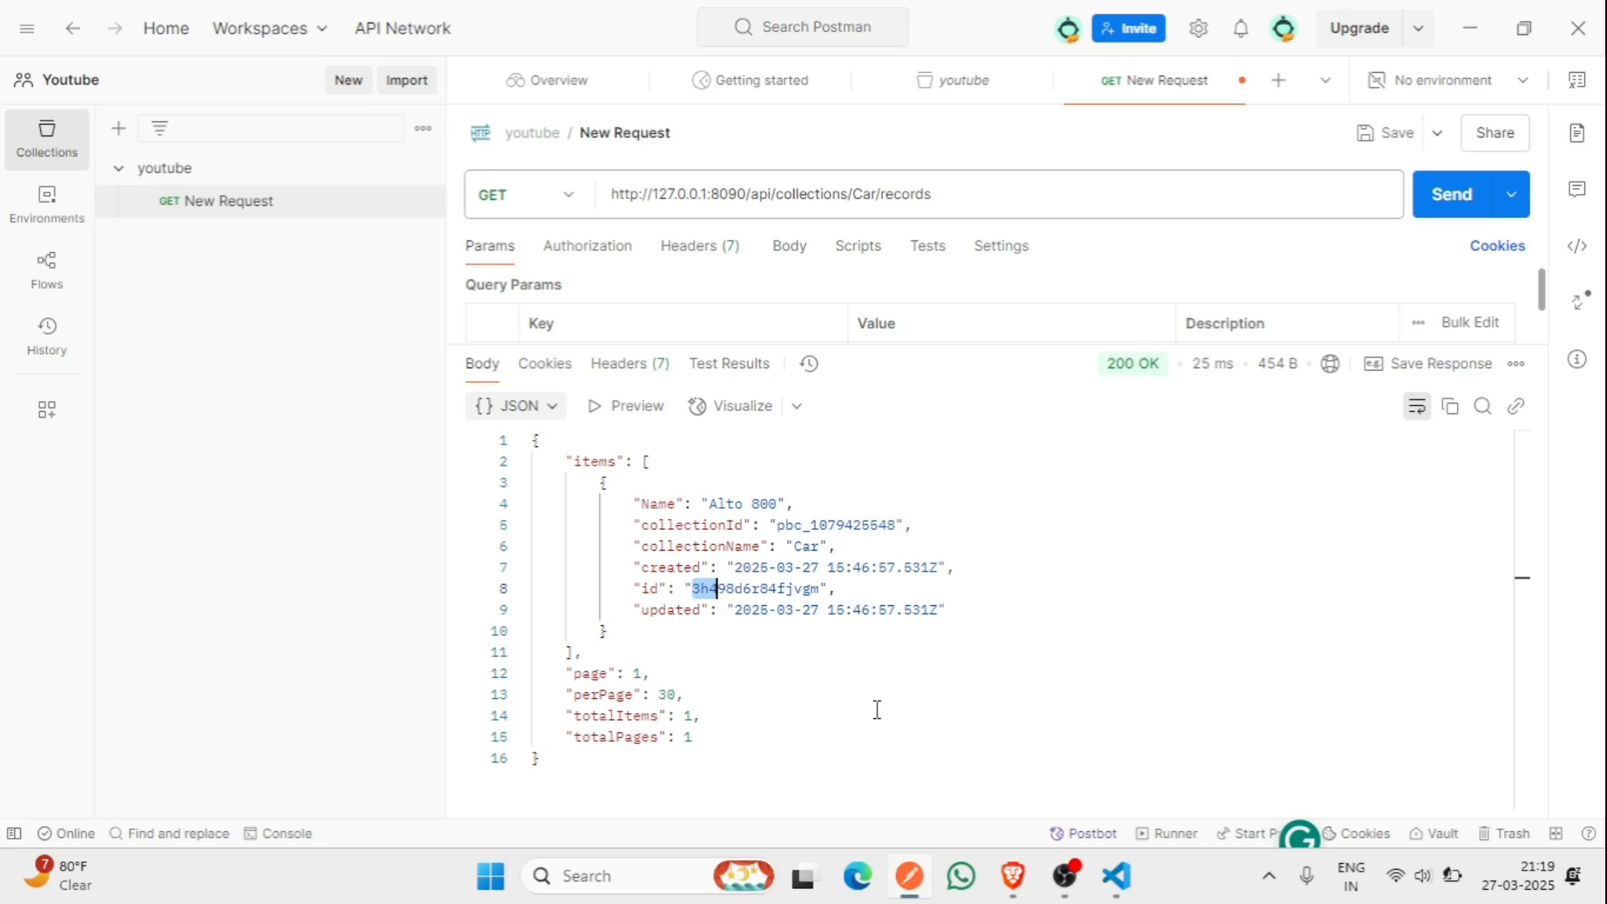
left_click_drag(627, 588, 844, 620)
left_click(837, 703)
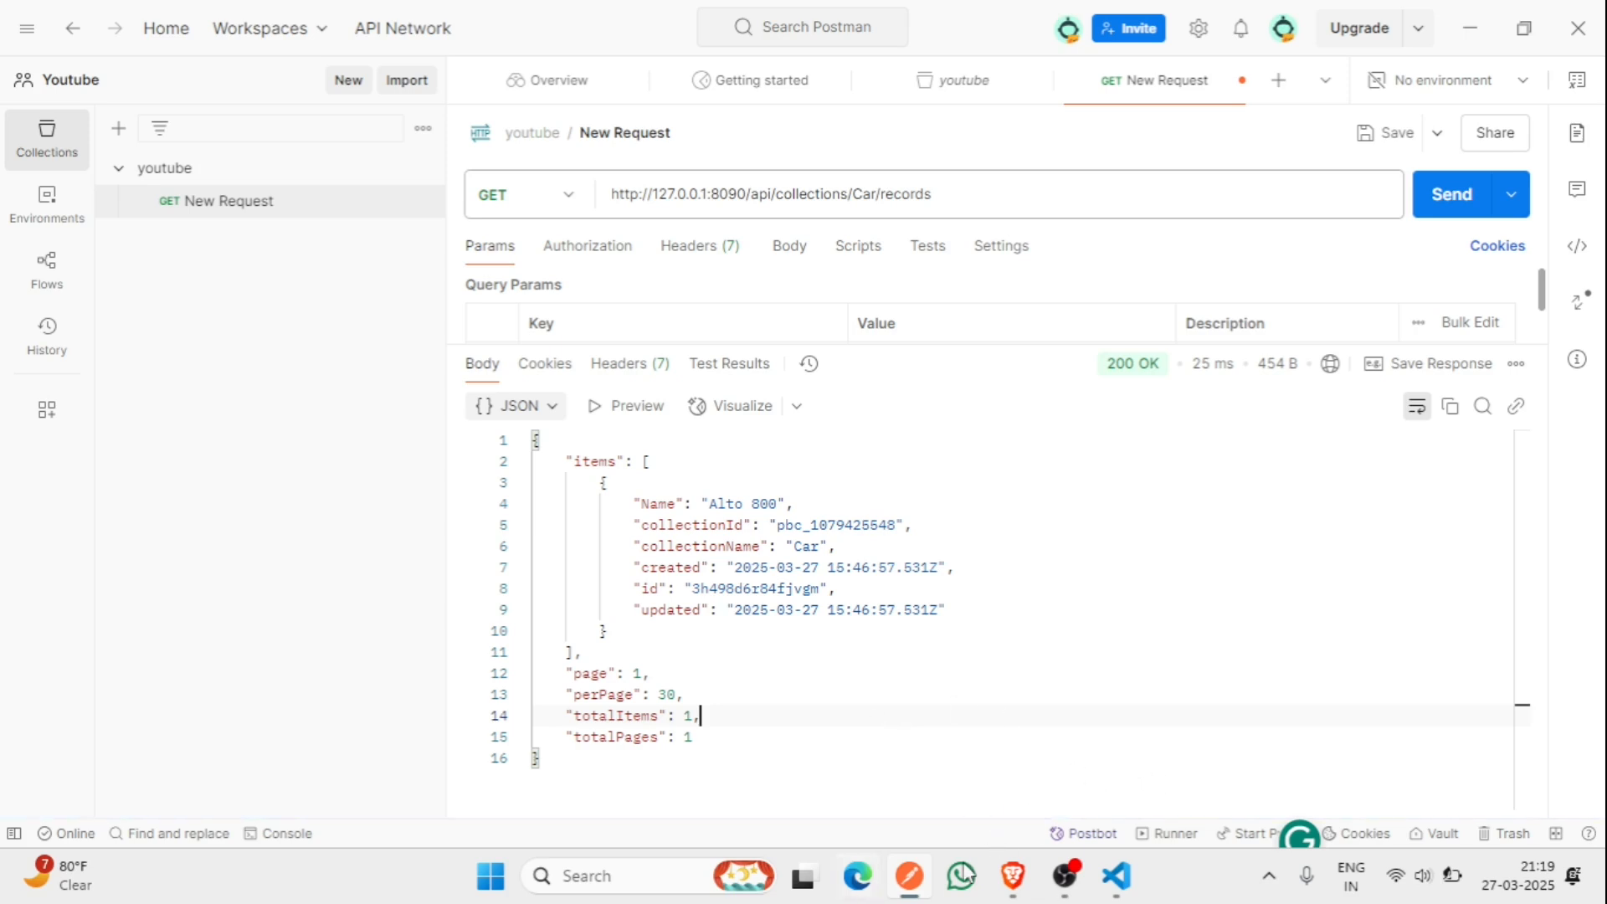
left_click(998, 875)
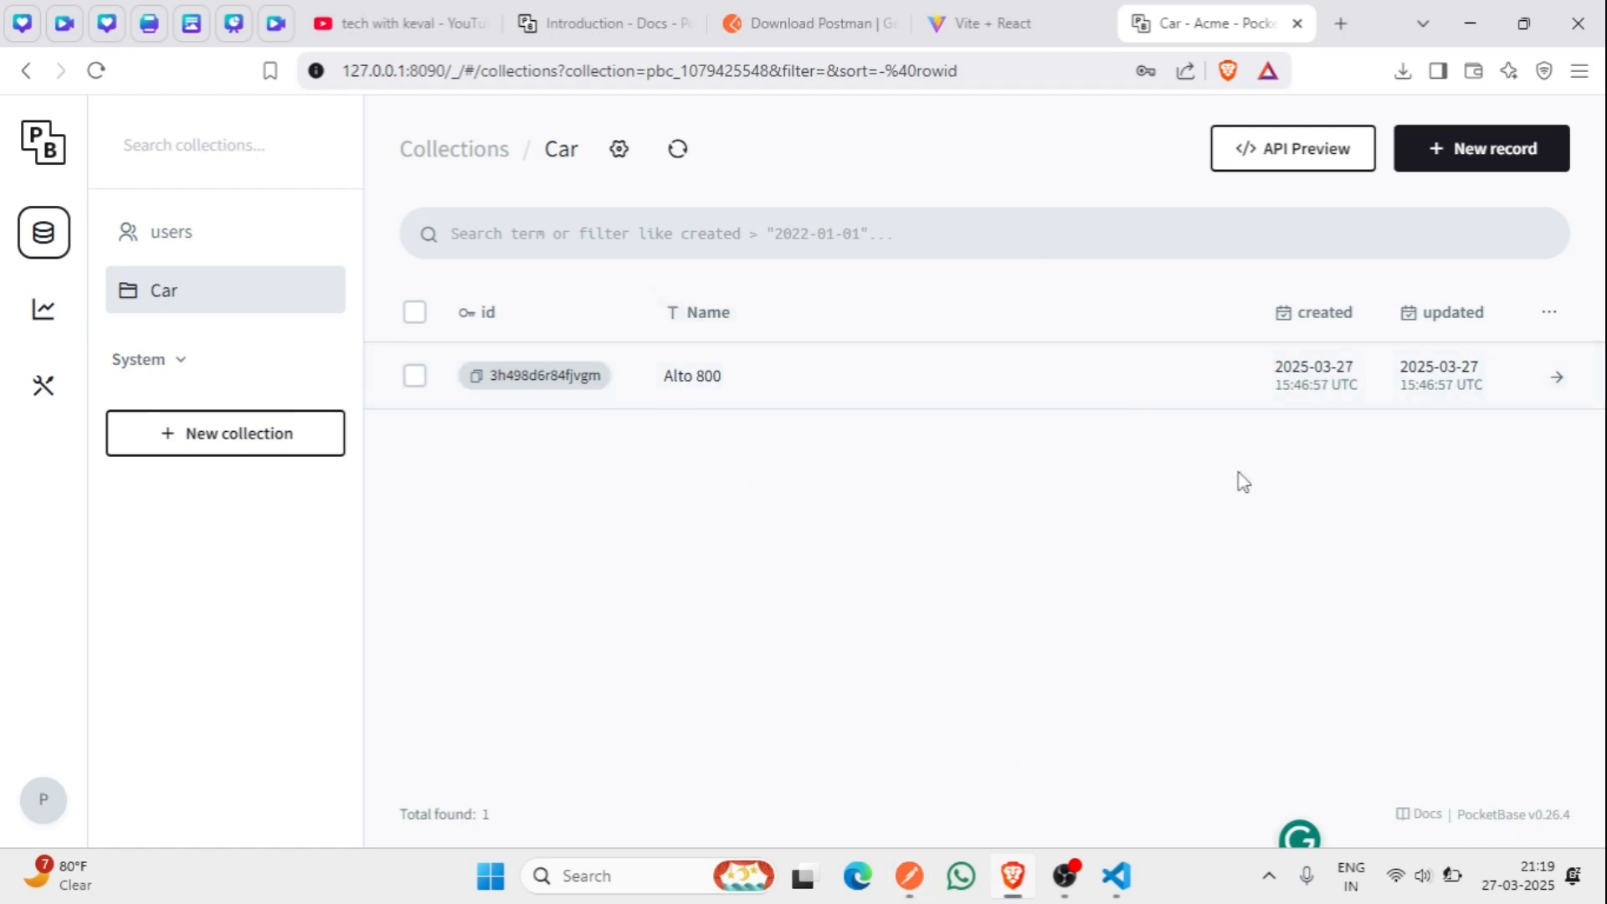
- Cancel a new collection form and bring up the Car collection's List/Search API Preview
left_click(298, 433)
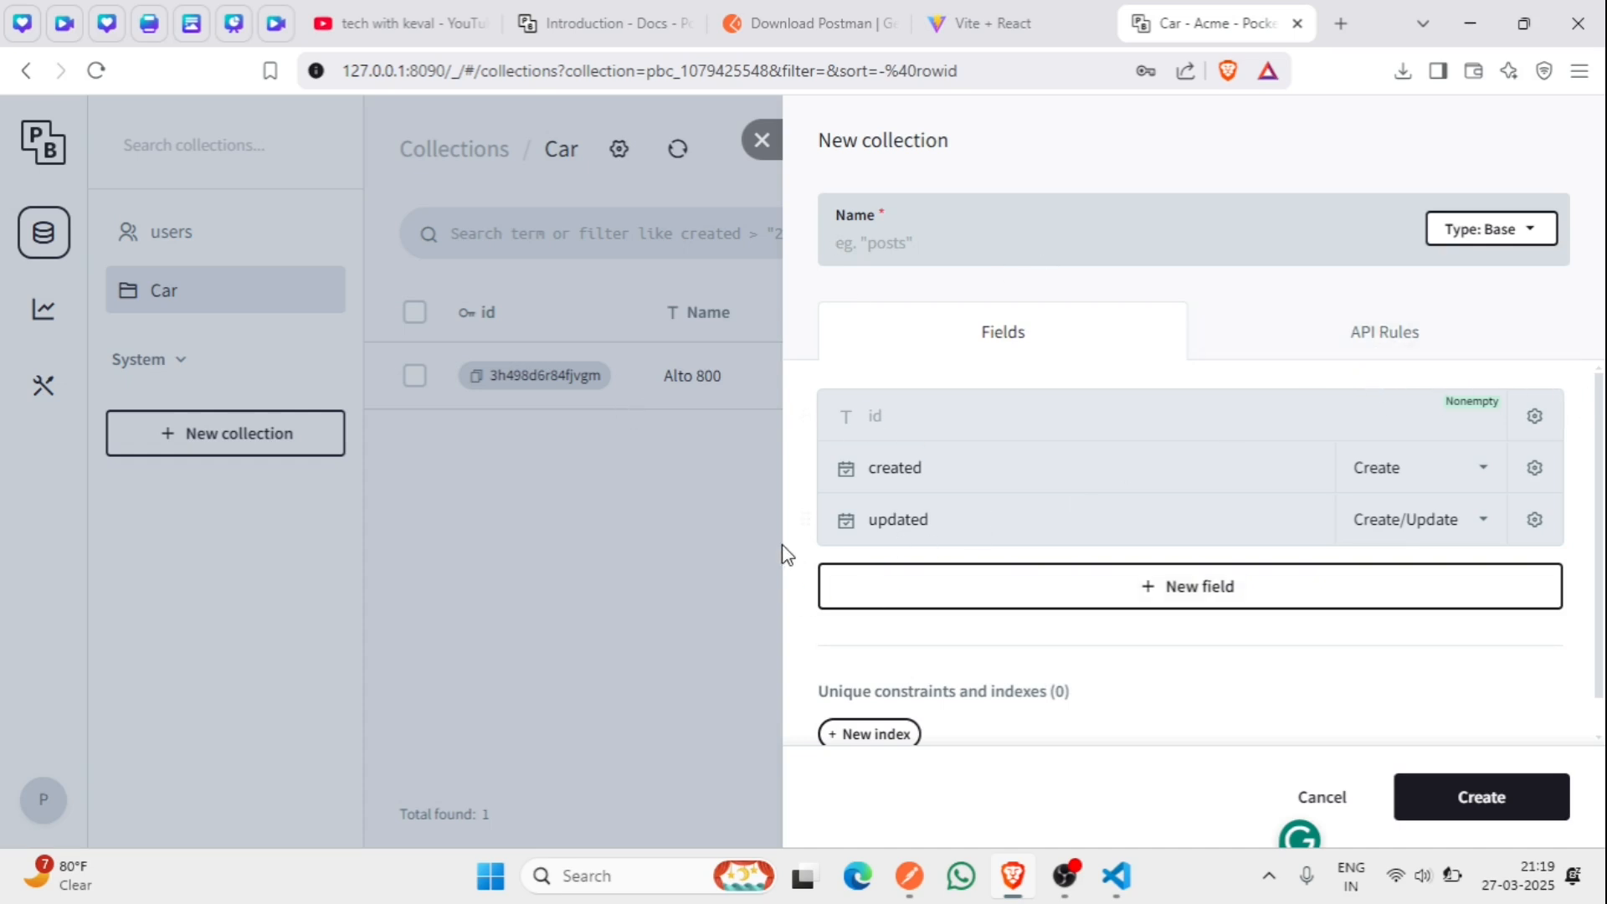
left_click(726, 534)
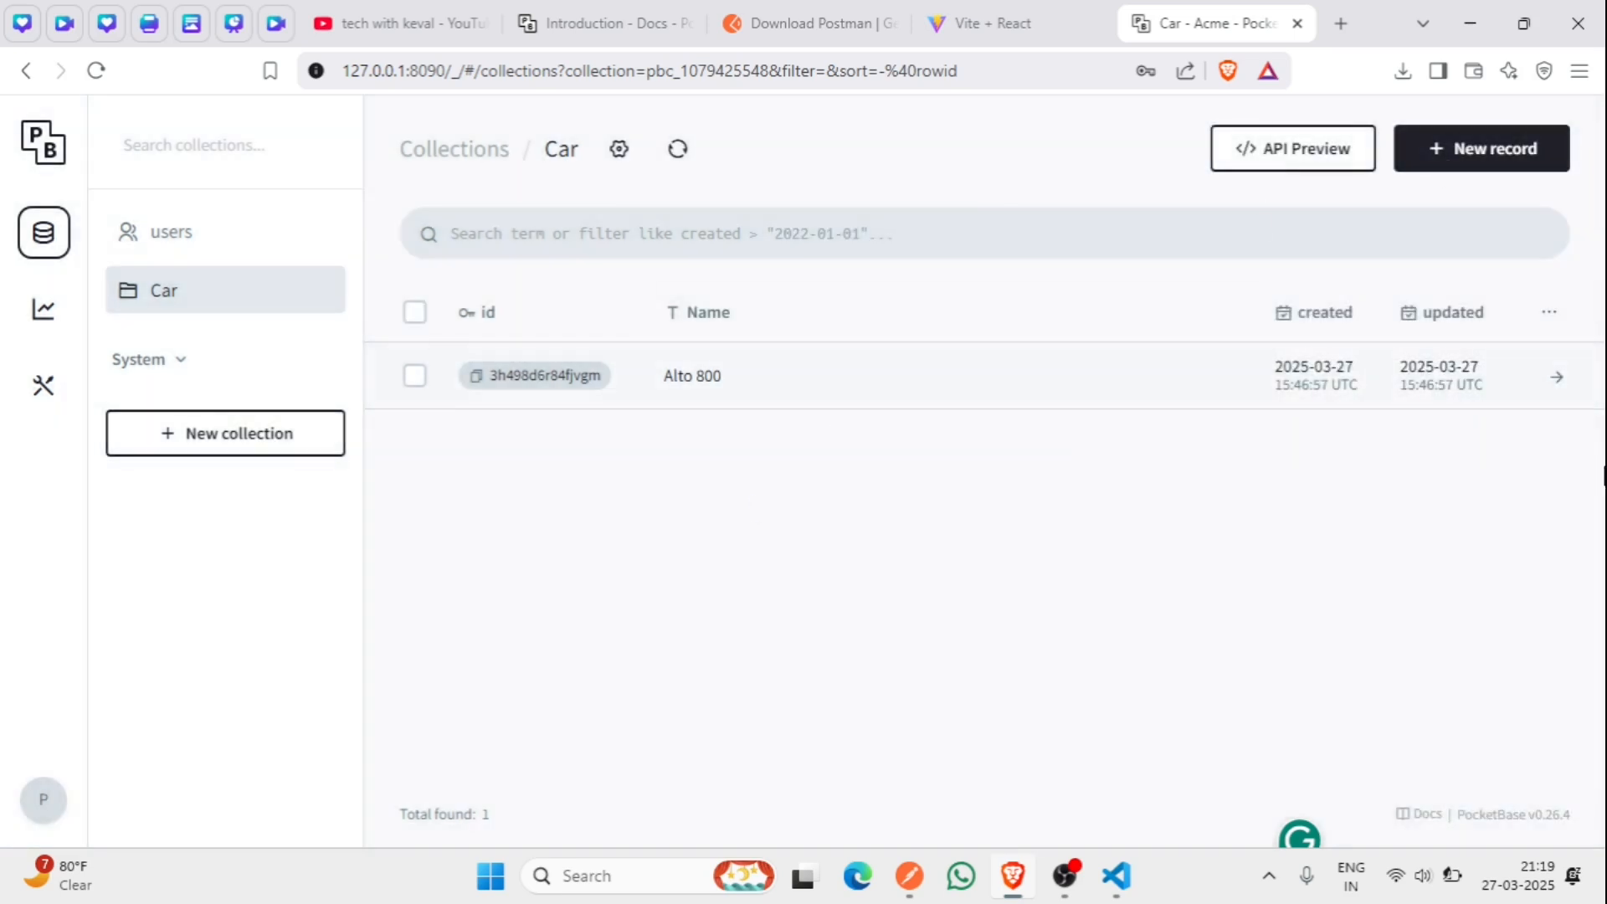
left_click(1272, 148)
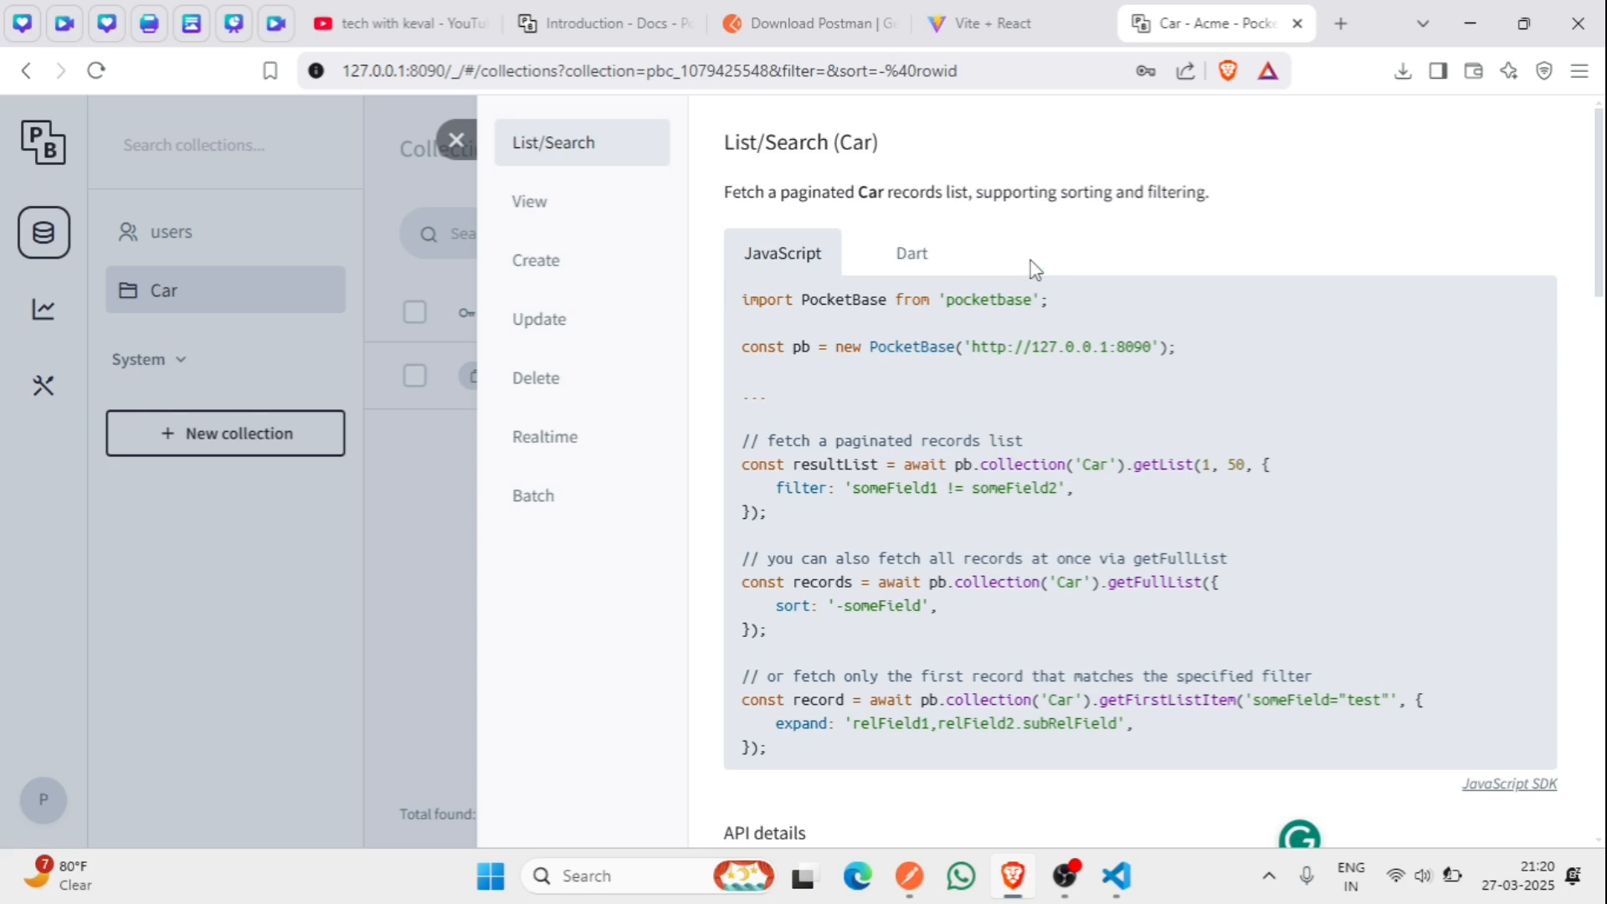
- Read the View (Car) docs for fetching a single record by :id, then return to Postman
scroll(1035, 268, "down", 2)
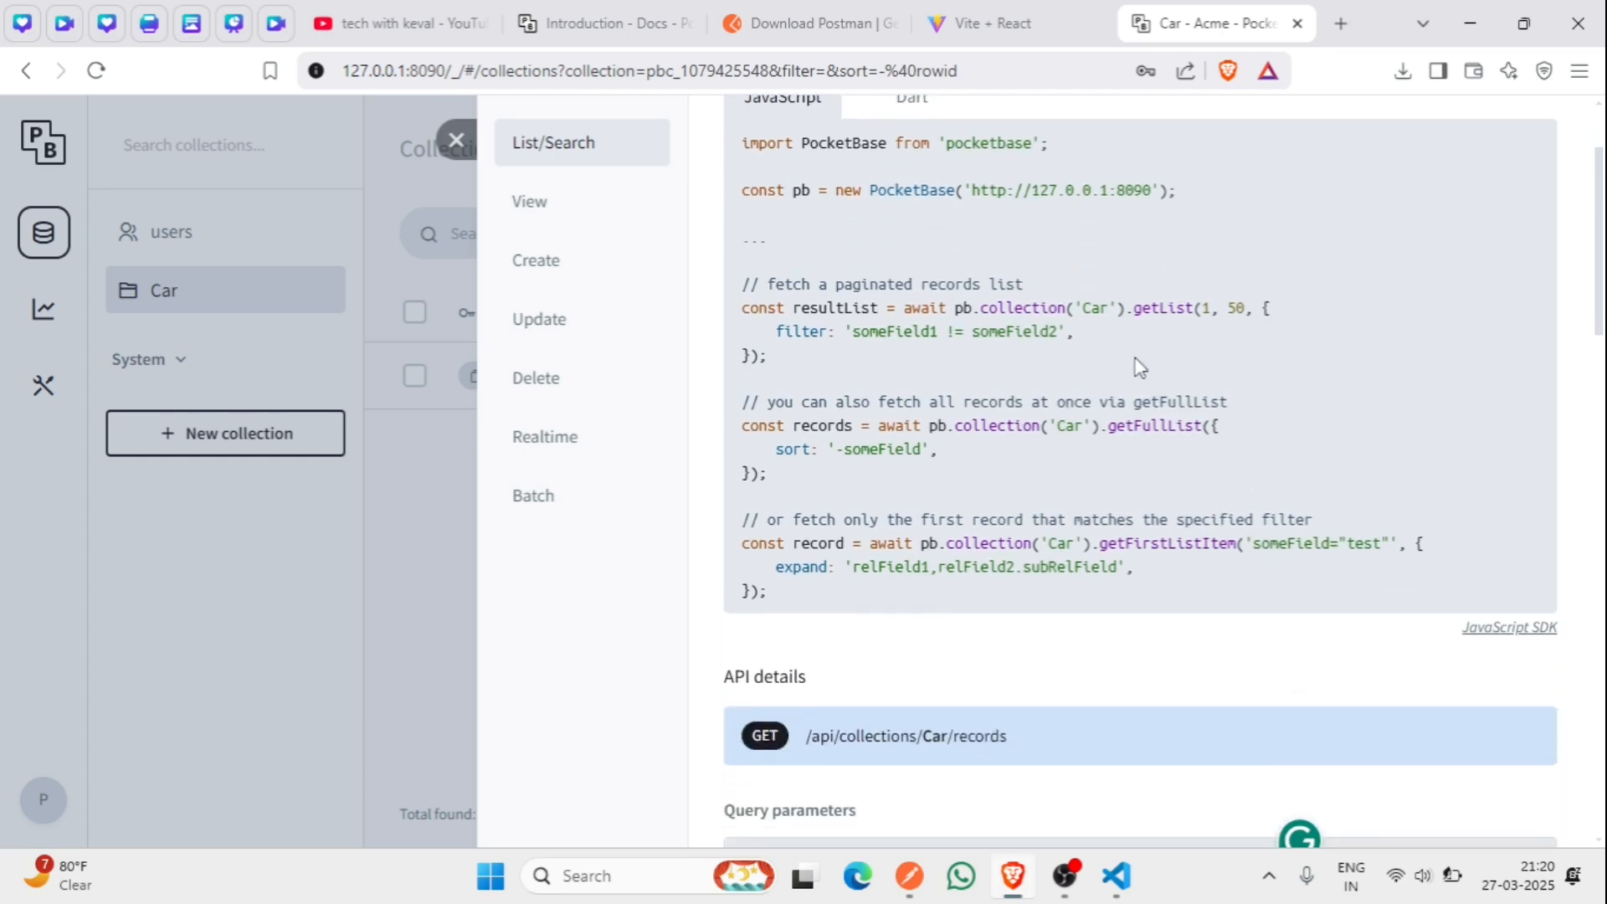
left_click(514, 205)
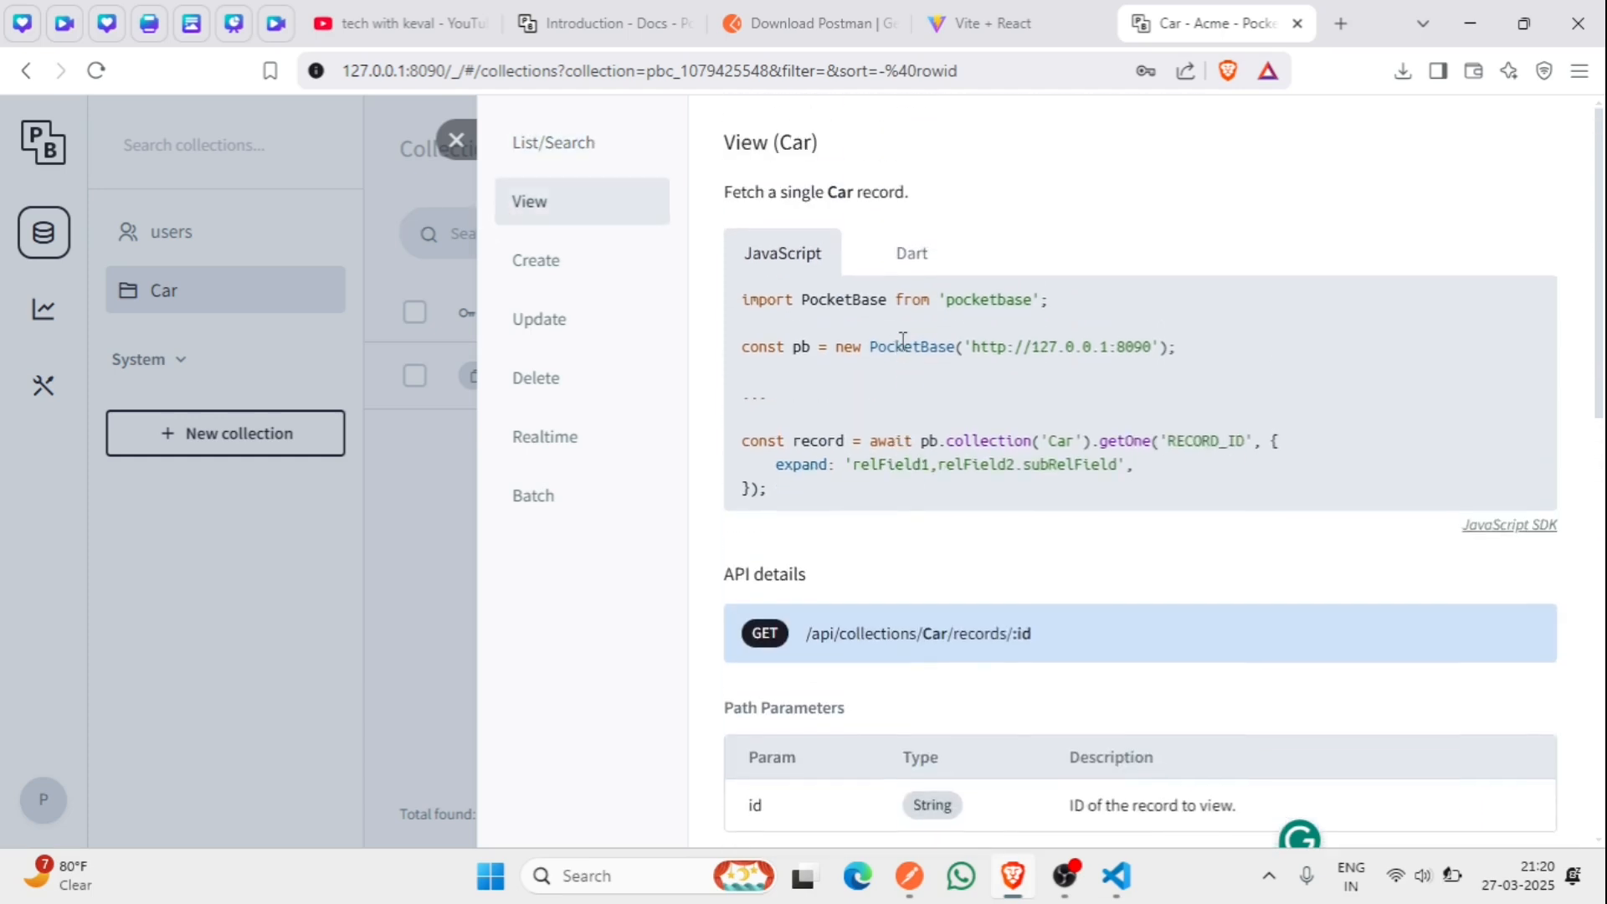
left_click_drag(723, 191, 1022, 205)
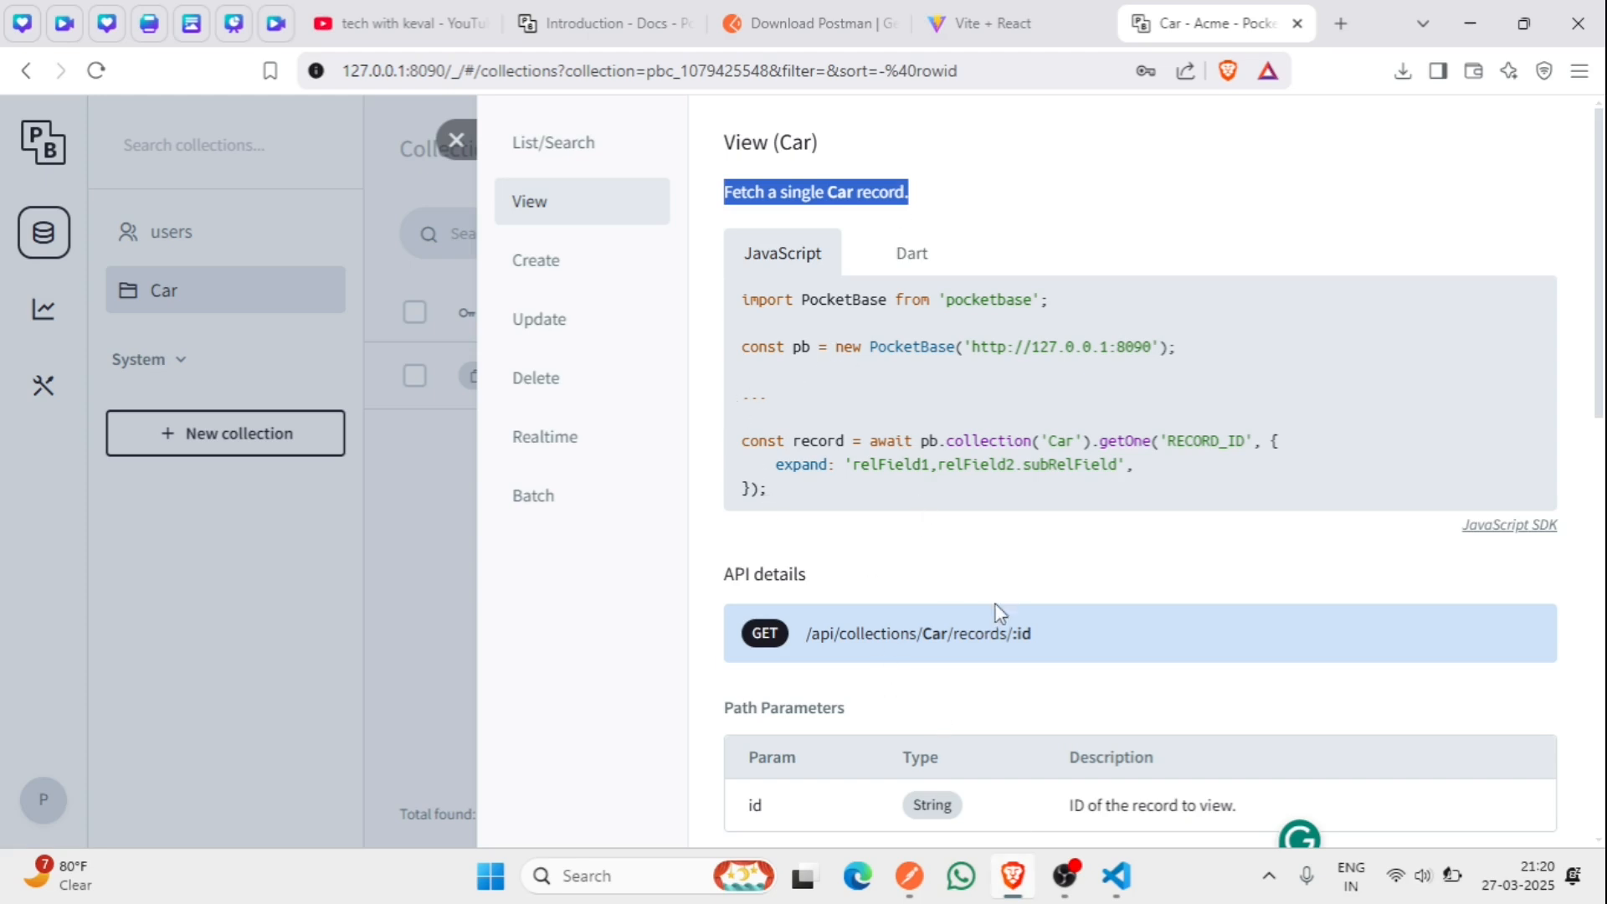
left_click_drag(1034, 638, 1007, 638)
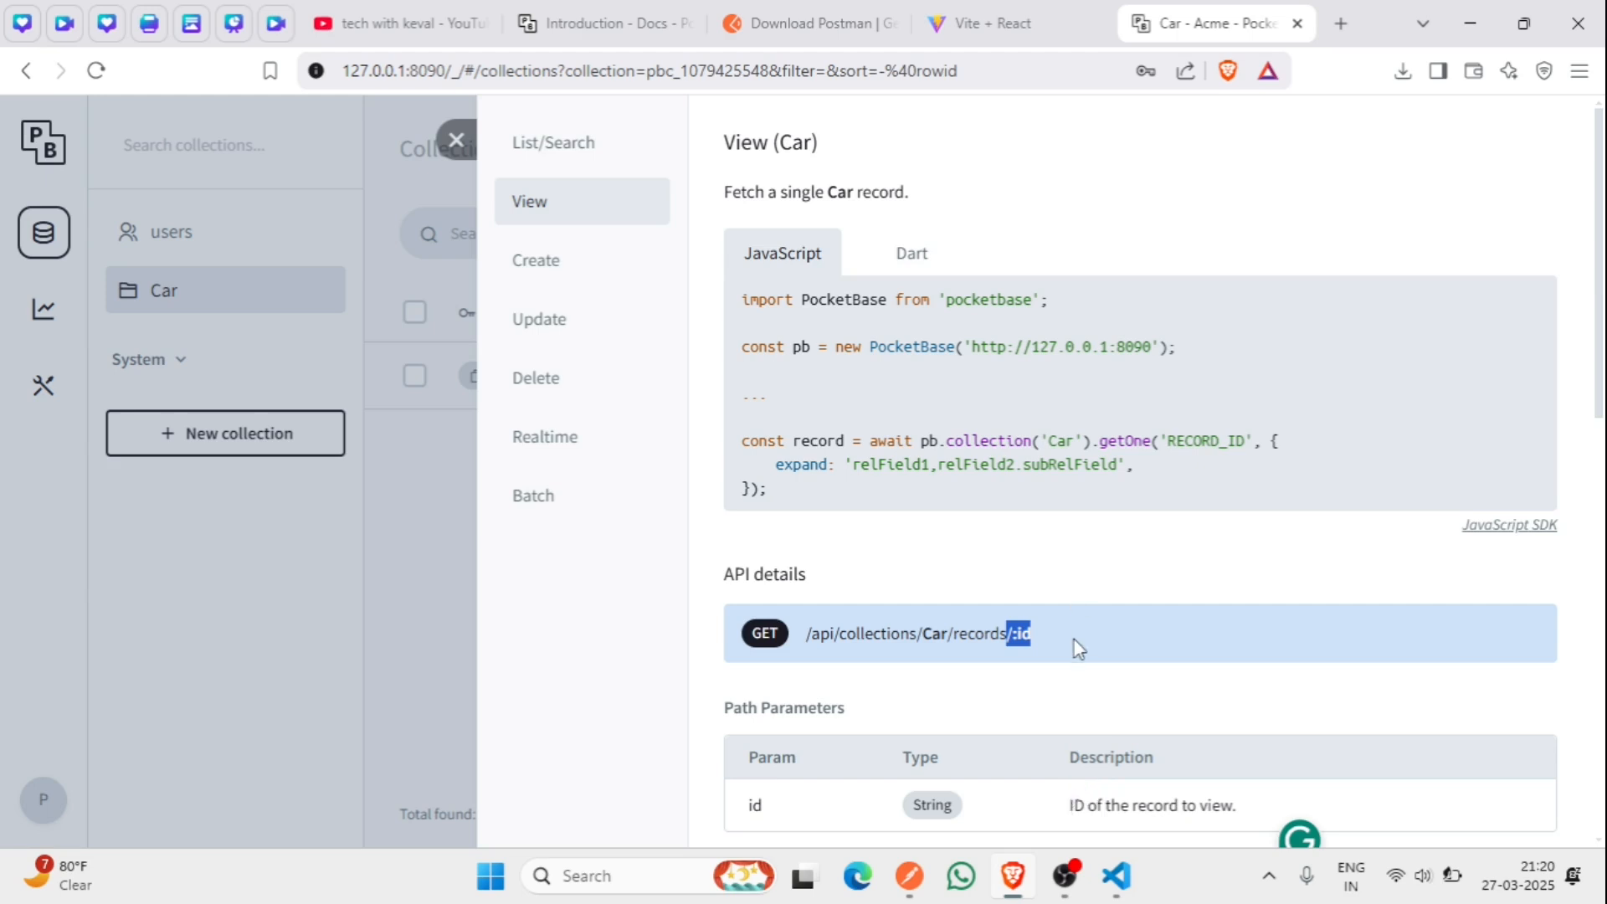
scroll(1079, 650, "down", 4)
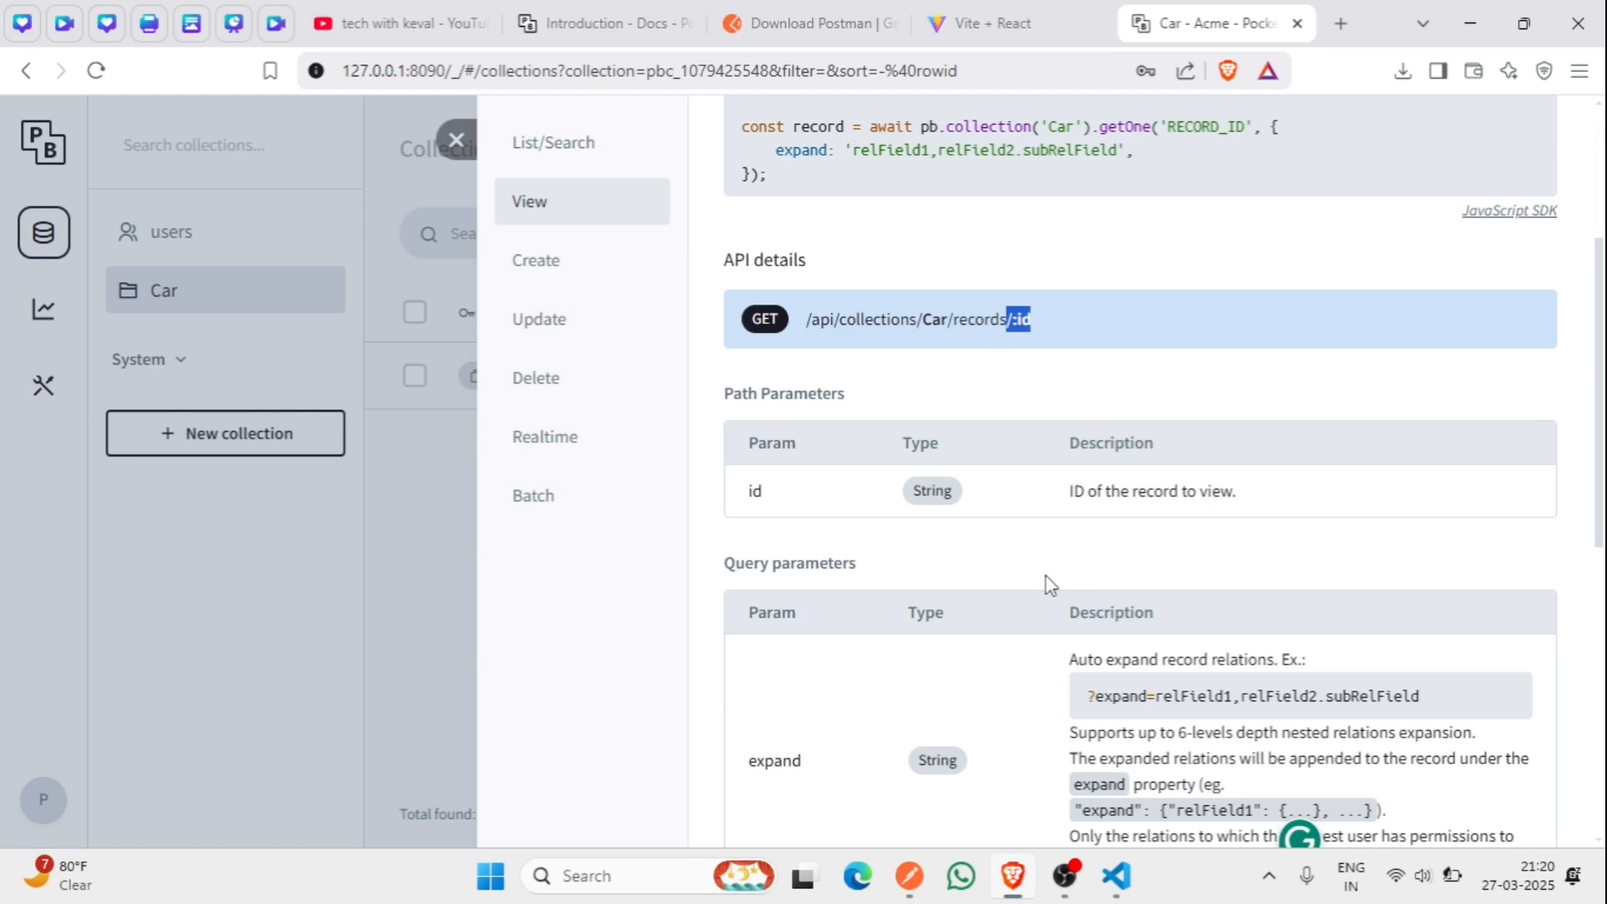
scroll(1048, 583, "up", 2)
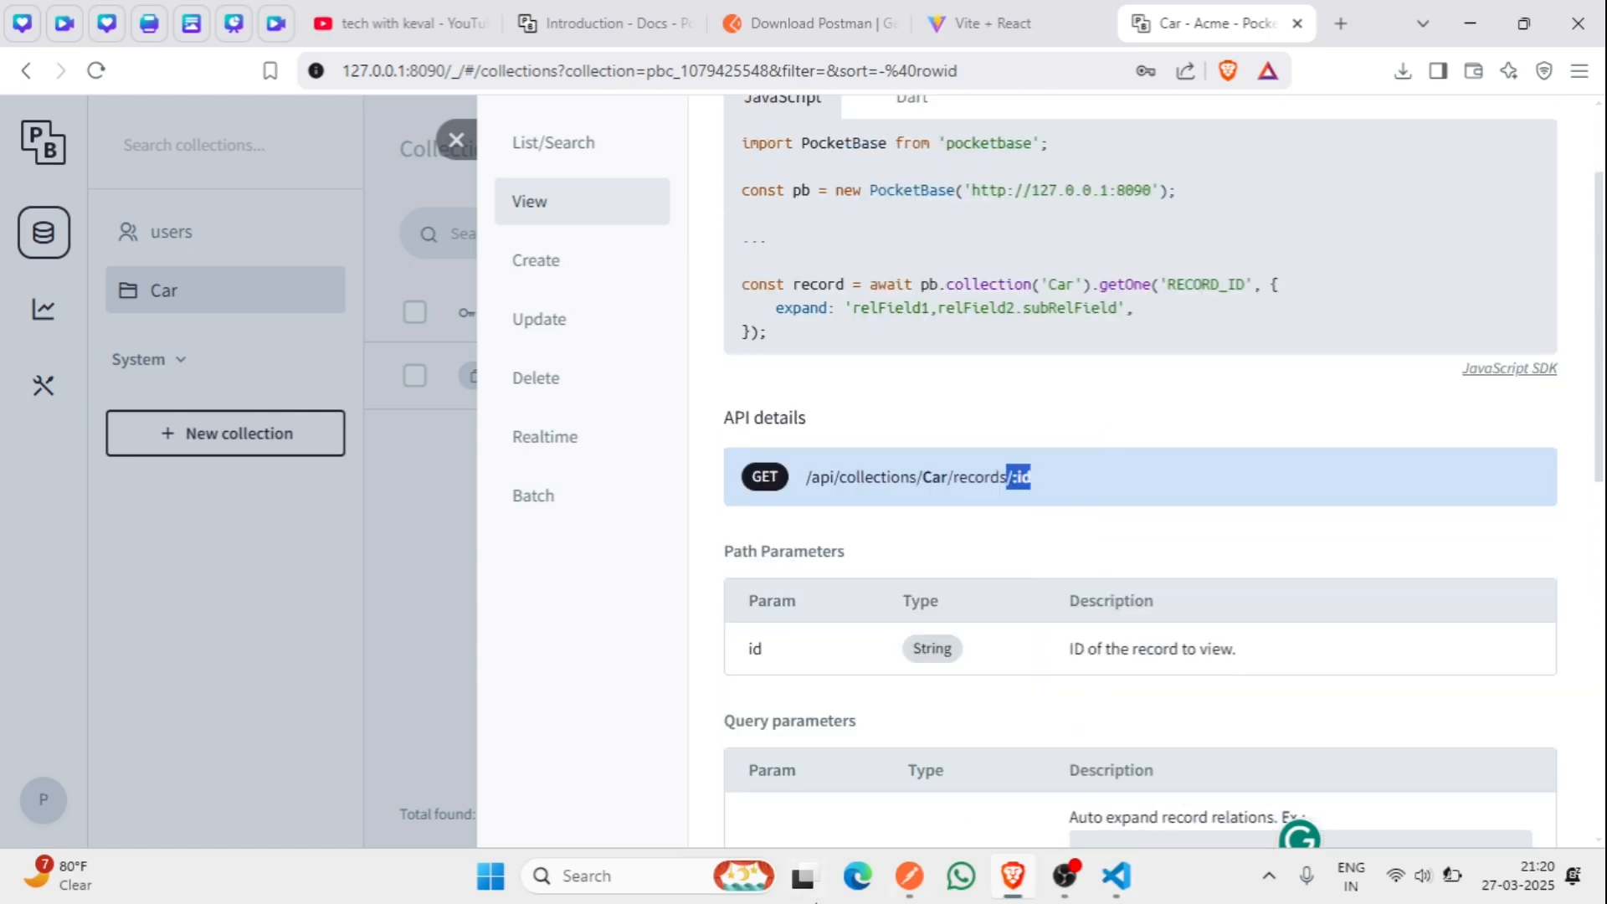
key("alt+Tab")
- Add a trailing '/' after records in the request URL
left_click(950, 208)
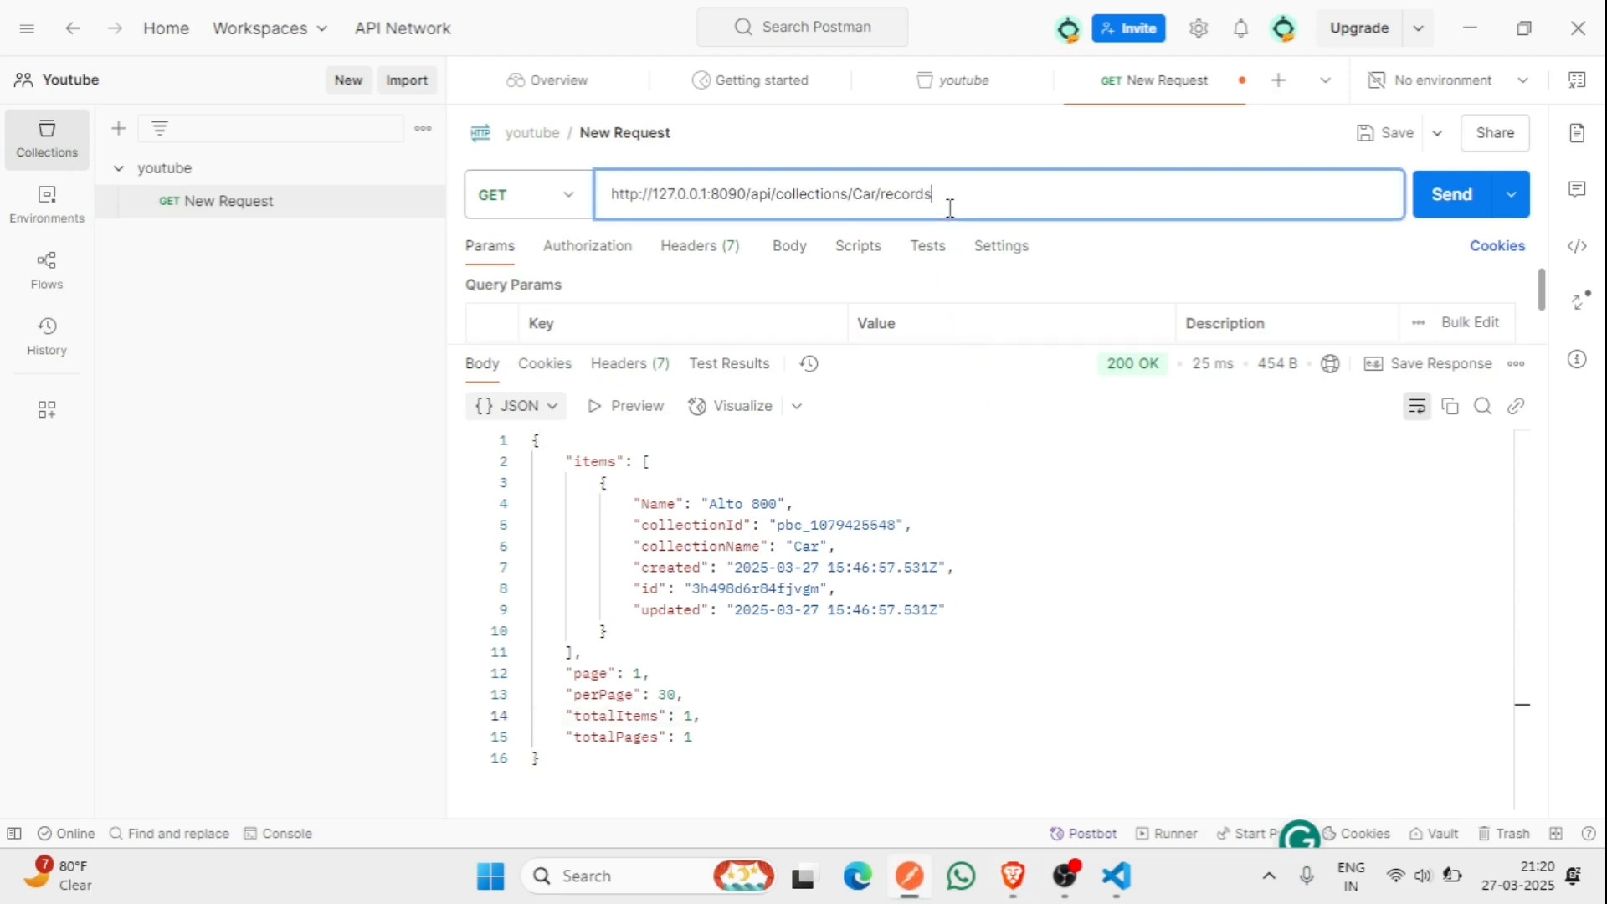
type("/@techwithkeval2211/videos")
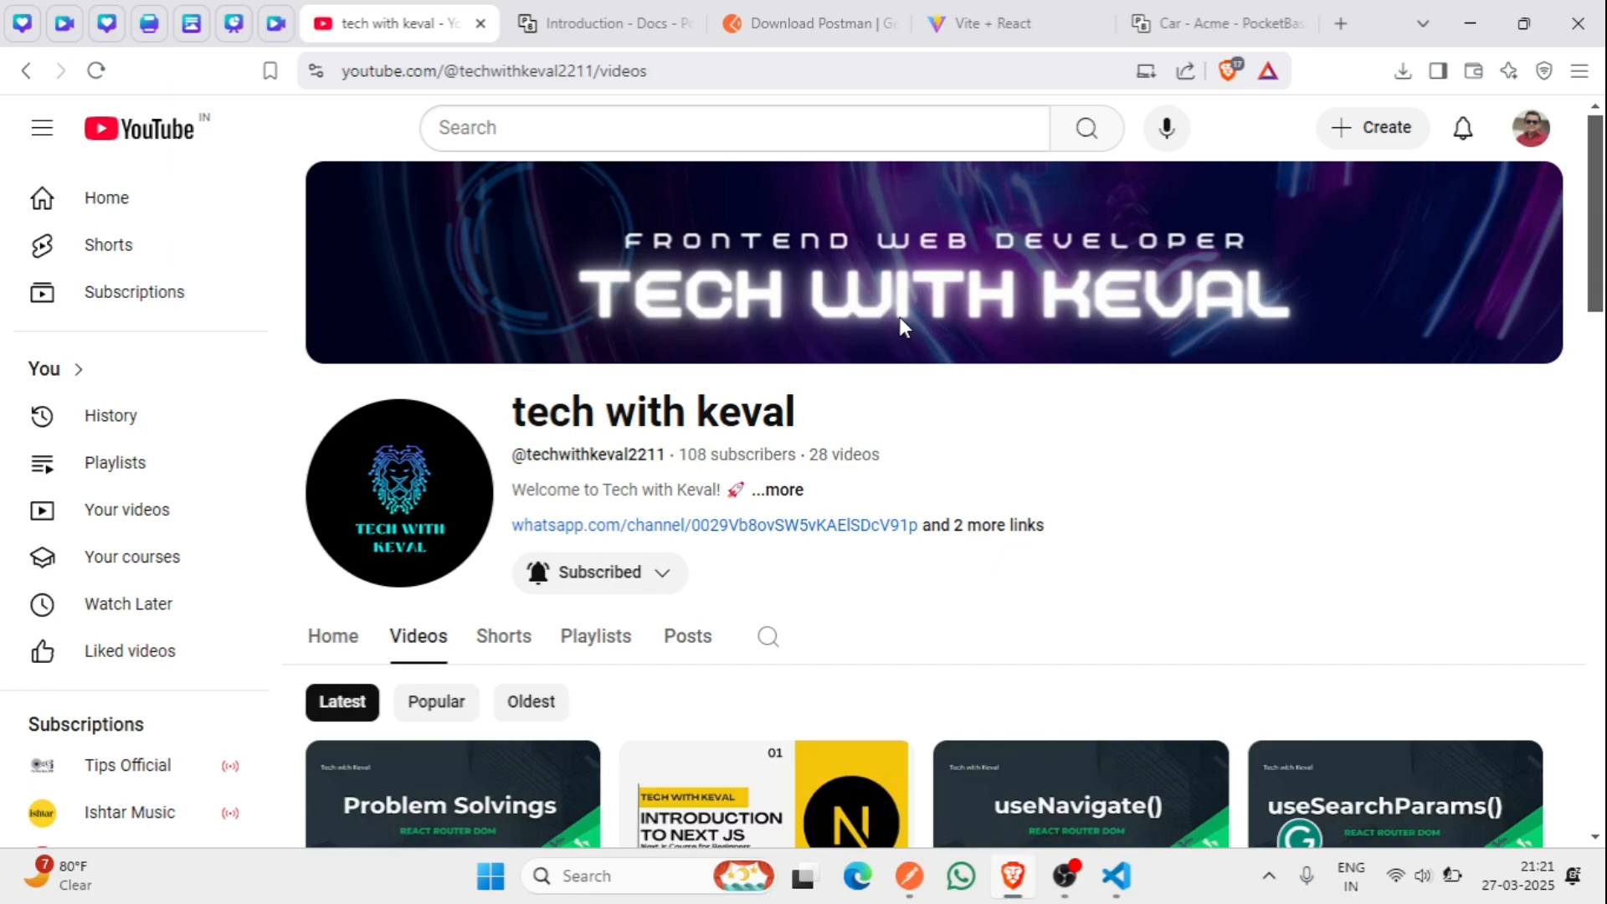
- Go to the channel's Playlists tab to reveal the Next Js full course 2025 and React.js full course playlists
scroll(949, 354, "down", 3)
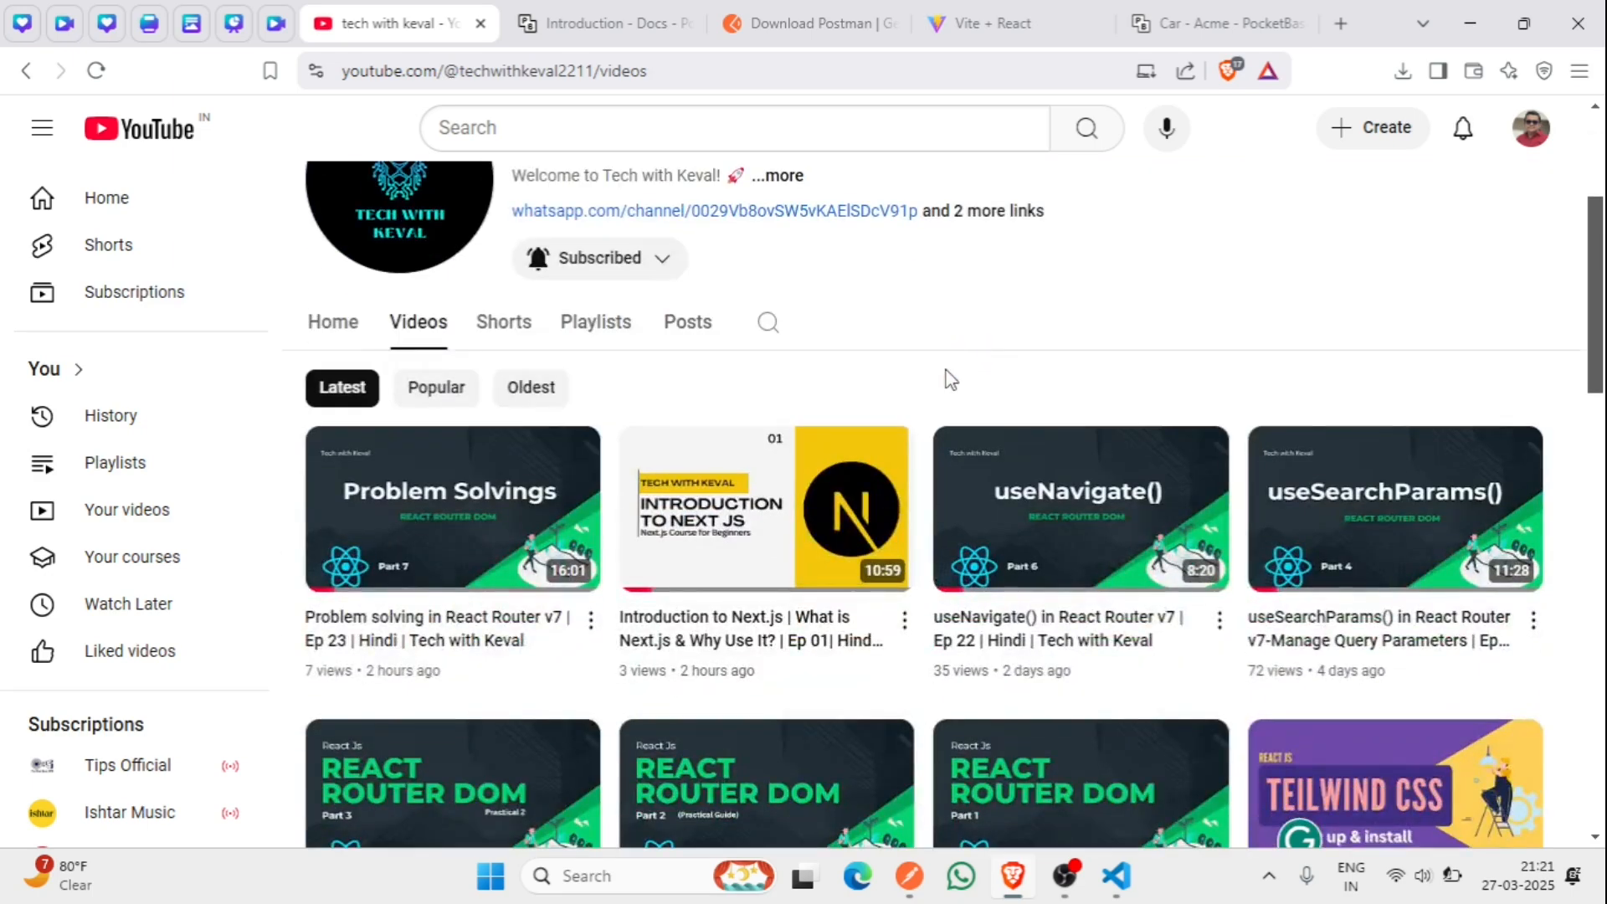
left_click(615, 328)
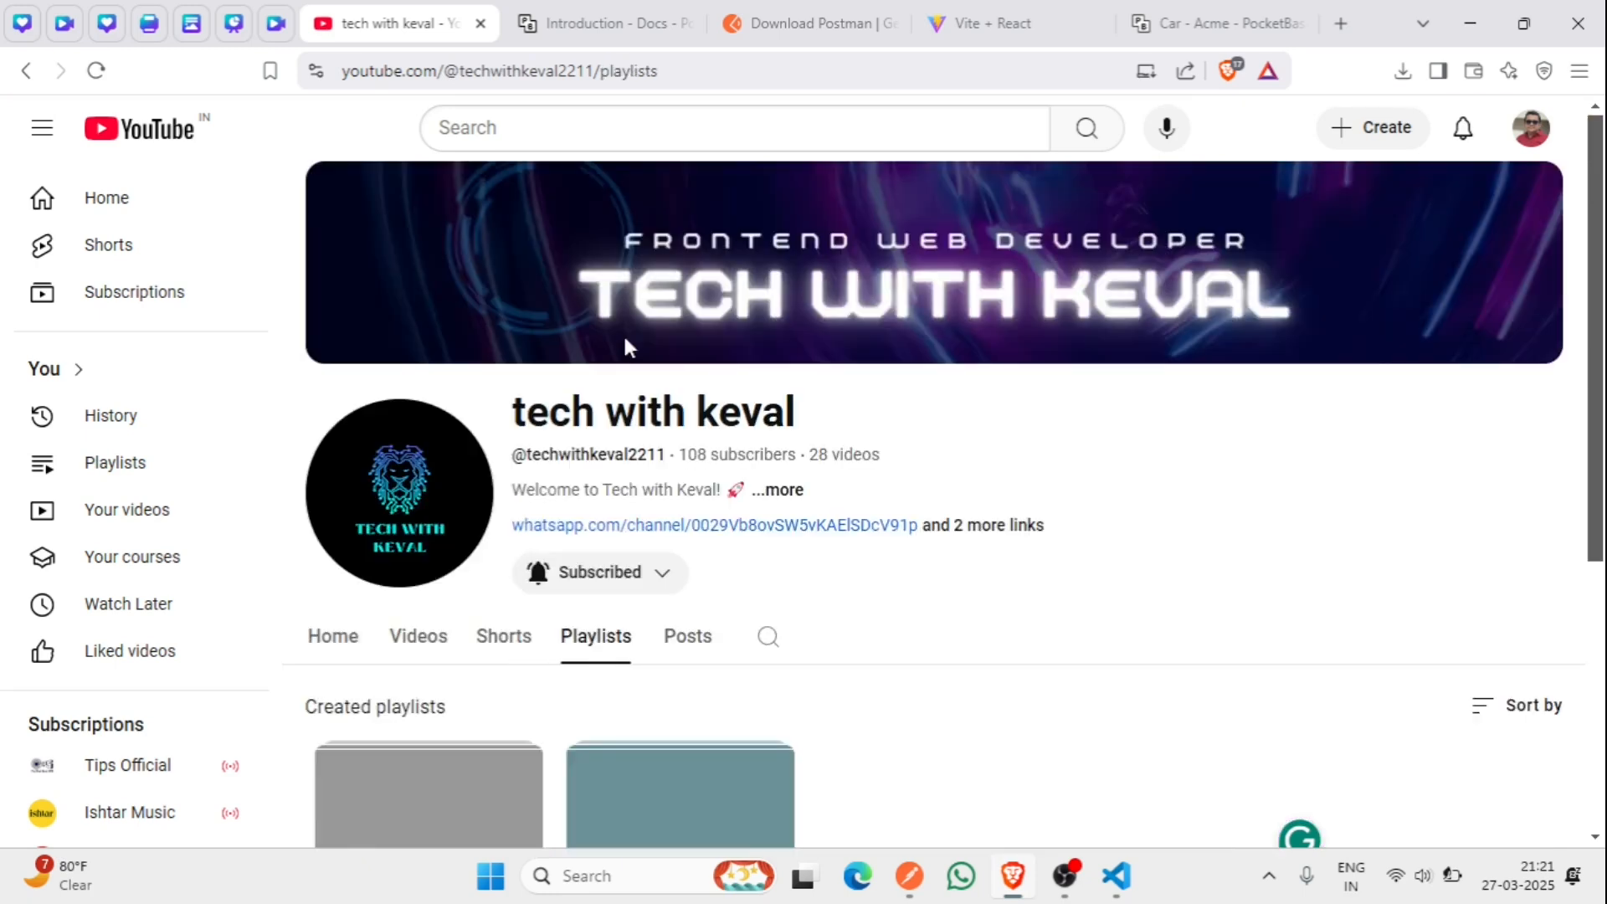
scroll(966, 601, "down", 2)
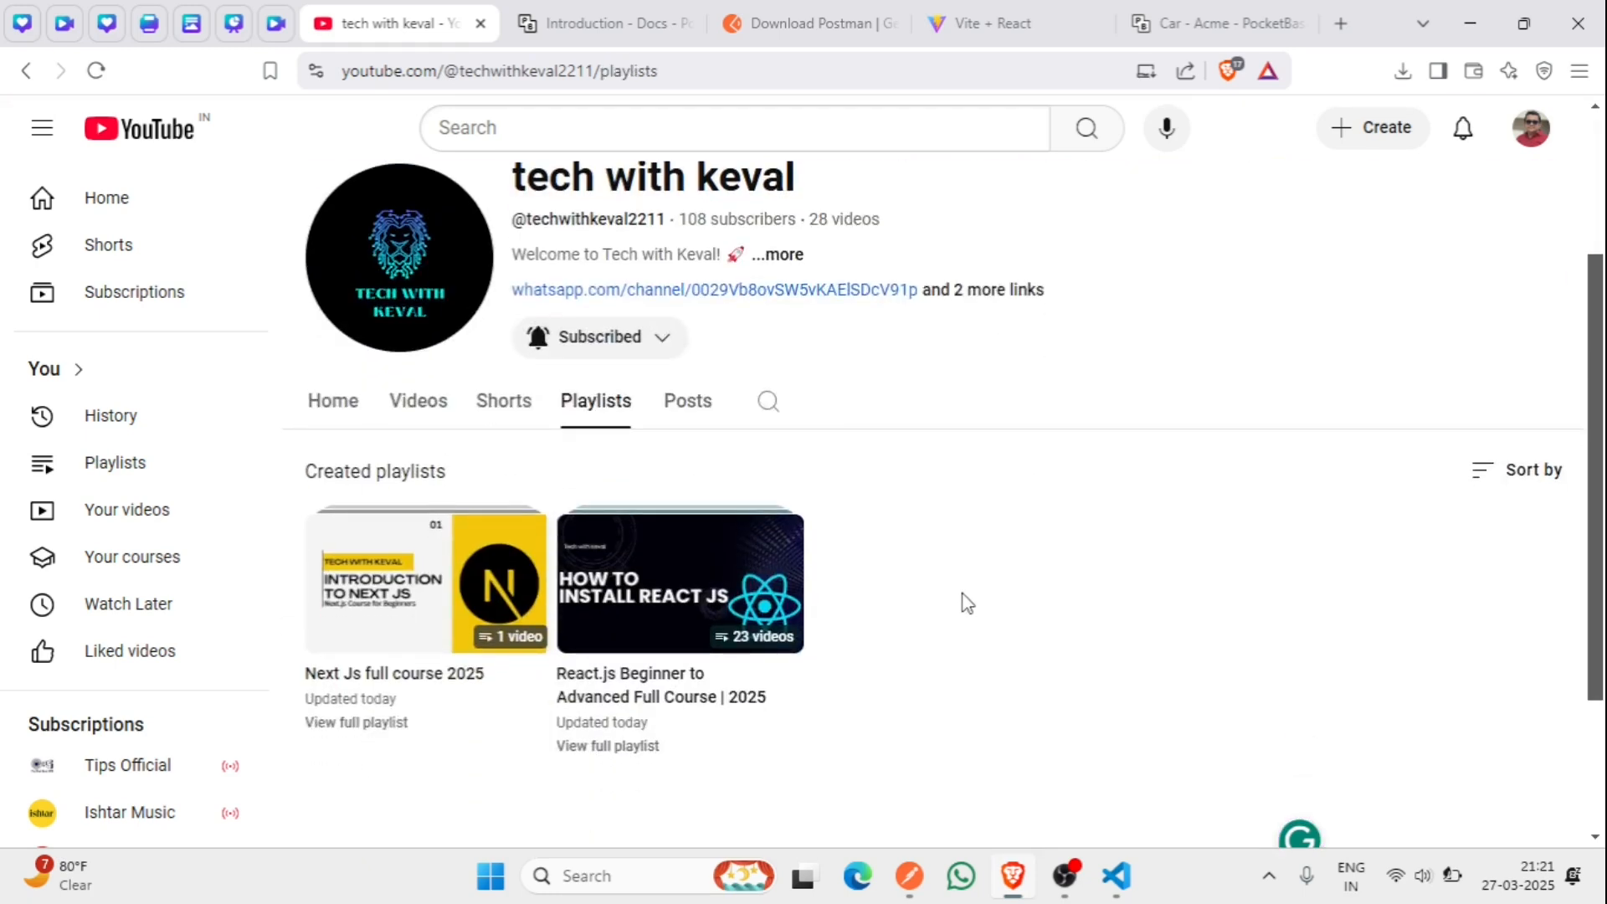